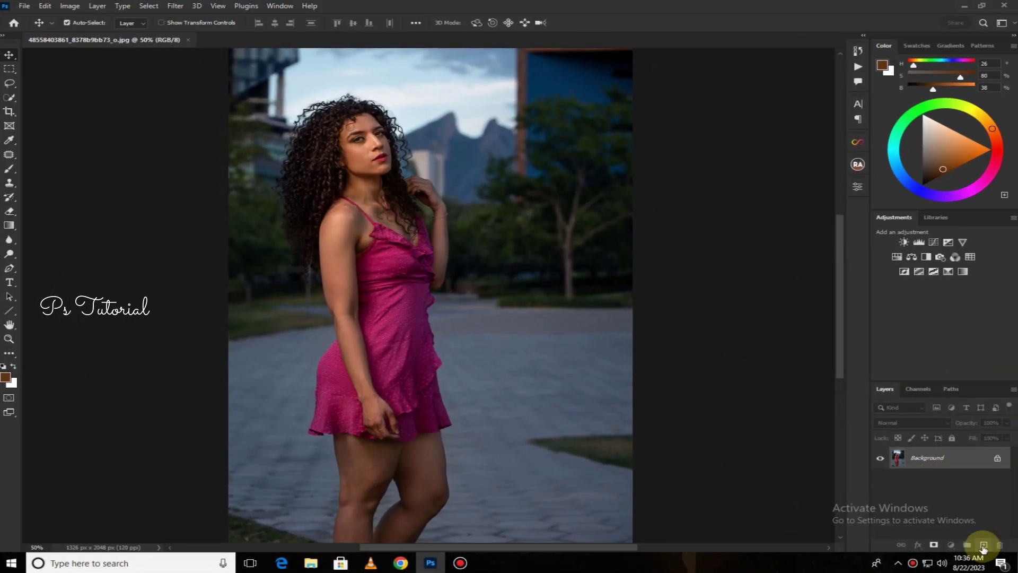
Duplicate the Background layer and preview a blue cloudy sky at Brightness 15 in Sky Replacement
drag(989, 505, 984, 546)
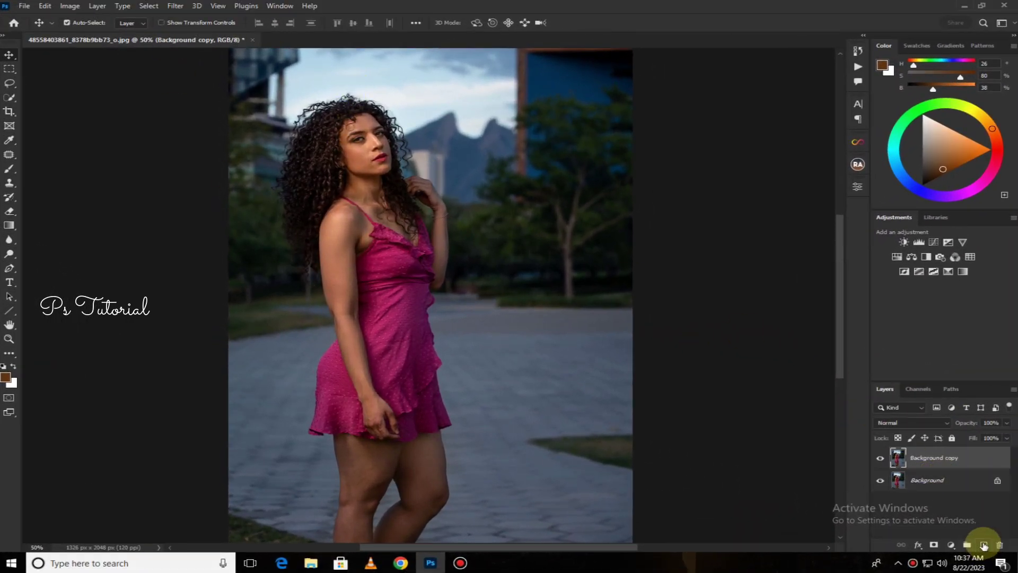
click(45, 6)
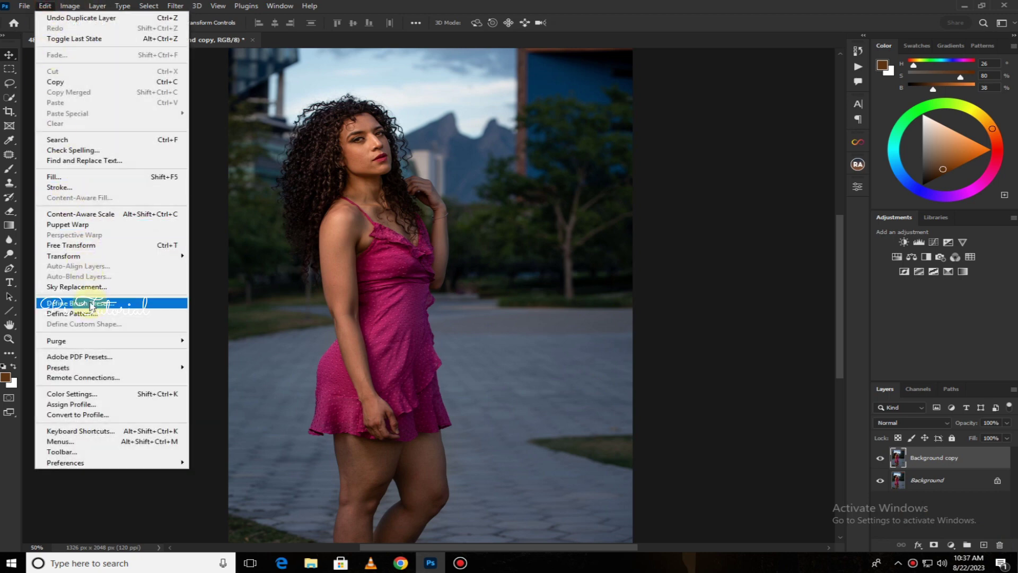
click(91, 288)
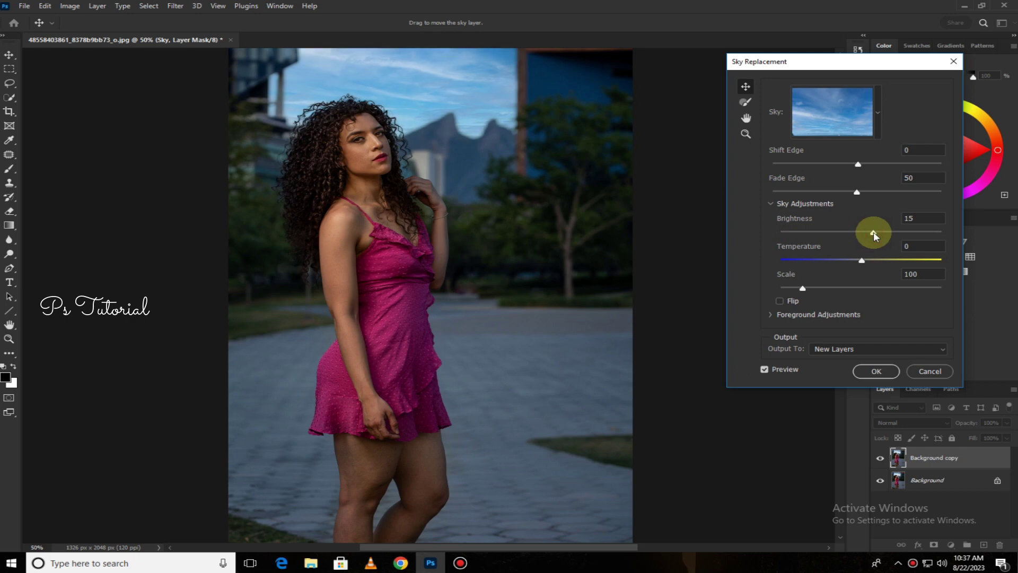
Apply the new sky and paint black on its mask along the hair and building edges
click(876, 373)
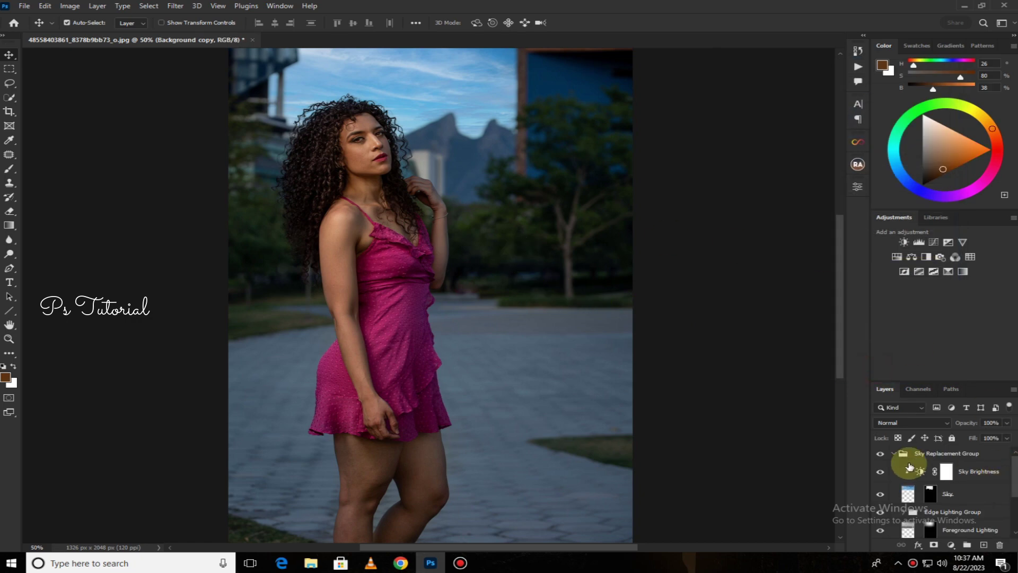
click(932, 494)
click(10, 169)
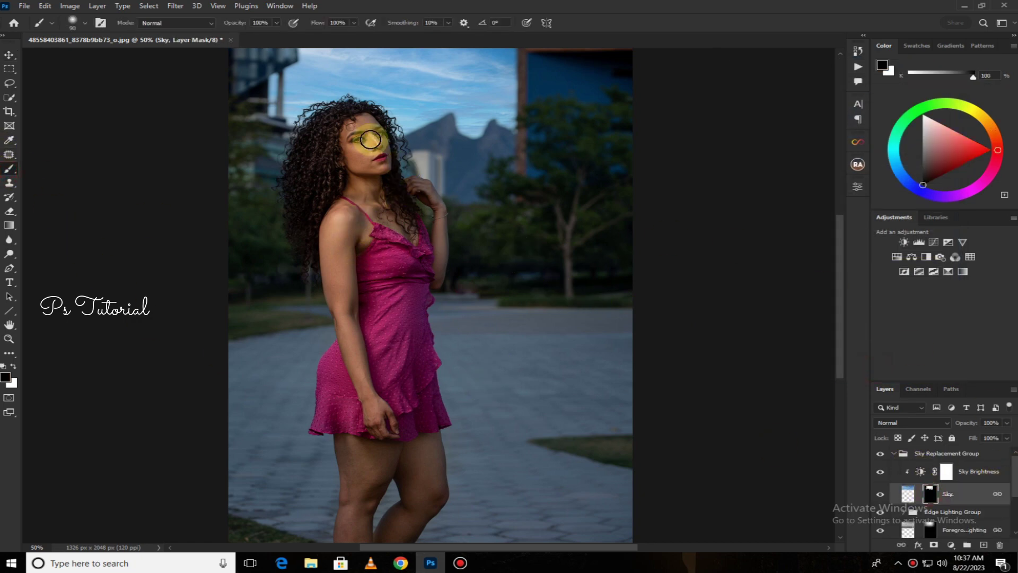
drag(352, 130, 372, 128)
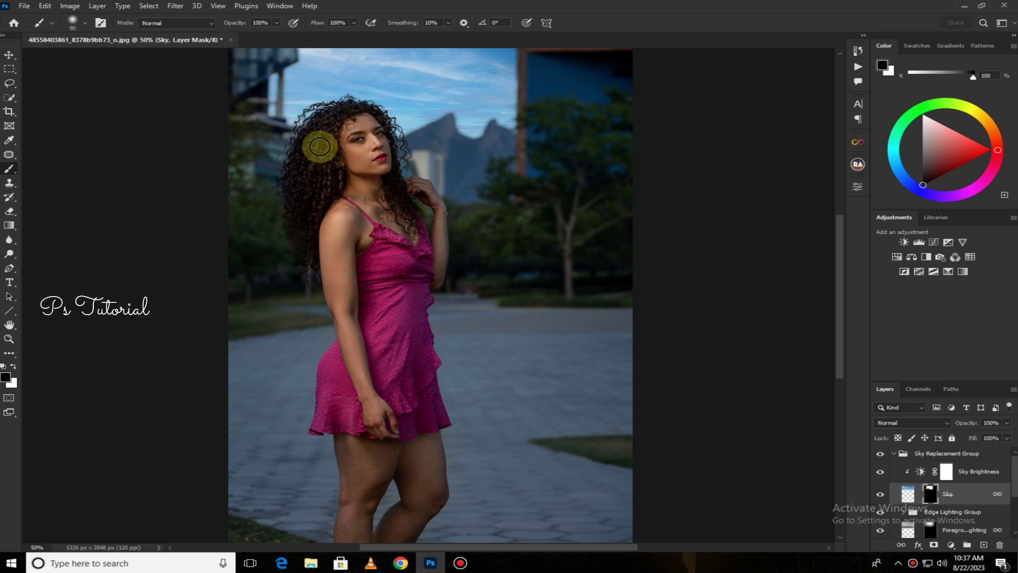
mouse_move(320, 146)
mouse_down()
mouse_move(276, 135)
mouse_move(269, 52)
mouse_move(243, 62)
mouse_move(241, 132)
mouse_move(347, 216)
mouse_move(447, 141)
mouse_move(430, 139)
mouse_move(459, 173)
mouse_move(492, 143)
mouse_up()
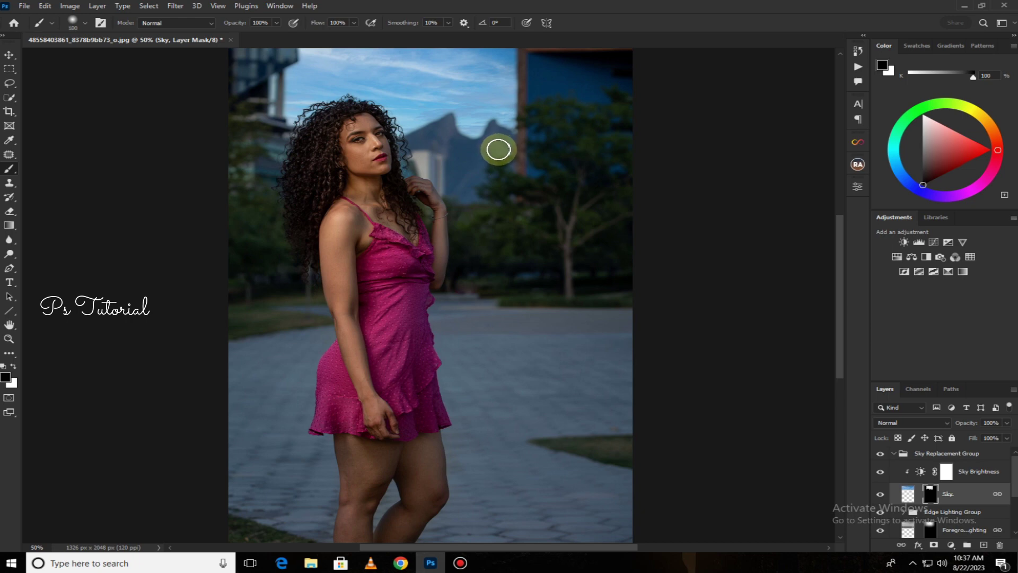
mouse_move(498, 149)
mouse_down()
mouse_move(482, 212)
mouse_move(556, 121)
mouse_move(543, 49)
mouse_move(534, 130)
mouse_move(578, 142)
mouse_move(499, 298)
mouse_move(397, 205)
mouse_move(419, 180)
mouse_move(345, 177)
mouse_move(311, 191)
mouse_move(261, 154)
mouse_move(458, 271)
mouse_move(552, 193)
mouse_move(548, 60)
mouse_move(536, 106)
mouse_up()
key(bracketright)
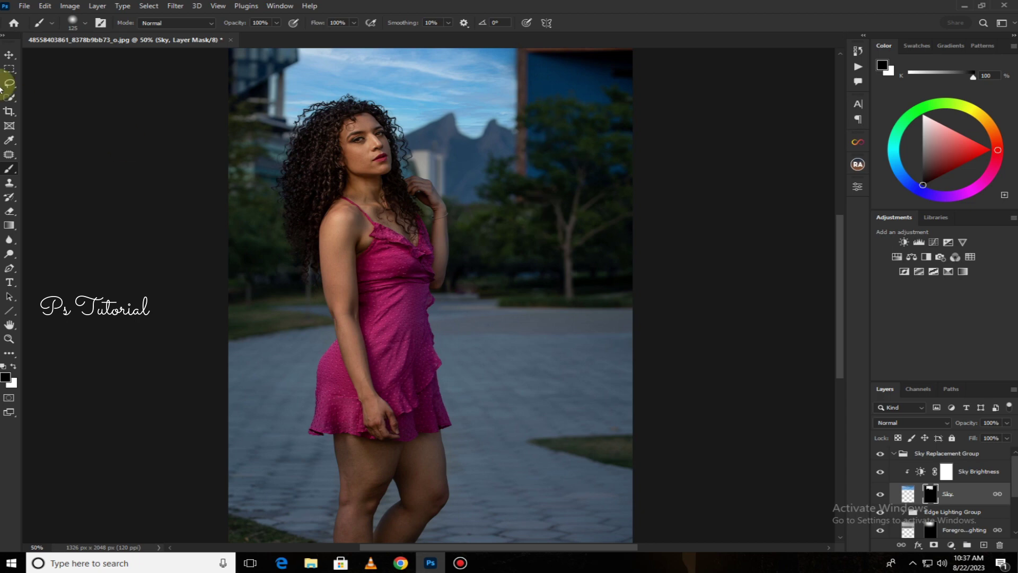
Merge the sky group into Background copy and duplicate it as Background copy 2
click(8, 57)
scroll(904, 489, down, 2)
scroll(901, 498, down, 1)
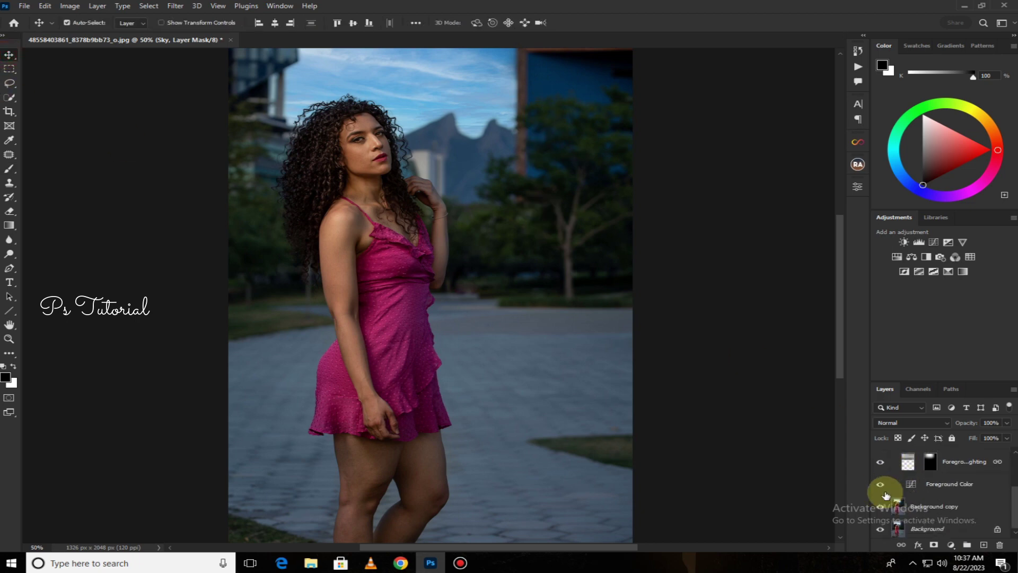
scroll(883, 509, up, 2)
scroll(891, 467, up, 2)
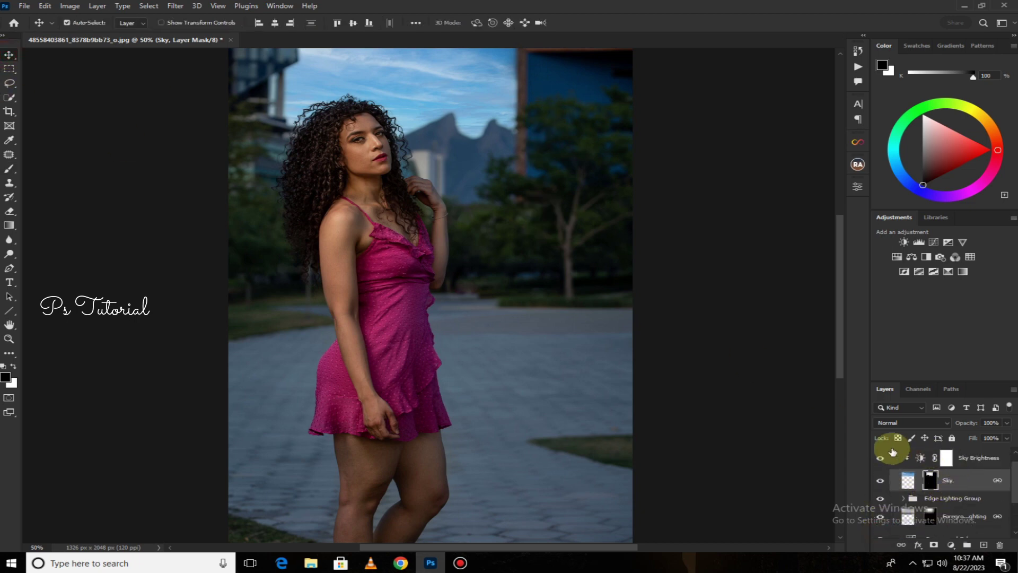
scroll(908, 459, up, 1)
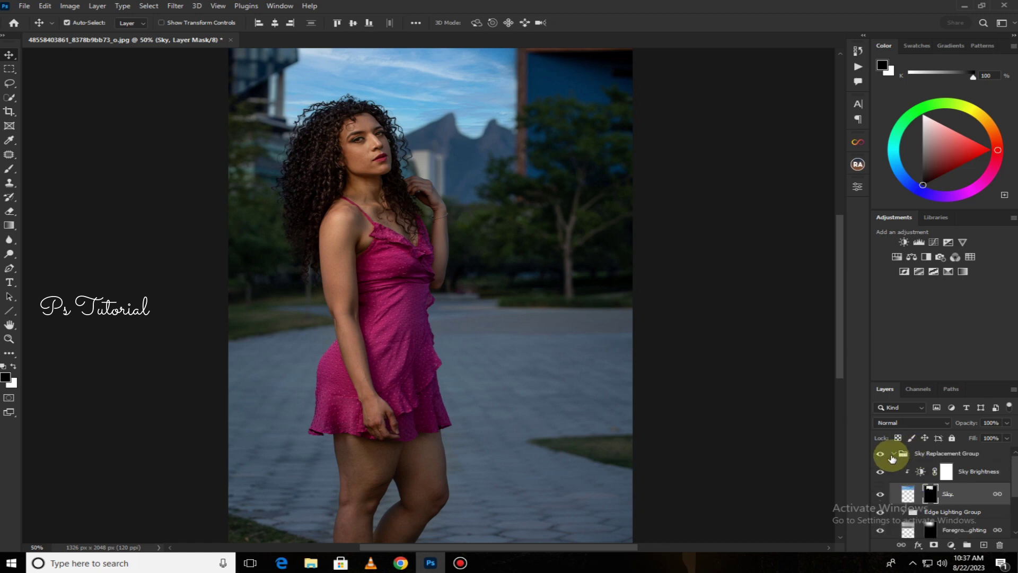
click(895, 453)
right_click(944, 474)
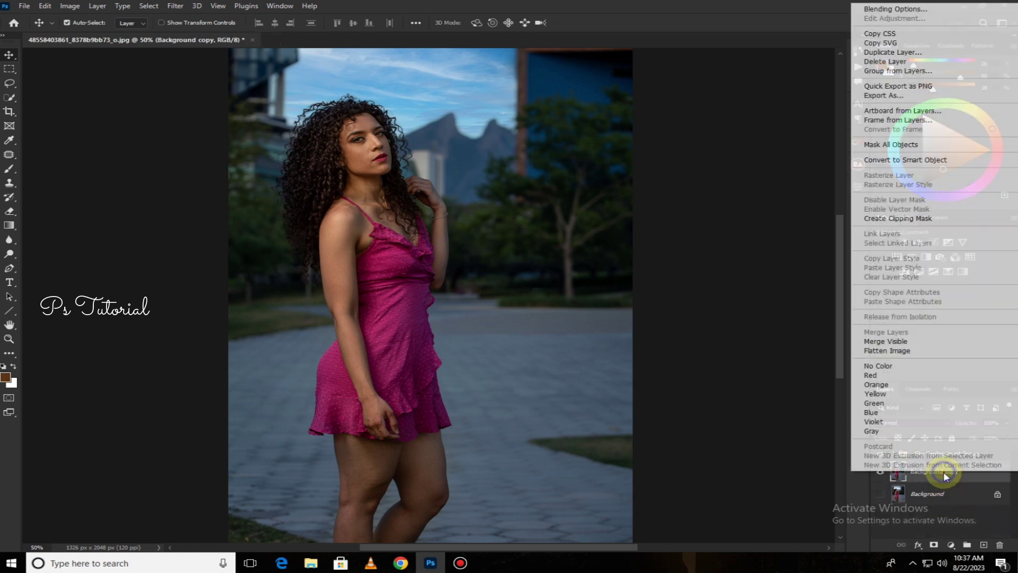
click(891, 343)
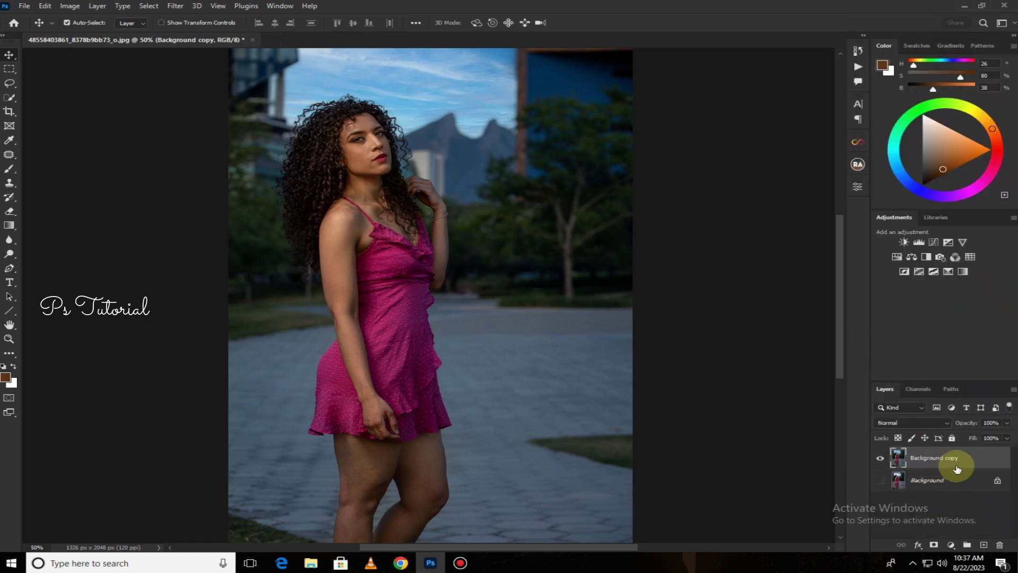
drag(949, 460, 984, 545)
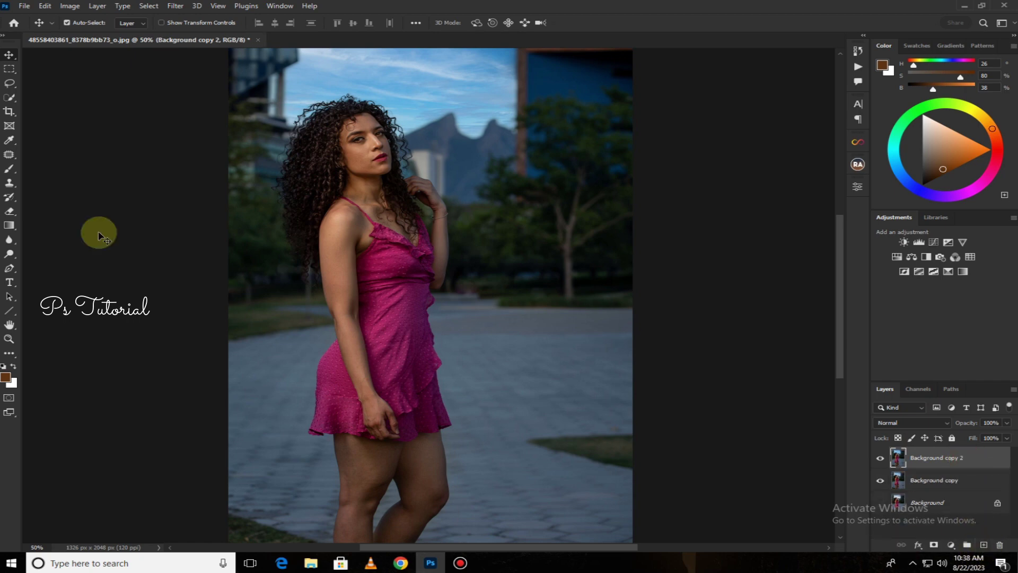
Apply a Camera Raw grade: Shadows +78, Blacks +11, Temperature +2, orange Luminance +17
click(171, 6)
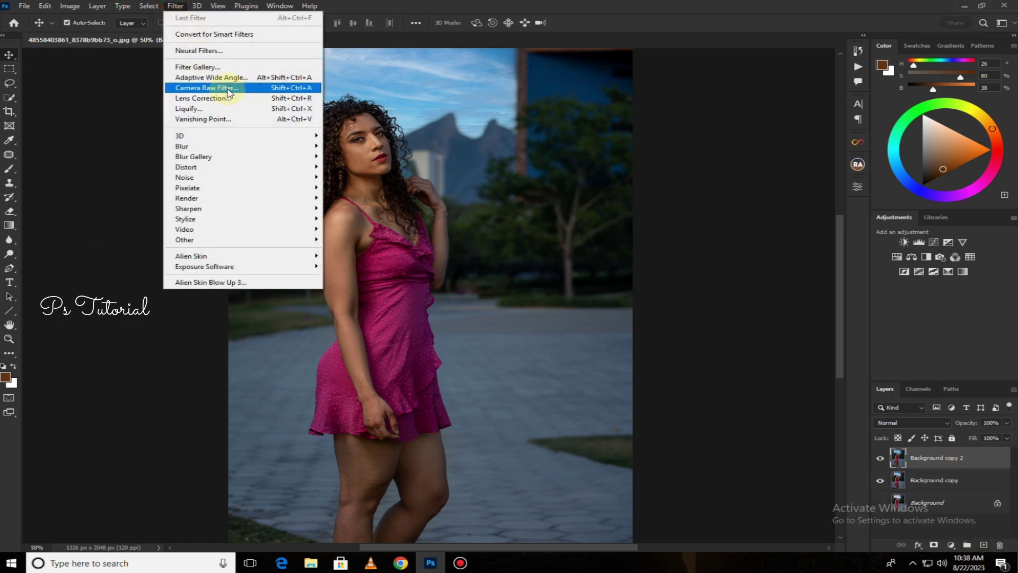
click(228, 87)
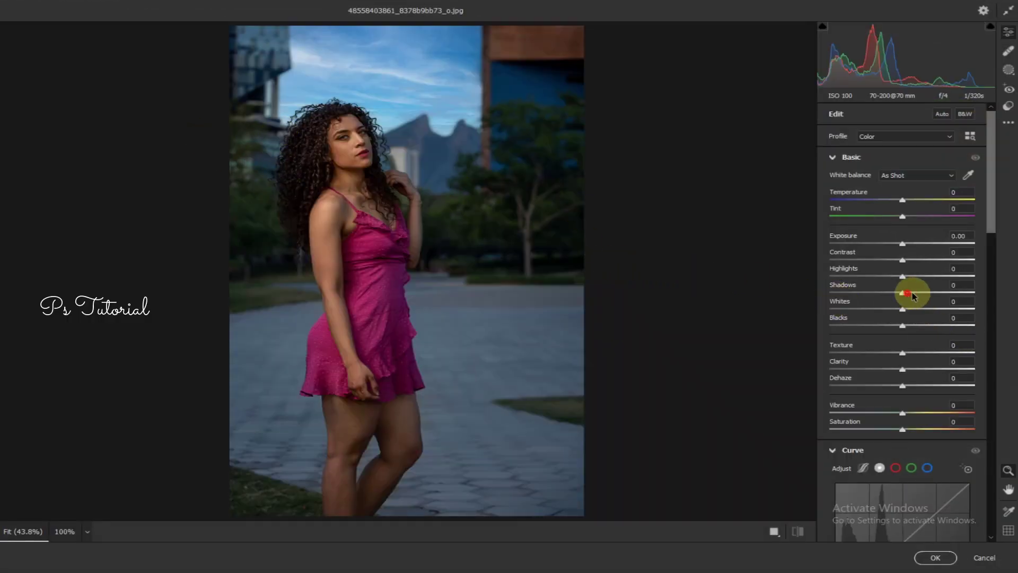
mouse_move(909, 293)
mouse_down()
mouse_move(975, 294)
mouse_move(944, 298)
mouse_move(959, 300)
mouse_up()
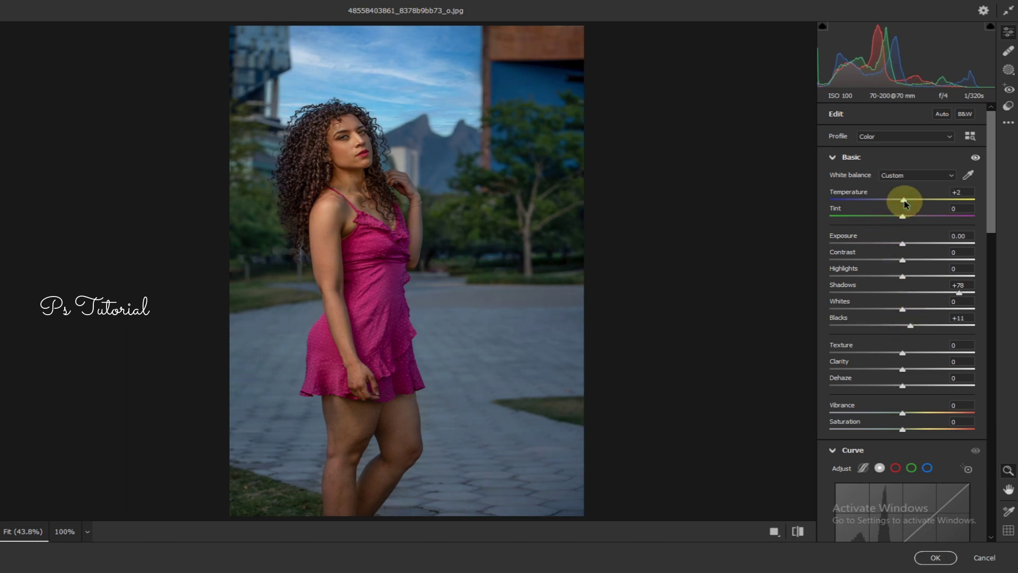
scroll(882, 234, down, 5)
scroll(859, 307, down, 2)
scroll(848, 341, down, 3)
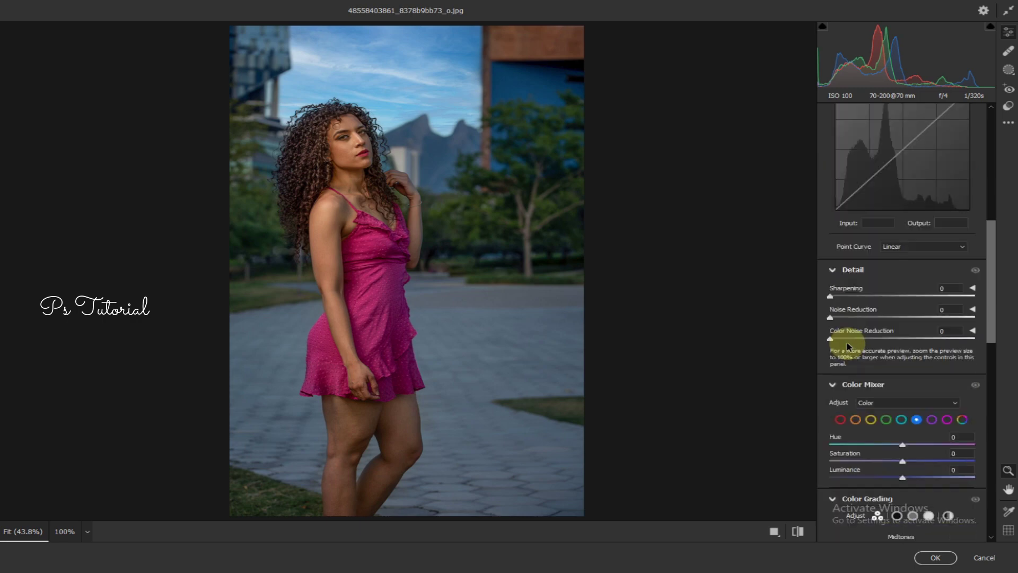
scroll(848, 350, down, 2)
click(857, 357)
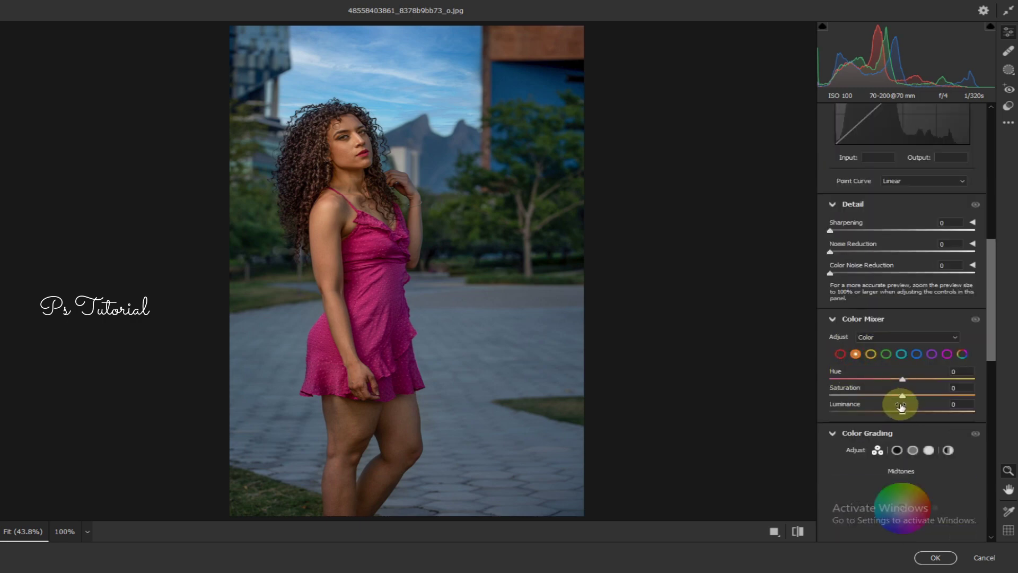
drag(912, 413, 915, 416)
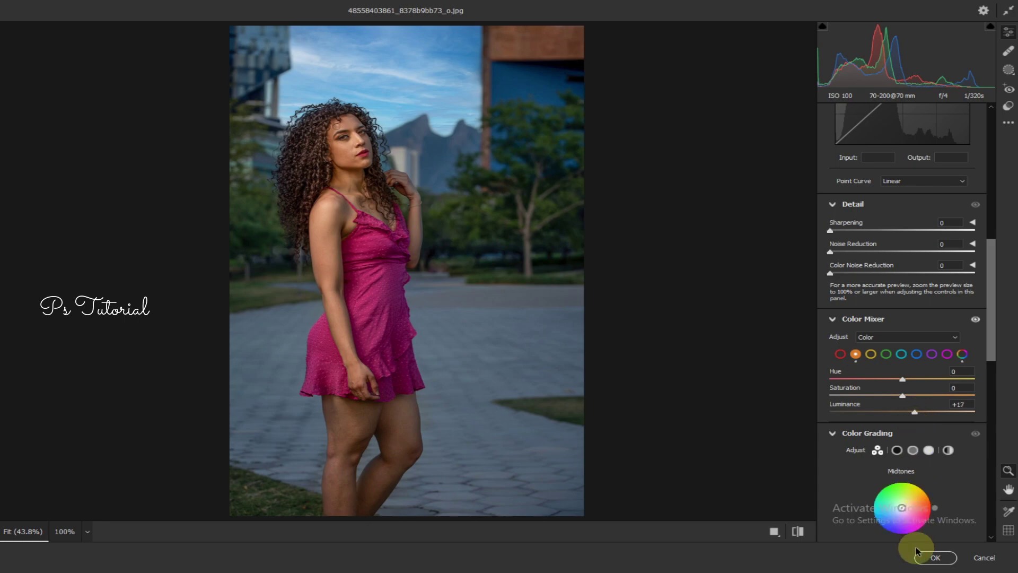
click(924, 556)
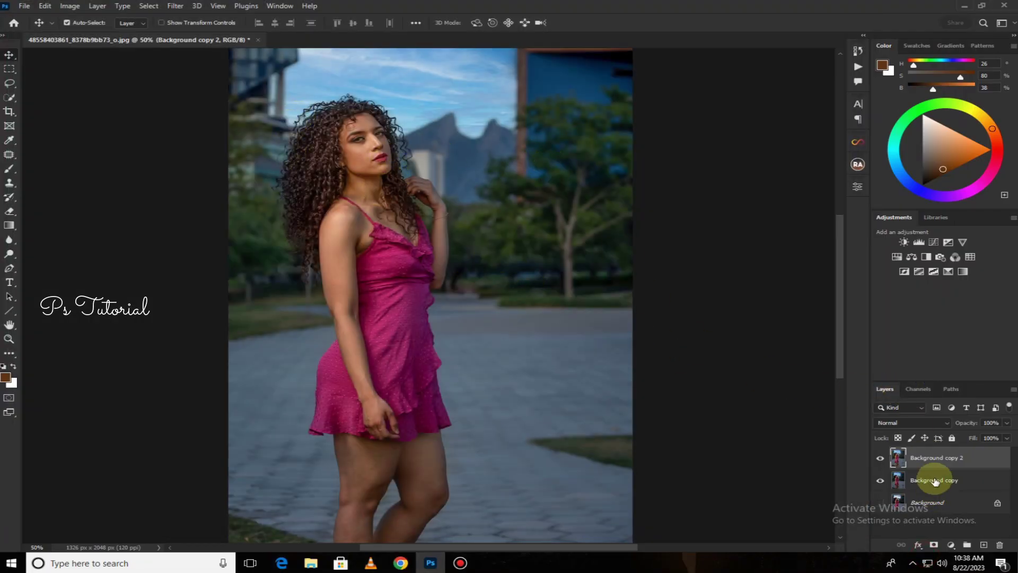
Merge Background copy 2 down into Background copy, then duplicate that layer twice
right_click(952, 462)
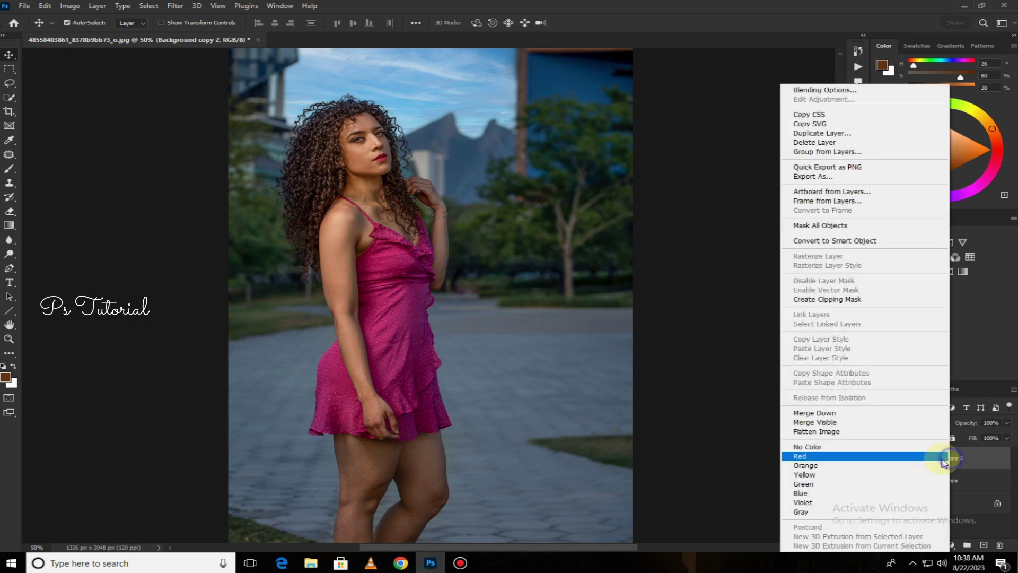
click(828, 414)
drag(1010, 457, 984, 544)
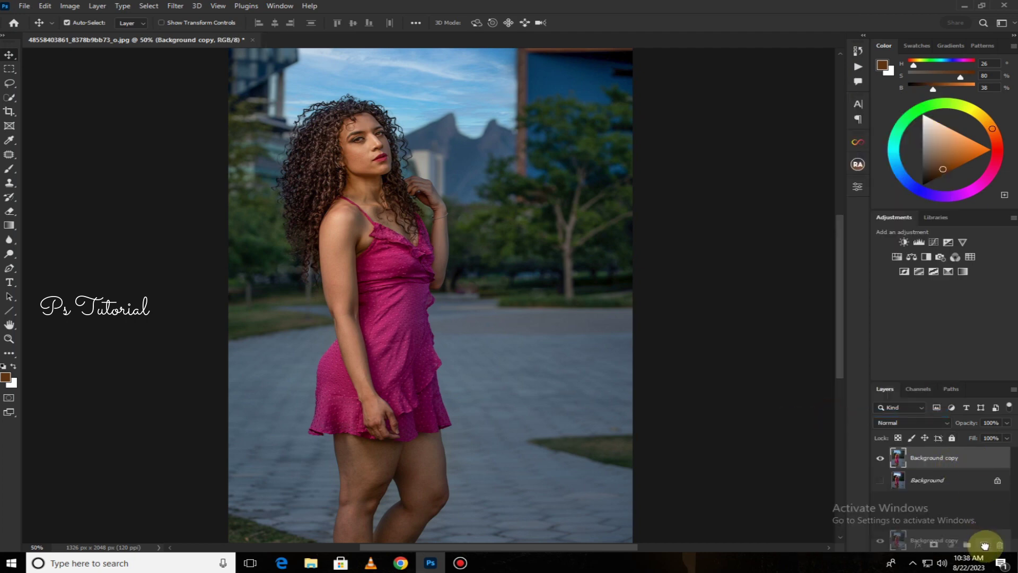
drag(977, 460, 983, 545)
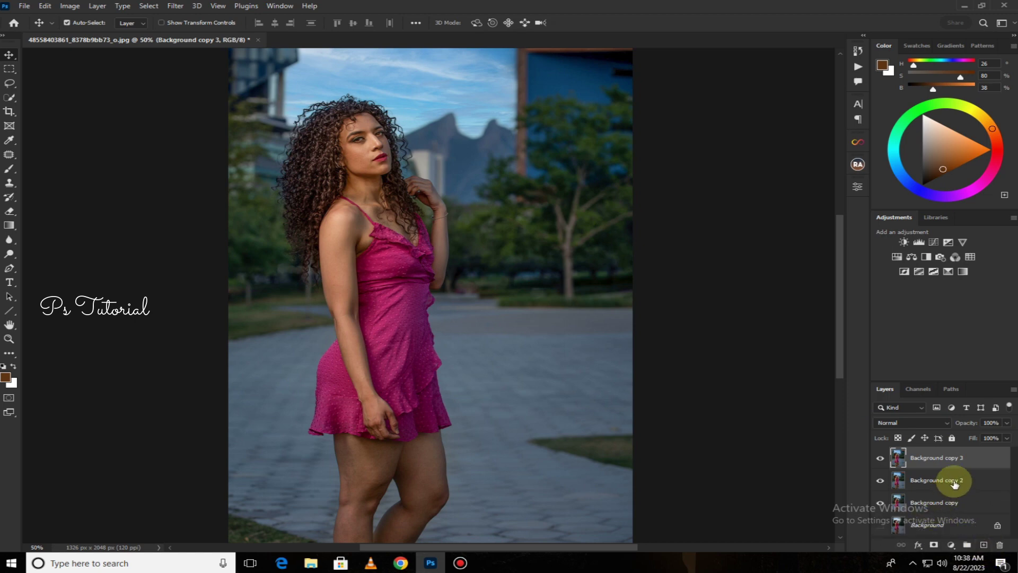
Apply a 1.5 pixel Gaussian Blur to Background copy 2
click(949, 480)
click(176, 6)
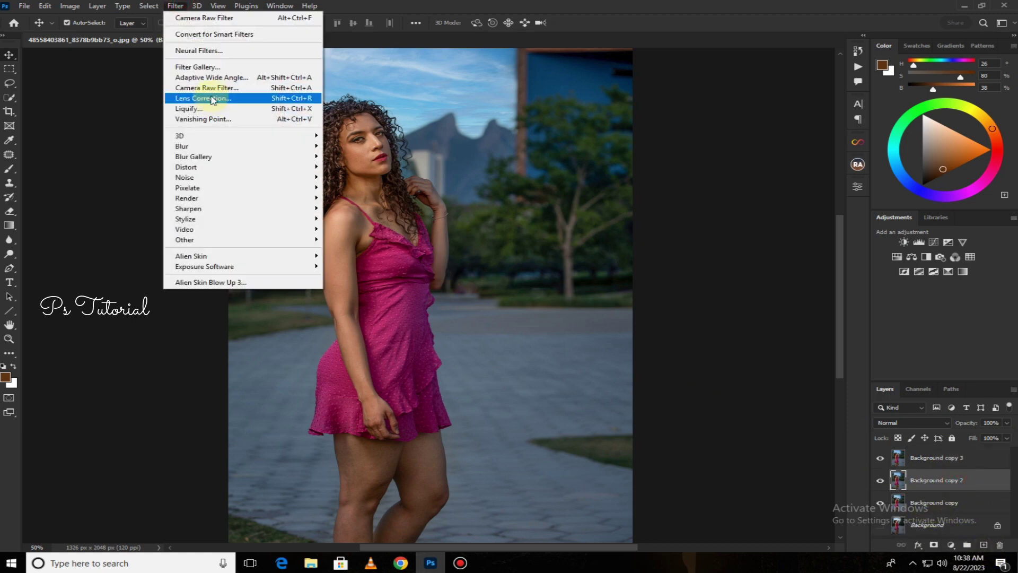
mouse_move(239, 146)
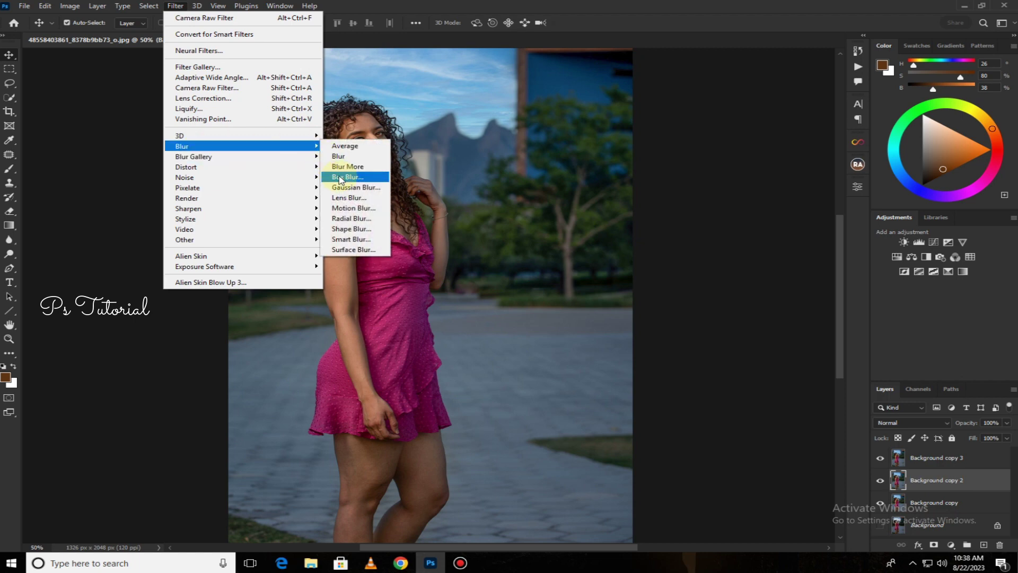
click(350, 187)
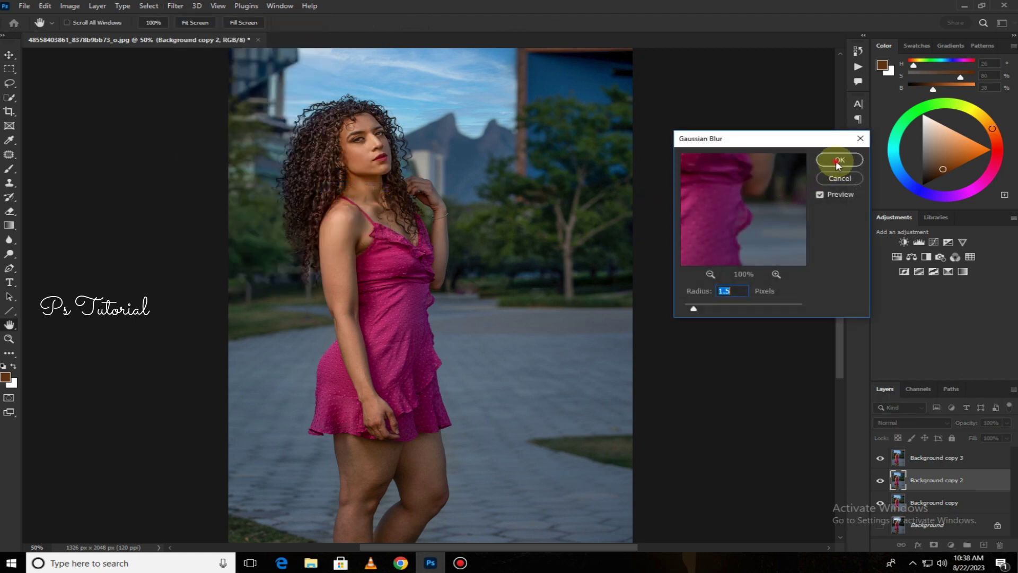
click(839, 160)
Apply Image on Background copy 3: source Background copy 2, Subtract blending, Scale 2, Offset 128
click(936, 458)
key(v)
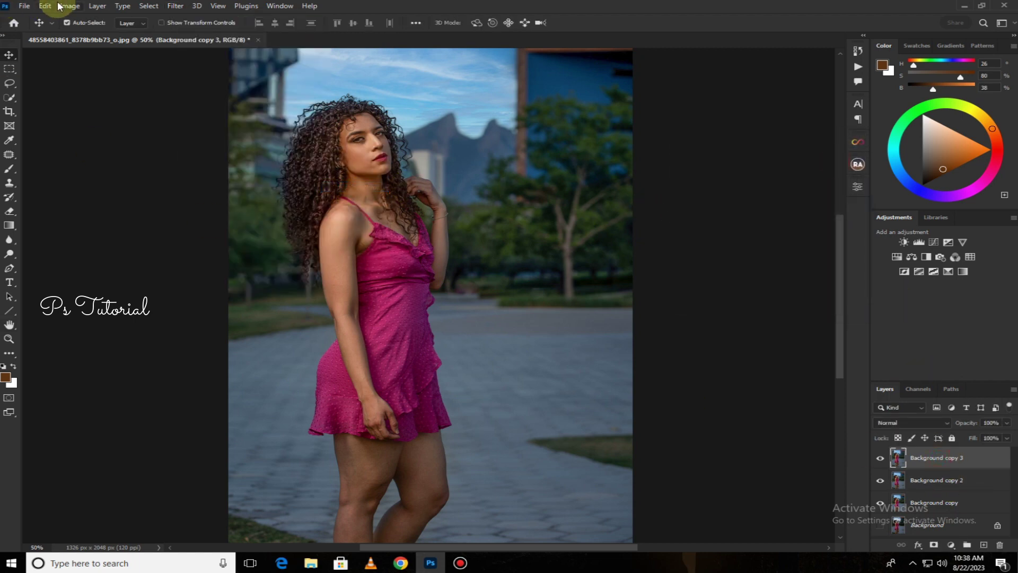
click(53, 6)
click(62, 5)
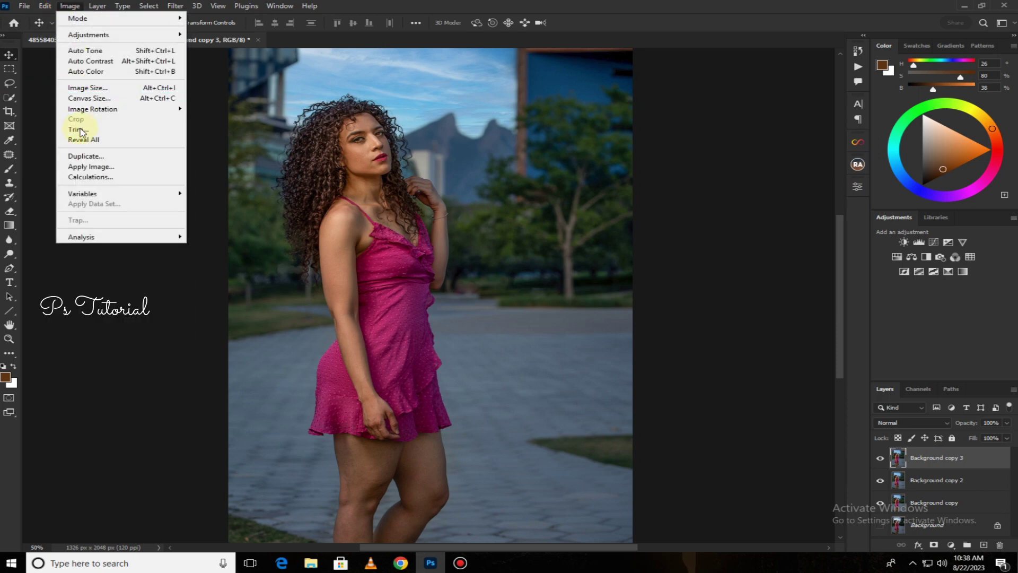
click(89, 166)
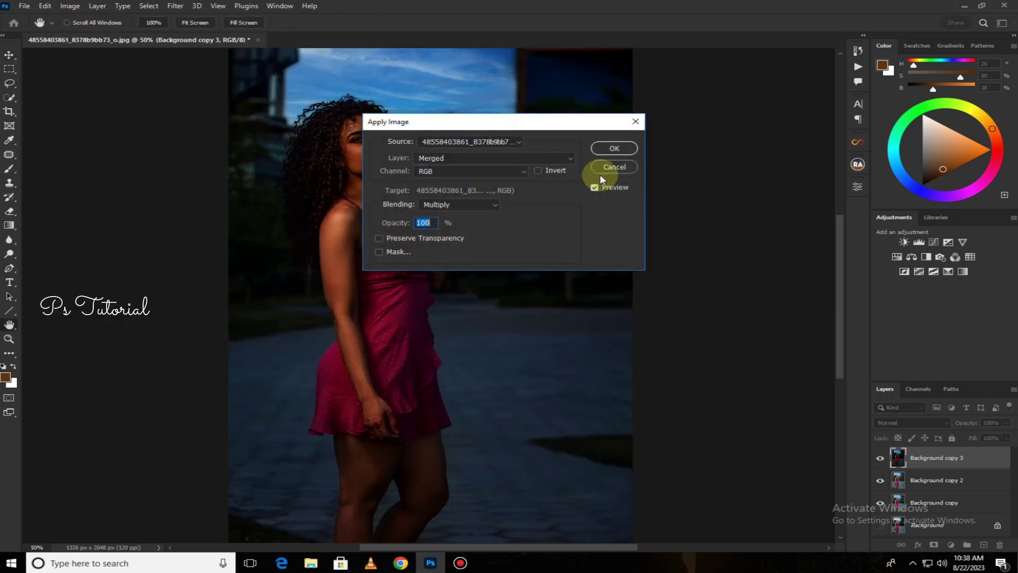
click(519, 157)
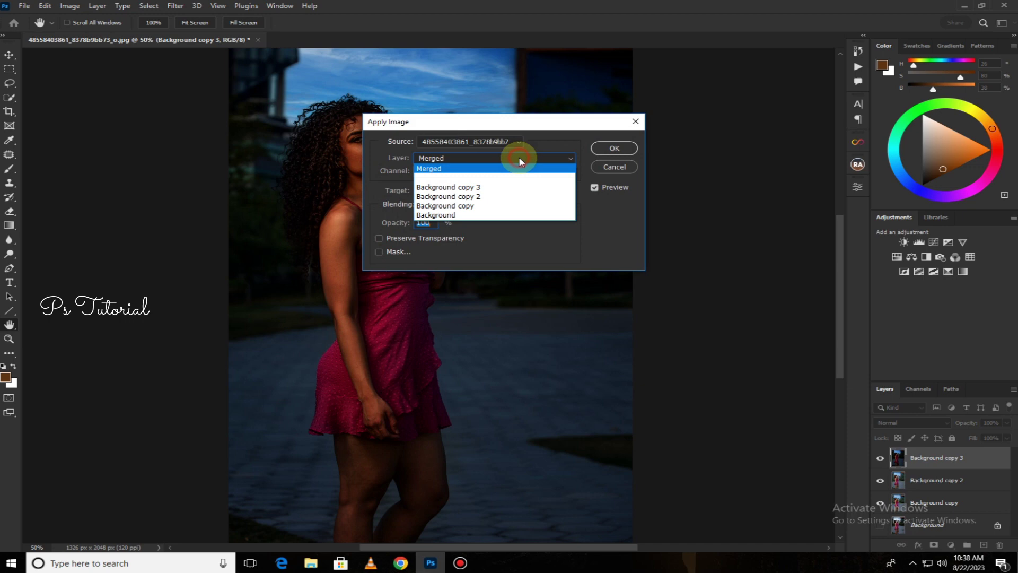
click(495, 197)
click(485, 204)
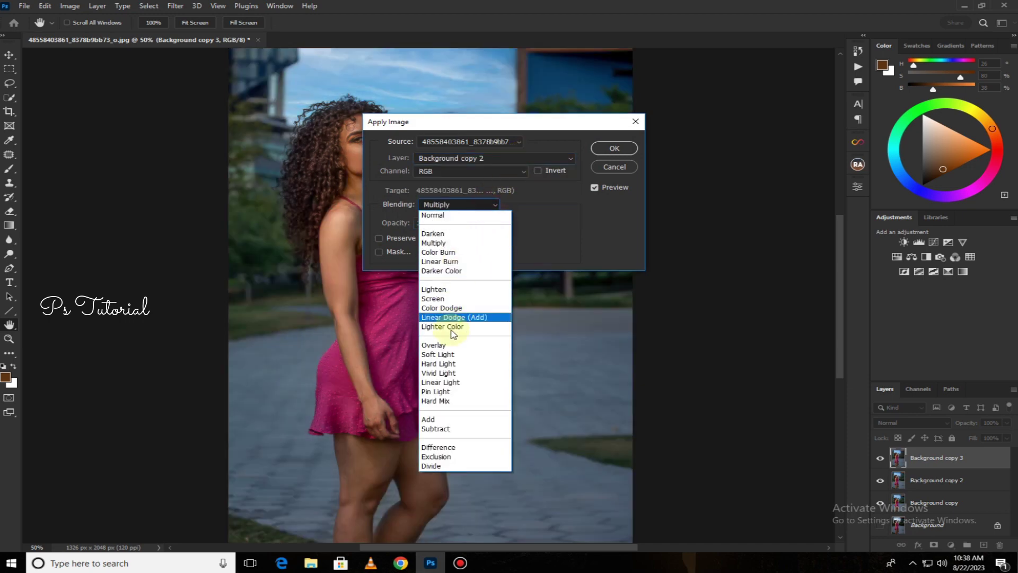
click(453, 433)
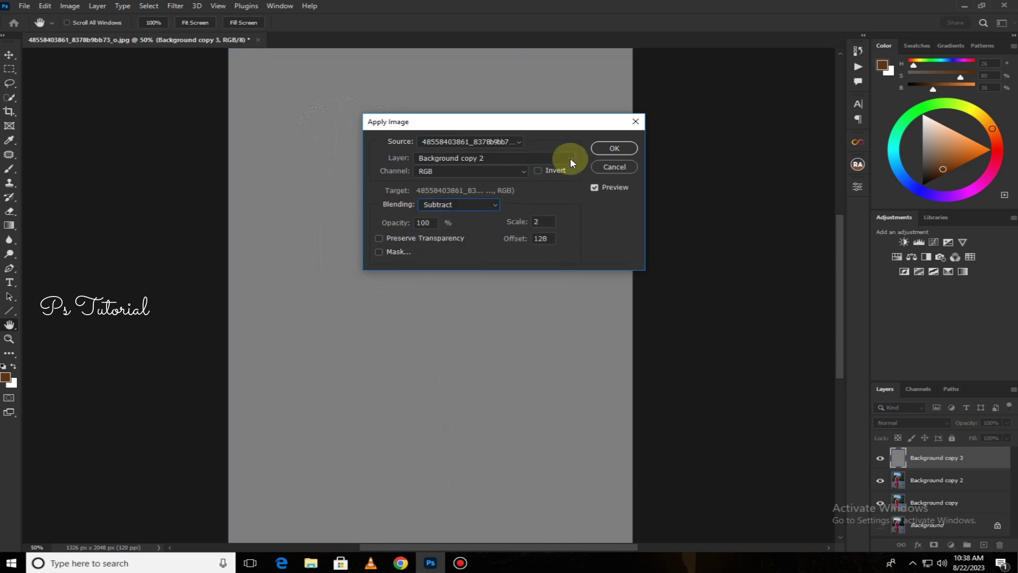
click(609, 151)
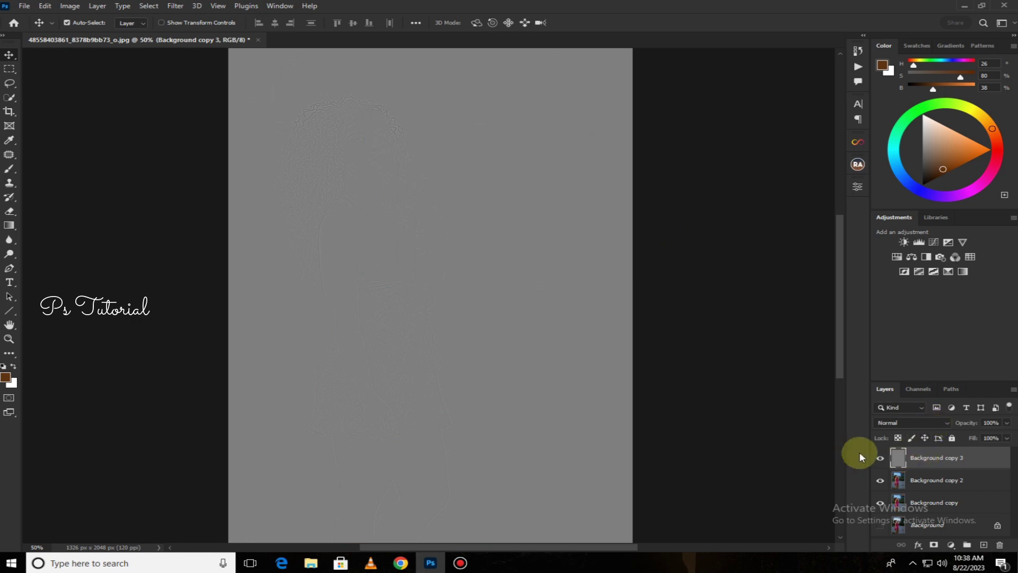
Set Background copy 3 to Linear Light, hide it, and select Background copy 2
click(910, 422)
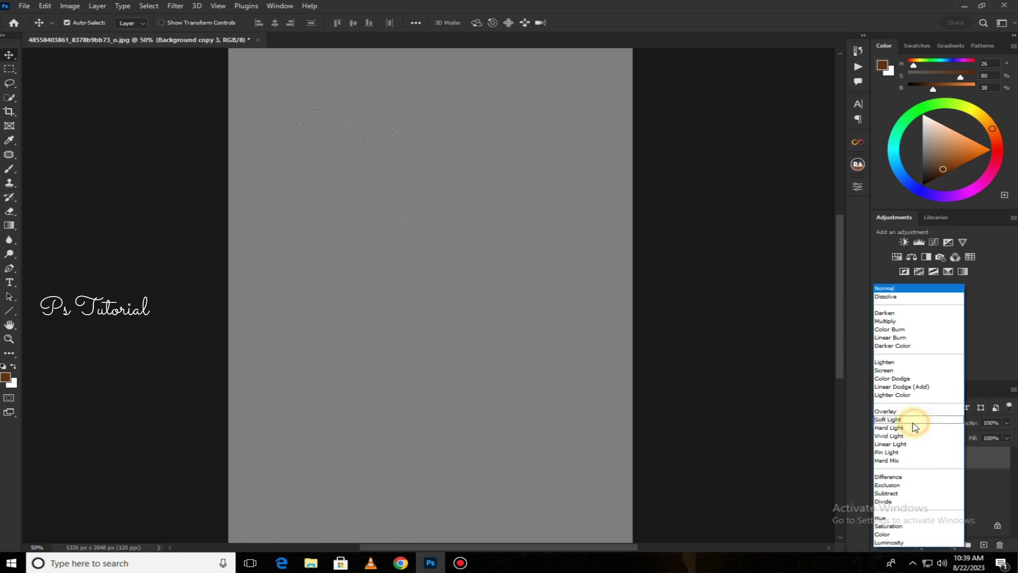
click(895, 447)
click(881, 458)
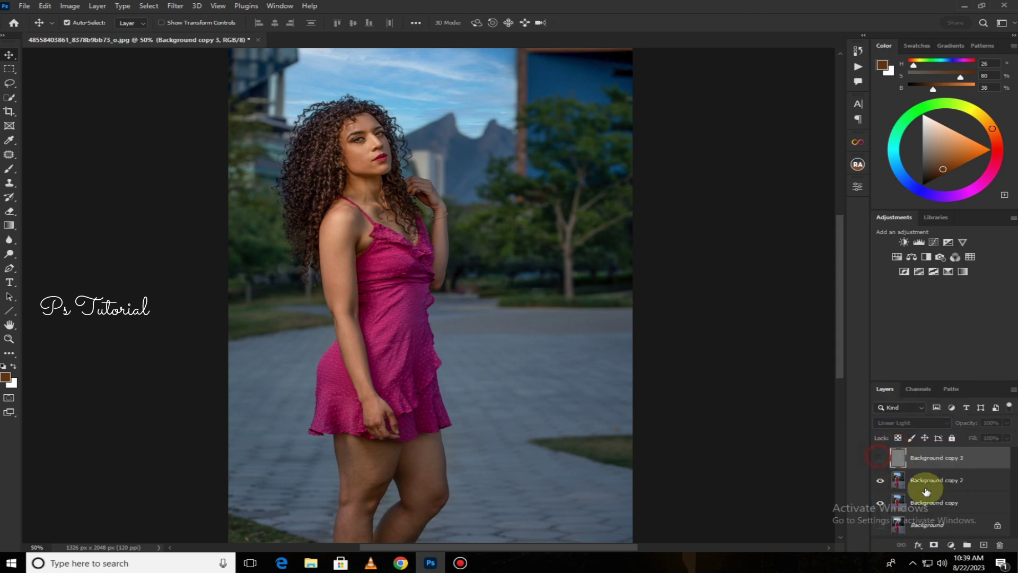
click(910, 482)
click(8, 171)
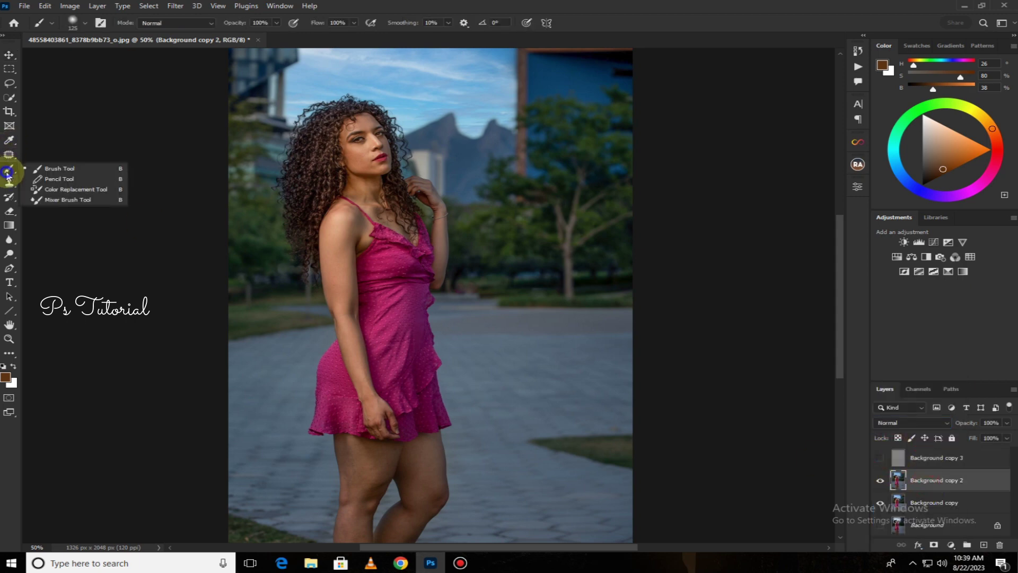
Choose the Mixer Brush (Wet 10%, Load 75%, Mix 90%), zoom to the face, and shrink the brush
click(59, 199)
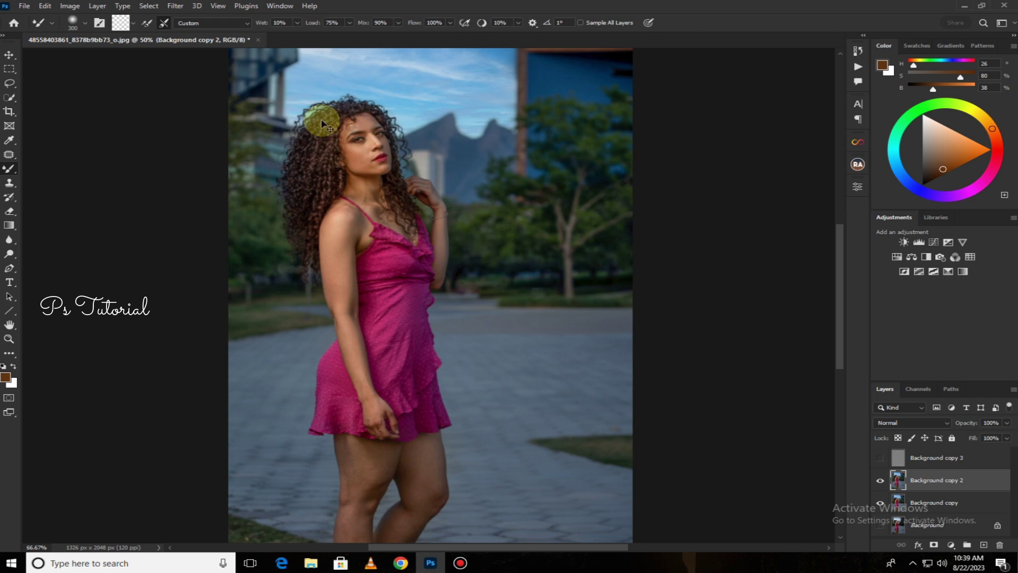
scroll(320, 118, up, 2)
scroll(319, 111, up, 3)
mouse_move(312, 130)
mouse_down()
mouse_move(304, 300)
mouse_move(434, 361)
mouse_up()
key(bracketleft)
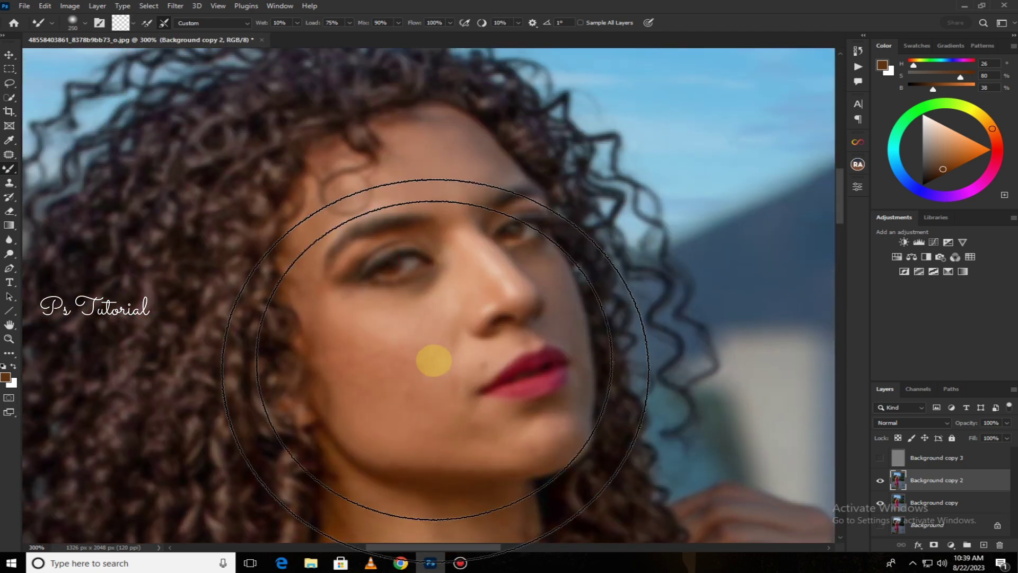
key(bracketleft)
key(bracketleft)
key(bracketleft)
key(bracketleft)
key(bracketleft)
key(bracketleft)
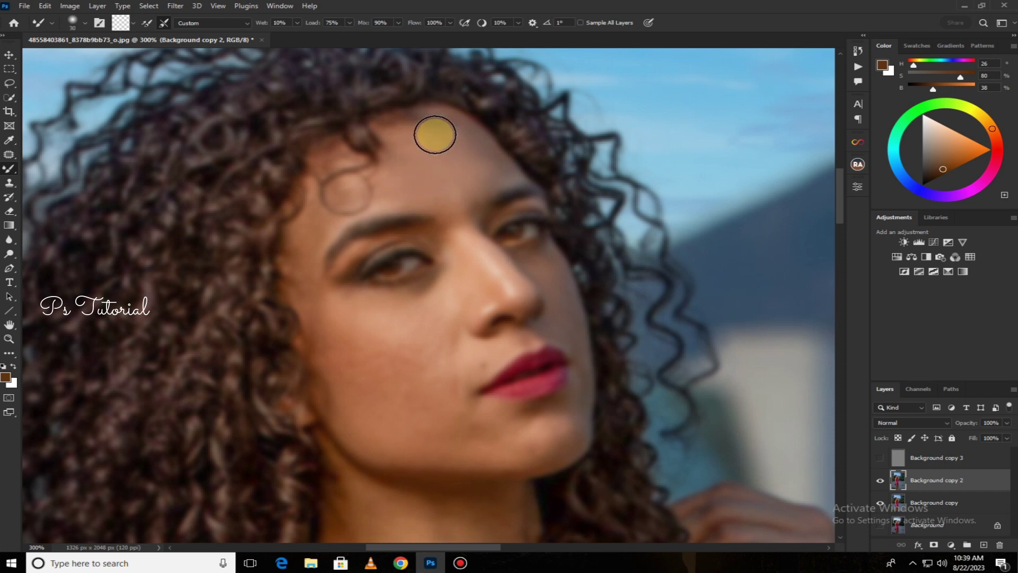
key(bracketleft)
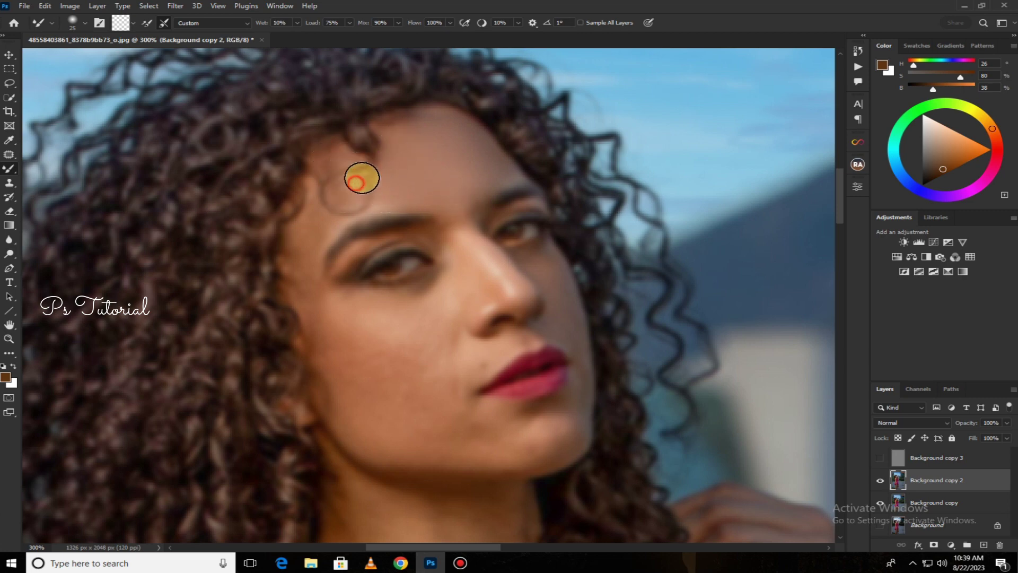
Smooth the skin along the hairline, cheek, between the brows, chin and neck
drag(356, 183, 304, 260)
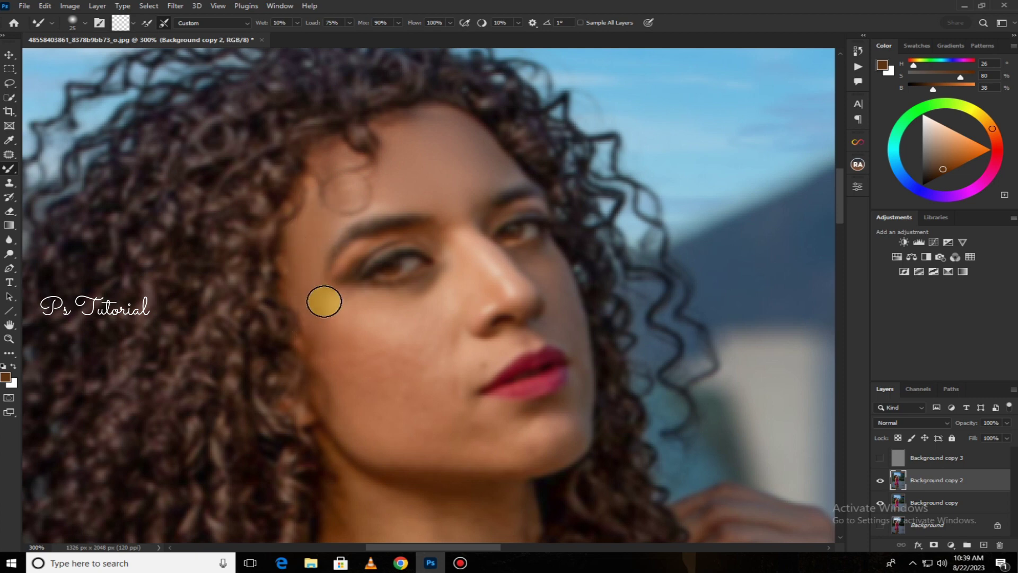
key(bracketright)
drag(343, 341, 357, 393)
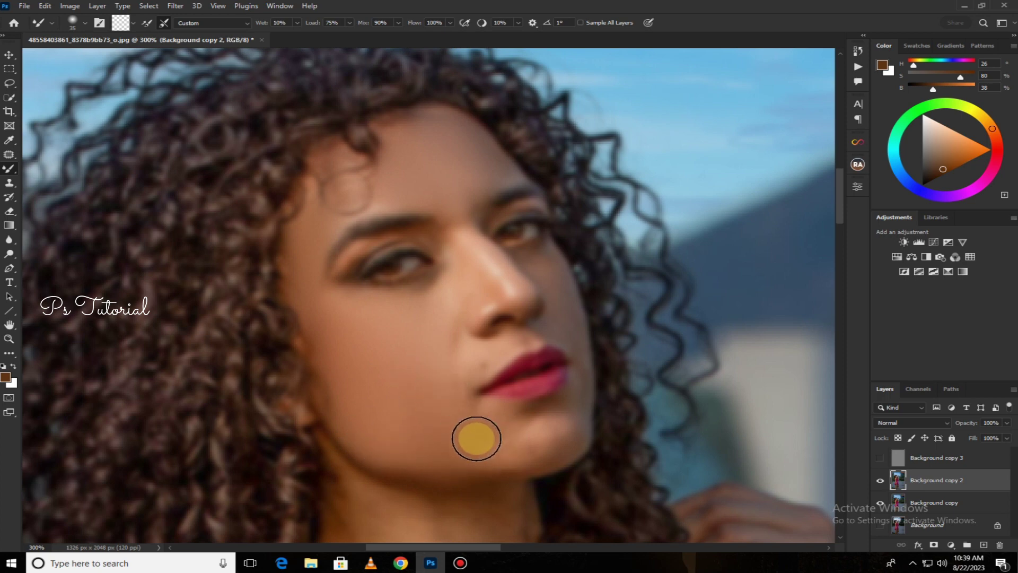
key(bracketleft)
key(bracketleft)
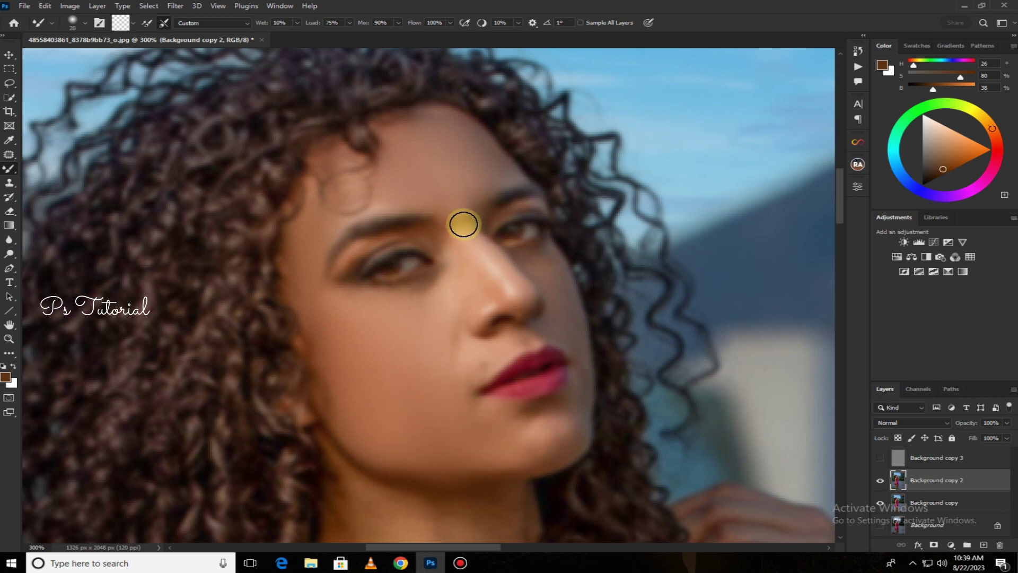
mouse_move(460, 240)
mouse_down()
mouse_move(468, 262)
mouse_move(449, 292)
mouse_move(444, 342)
mouse_move(545, 261)
mouse_move(563, 316)
mouse_move(510, 339)
mouse_up()
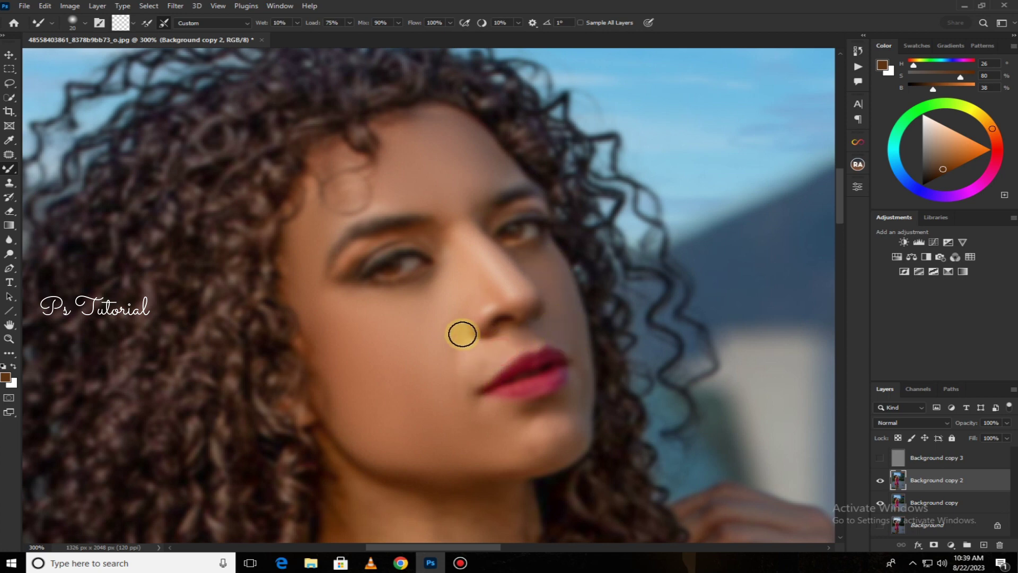
mouse_move(472, 403)
mouse_down()
mouse_move(536, 413)
mouse_move(507, 423)
mouse_move(568, 416)
mouse_move(565, 443)
mouse_move(552, 450)
mouse_move(587, 411)
mouse_move(568, 321)
mouse_move(573, 372)
mouse_up()
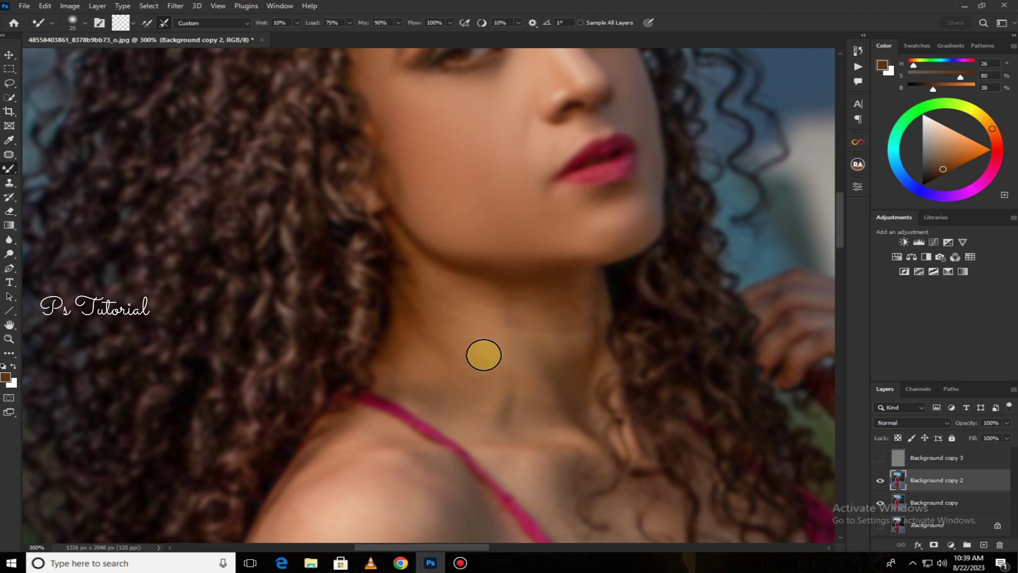
key(])
mouse_move(484, 355)
mouse_down()
mouse_move(413, 273)
mouse_move(422, 339)
mouse_move(413, 377)
mouse_move(489, 386)
mouse_move(557, 301)
mouse_move(579, 388)
mouse_move(479, 389)
mouse_move(445, 371)
mouse_move(406, 381)
mouse_move(511, 447)
mouse_move(555, 405)
mouse_move(596, 398)
mouse_up()
Smooth the skin below the neck, along the shoulder edge and on the upper arm
drag(477, 272, 451, 141)
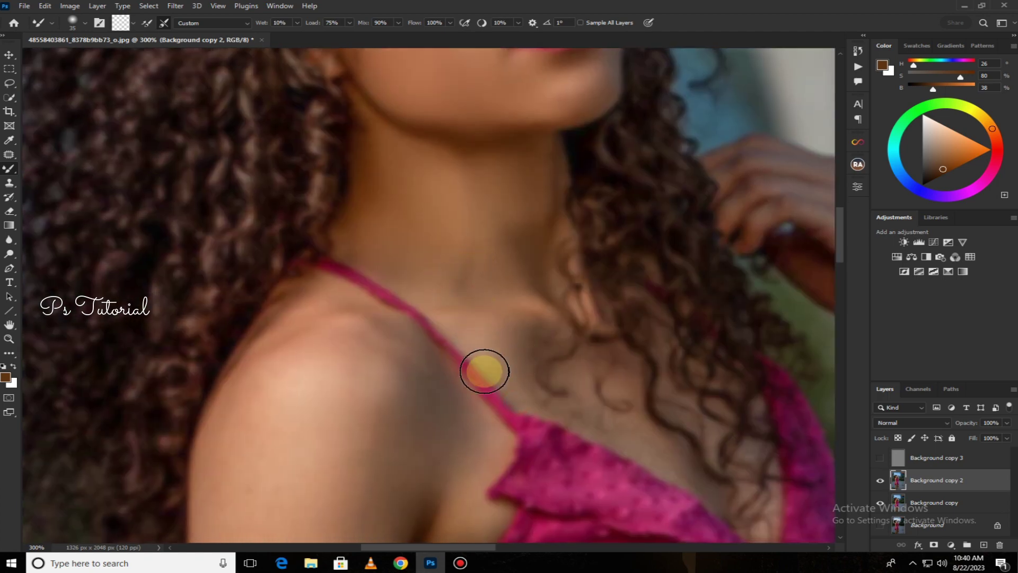
drag(531, 339, 612, 436)
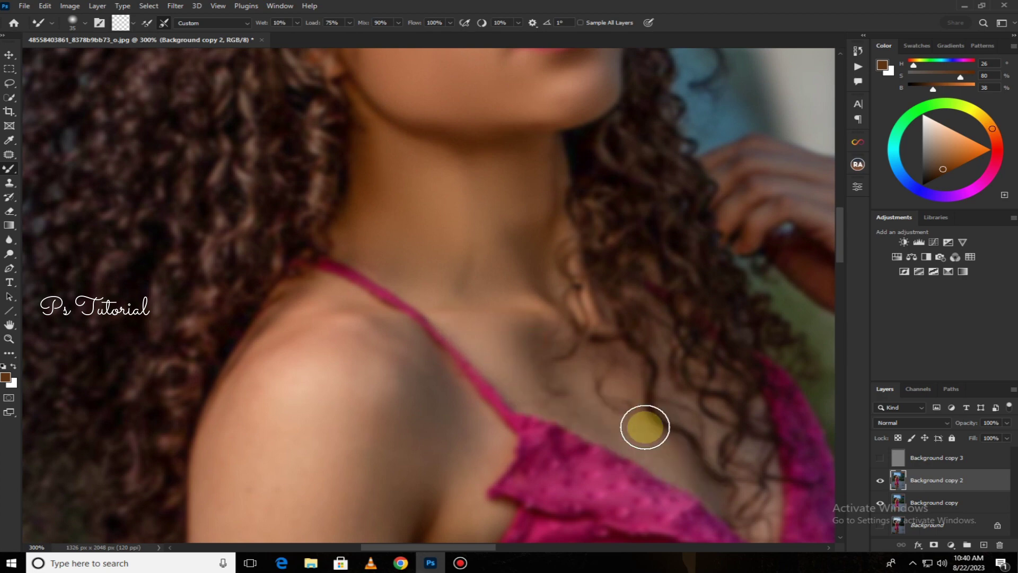
mouse_move(612, 359)
mouse_down()
mouse_move(631, 404)
mouse_move(581, 362)
mouse_up()
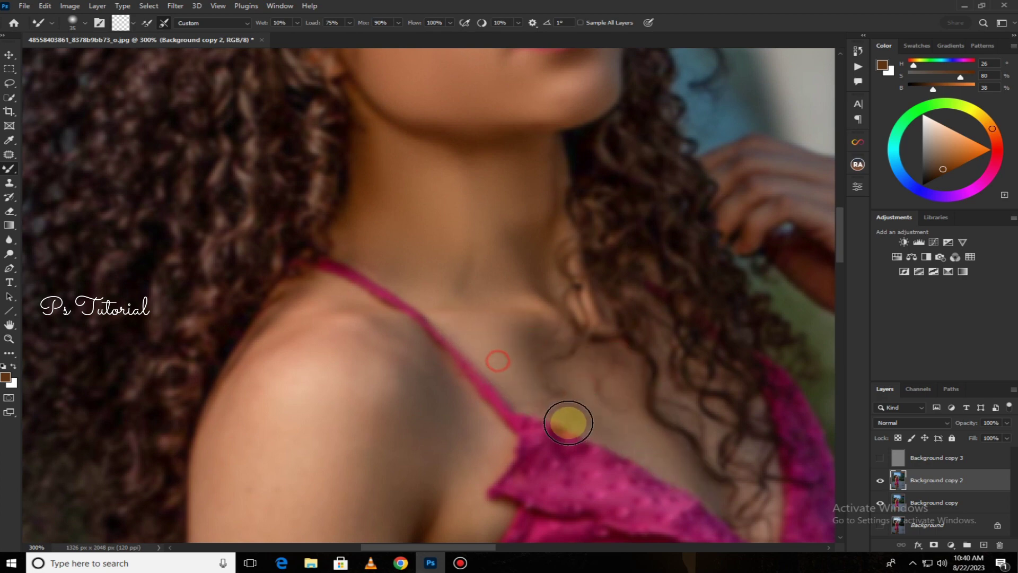
drag(568, 420, 701, 409)
mouse_move(487, 292)
mouse_down()
mouse_move(452, 289)
mouse_move(514, 293)
mouse_move(618, 393)
mouse_move(559, 312)
mouse_move(529, 296)
mouse_move(636, 403)
mouse_move(498, 275)
mouse_move(443, 366)
mouse_move(380, 424)
mouse_move(382, 471)
mouse_move(548, 393)
mouse_move(504, 303)
mouse_move(529, 302)
mouse_move(599, 337)
mouse_move(588, 416)
mouse_move(568, 455)
mouse_move(618, 402)
mouse_move(572, 472)
mouse_move(575, 357)
mouse_move(537, 355)
mouse_up()
scroll(491, 280, down, 2)
key(bracketright)
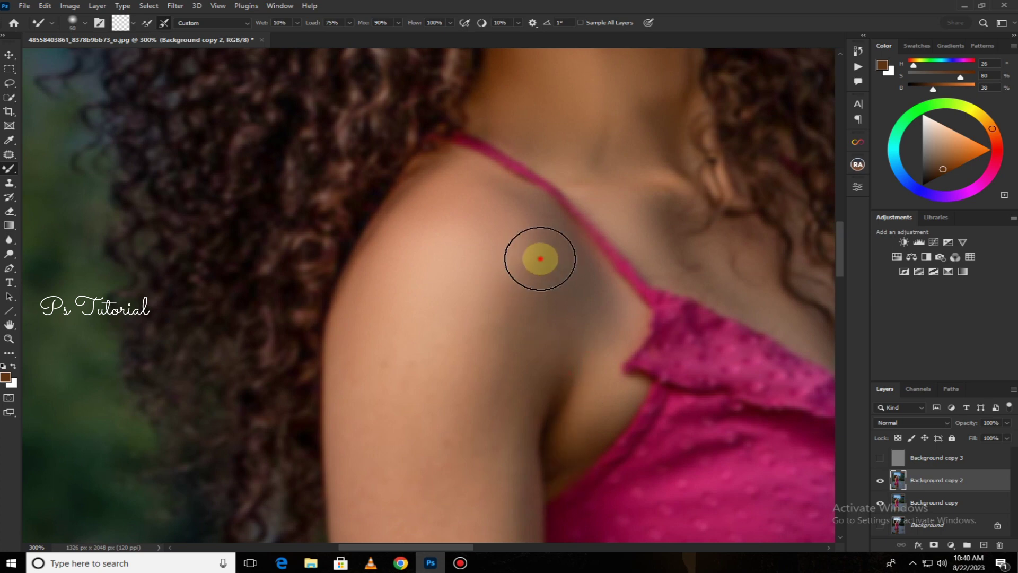
mouse_move(540, 258)
mouse_down()
mouse_move(482, 391)
mouse_move(505, 359)
mouse_move(546, 341)
mouse_move(464, 332)
mouse_move(400, 348)
mouse_move(368, 462)
mouse_up()
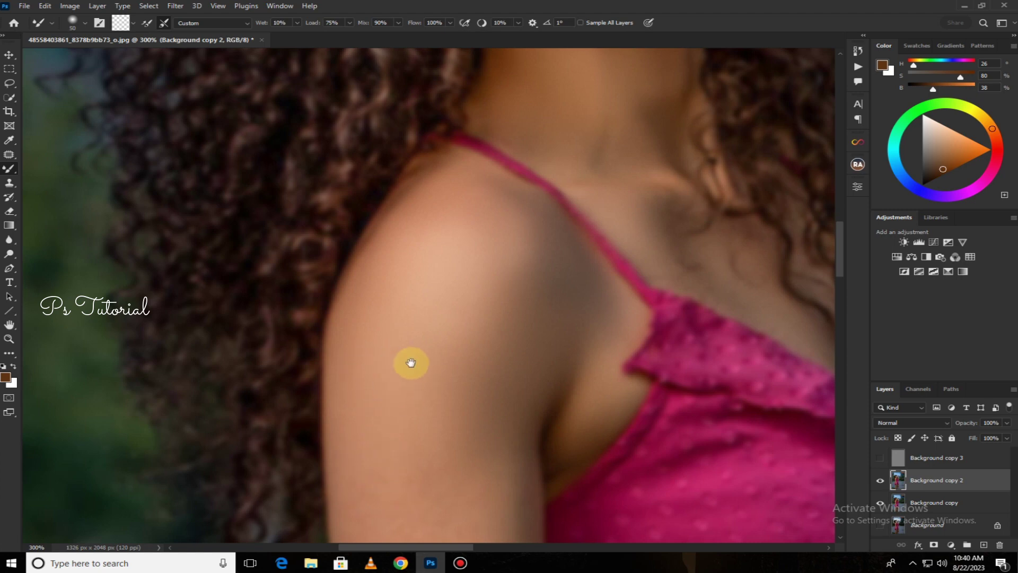
drag(411, 363, 390, 244)
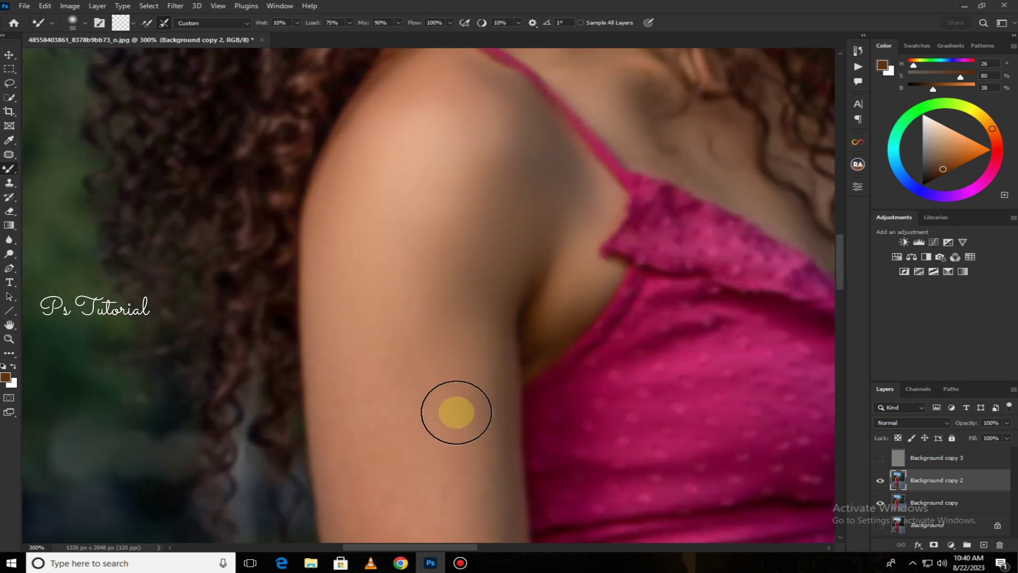
scroll(456, 412, down, 2)
scroll(455, 416, down, 1)
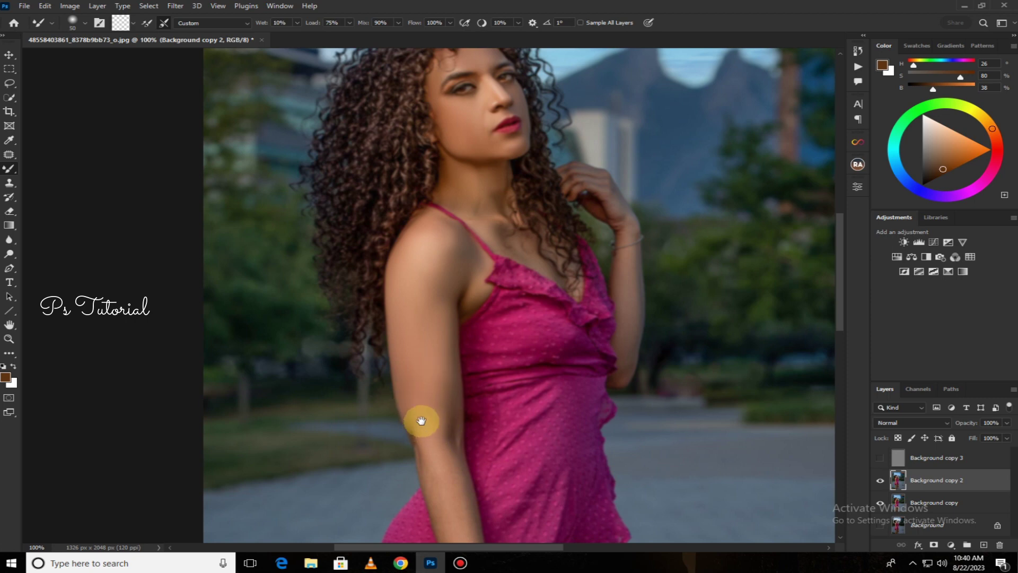
Smooth the skin on the forearm, wrist and raised arm
drag(422, 420, 403, 341)
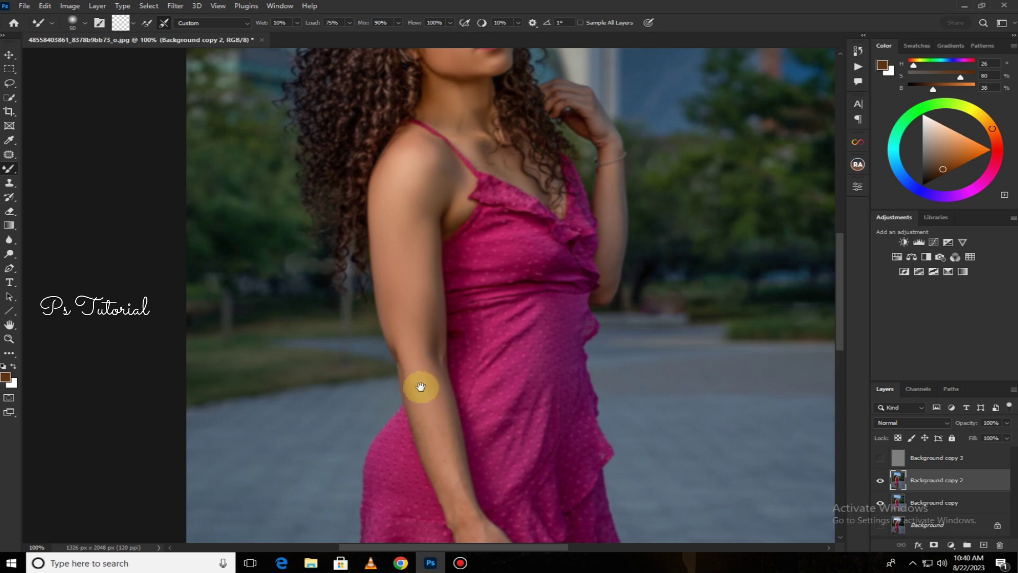
drag(421, 387, 400, 260)
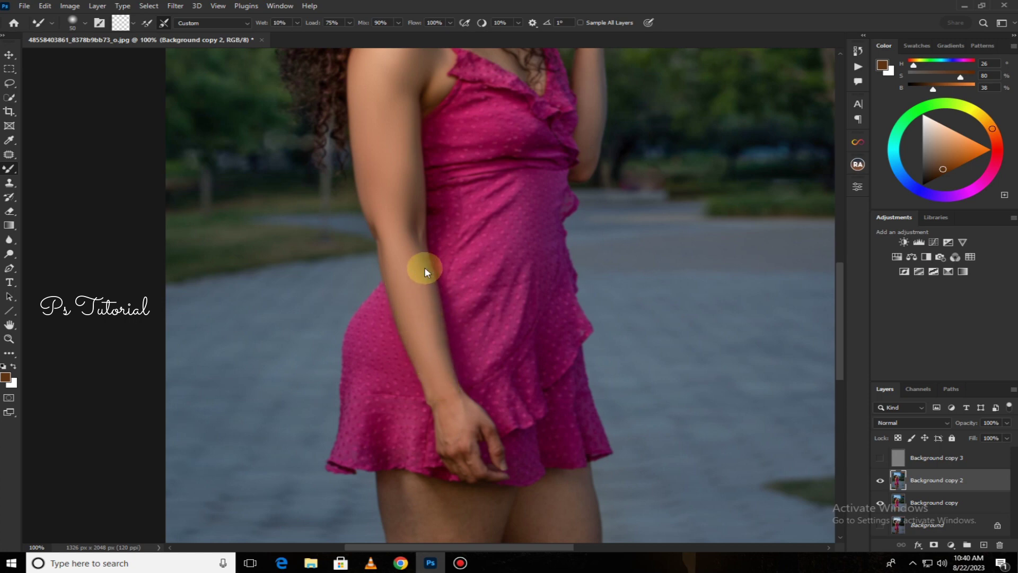
drag(409, 295, 439, 389)
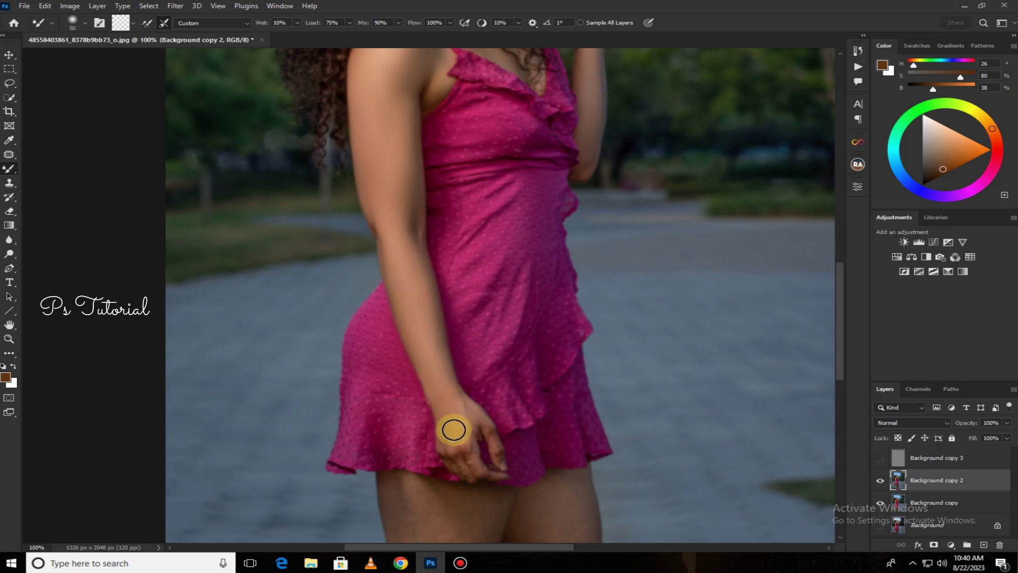
drag(478, 417, 461, 409)
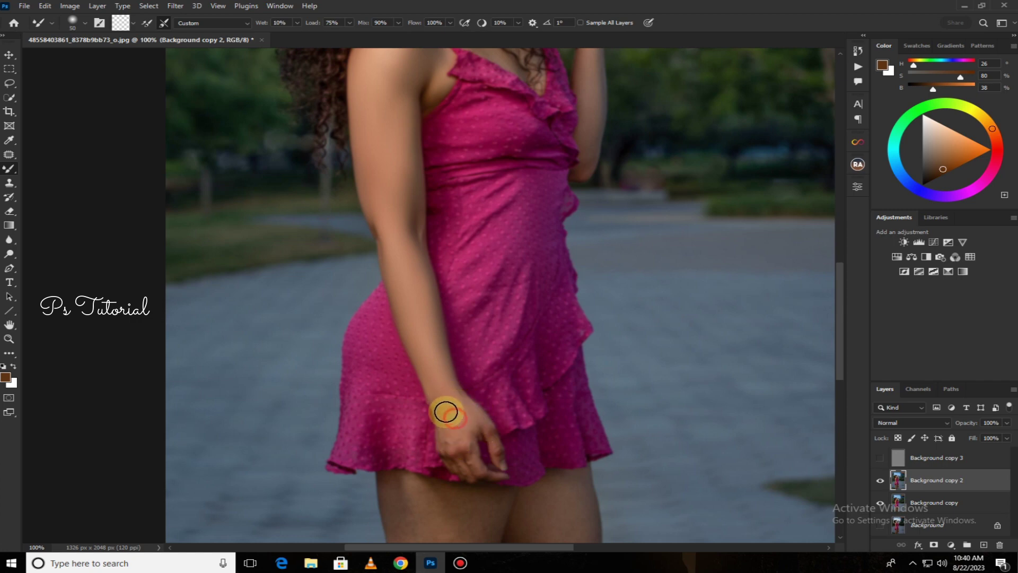
drag(545, 226, 478, 431)
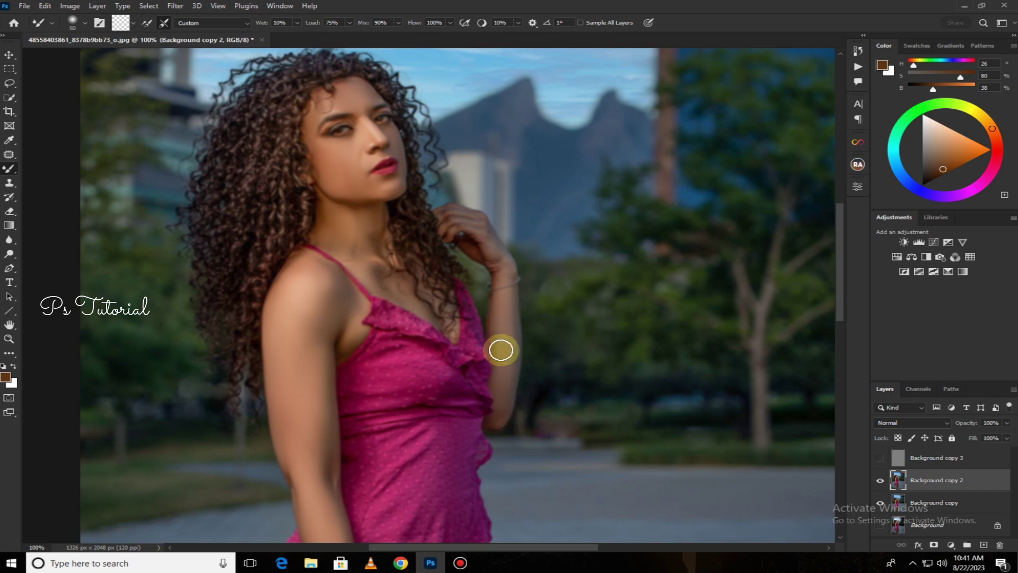
drag(497, 313, 497, 298)
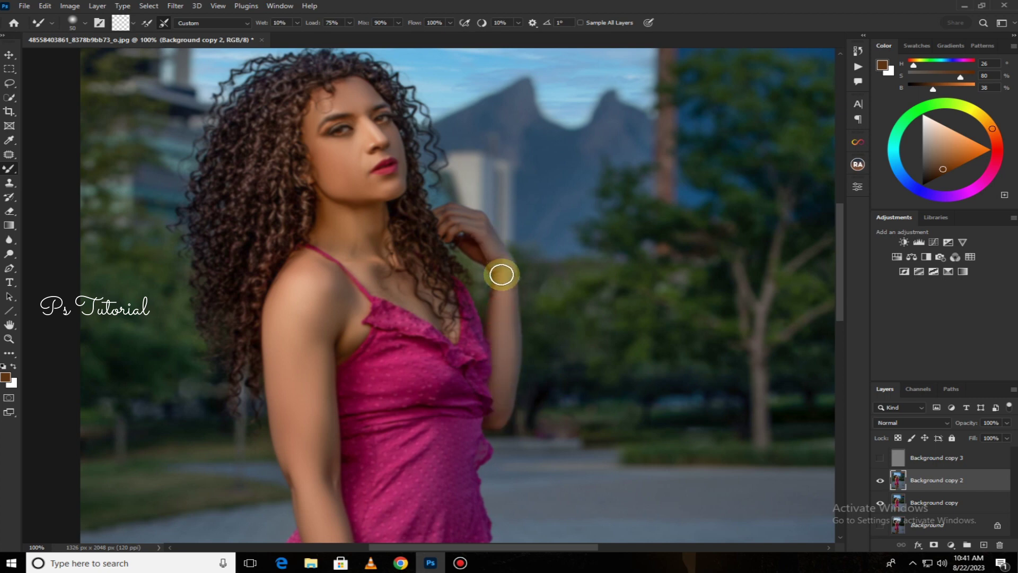
Smooth both thighs down toward the knees, then zoom out to the whole figure
mouse_move(465, 402)
mouse_down()
mouse_move(397, 448)
mouse_move(442, 336)
mouse_up()
drag(434, 383, 479, 300)
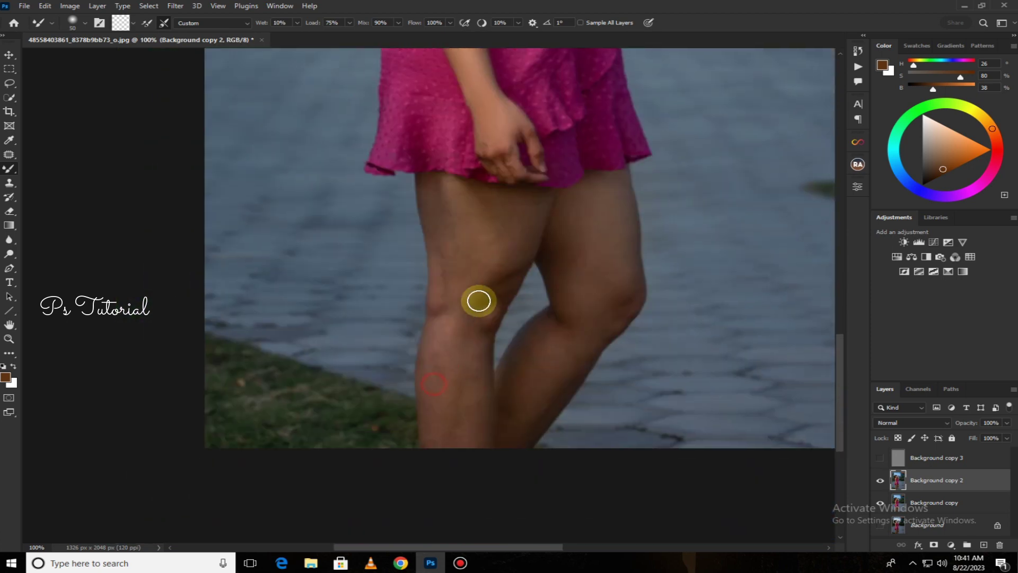
mouse_move(438, 197)
mouse_down()
mouse_move(454, 251)
mouse_move(432, 197)
mouse_move(461, 243)
mouse_move(470, 206)
mouse_move(496, 211)
mouse_move(508, 241)
mouse_move(530, 195)
mouse_move(514, 250)
mouse_move(473, 290)
mouse_move(459, 285)
mouse_move(475, 313)
mouse_move(464, 387)
mouse_move(479, 441)
mouse_move(441, 302)
mouse_move(440, 436)
mouse_up()
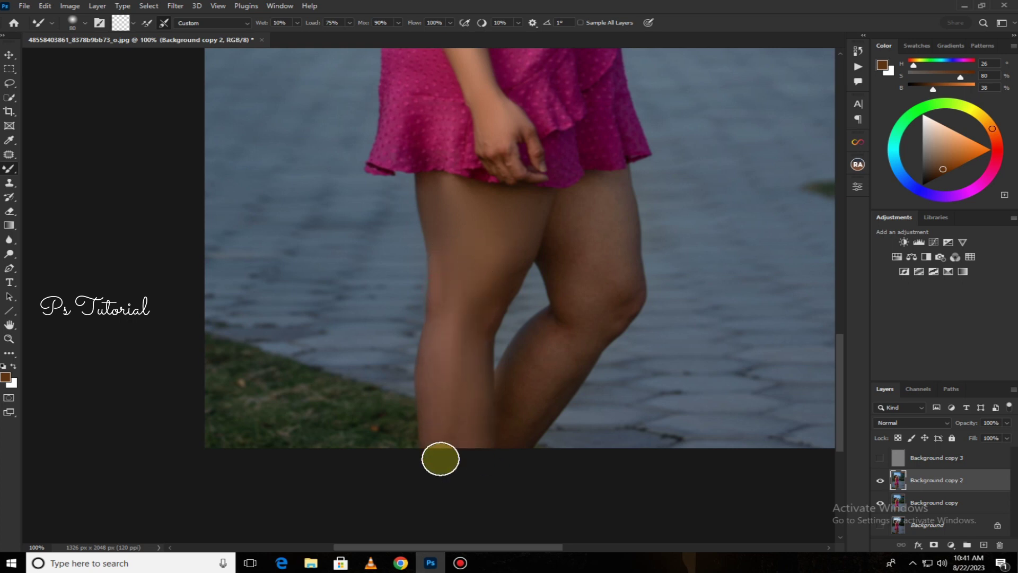
mouse_move(437, 208)
mouse_down()
mouse_move(432, 345)
mouse_move(457, 426)
mouse_up()
mouse_move(565, 199)
mouse_down()
mouse_move(561, 241)
mouse_move(566, 206)
mouse_move(623, 253)
mouse_move(605, 291)
mouse_up()
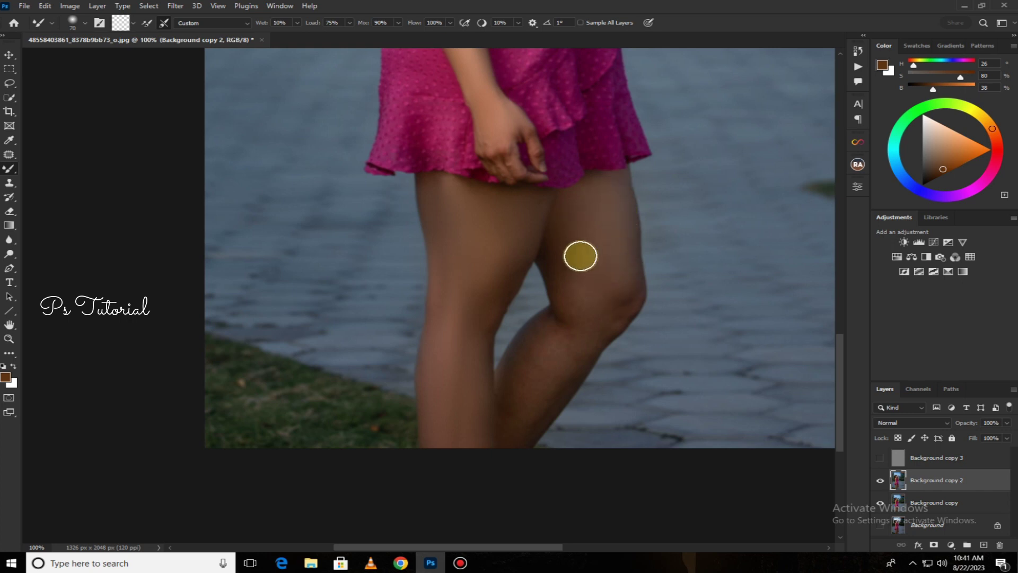
mouse_move(581, 256)
mouse_down()
mouse_move(584, 304)
mouse_move(603, 316)
mouse_move(557, 387)
mouse_move(545, 334)
mouse_move(539, 393)
mouse_move(509, 380)
mouse_move(550, 348)
mouse_move(591, 251)
mouse_move(466, 404)
mouse_up()
drag(477, 300, 485, 448)
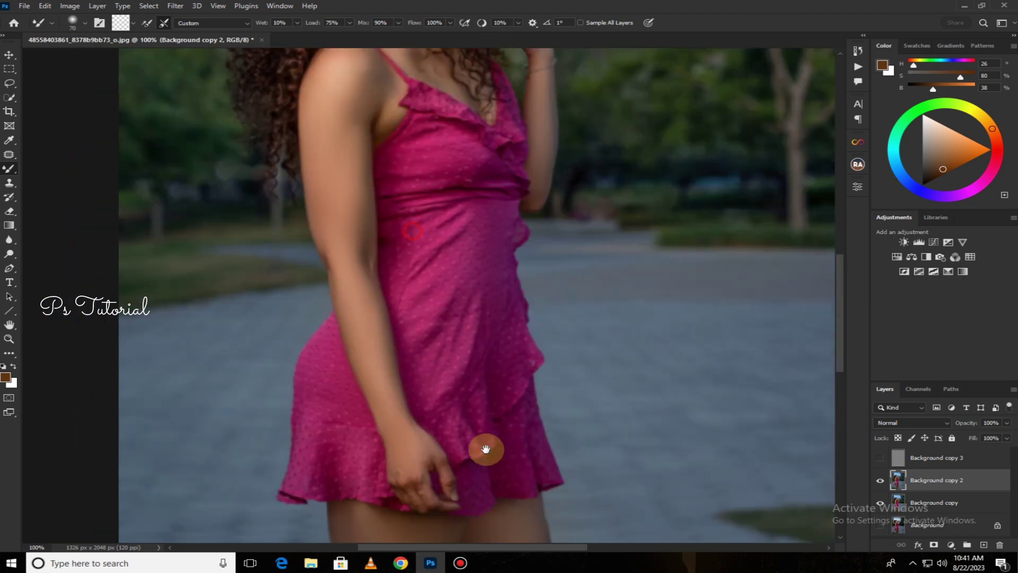
key(ctrl+minus)
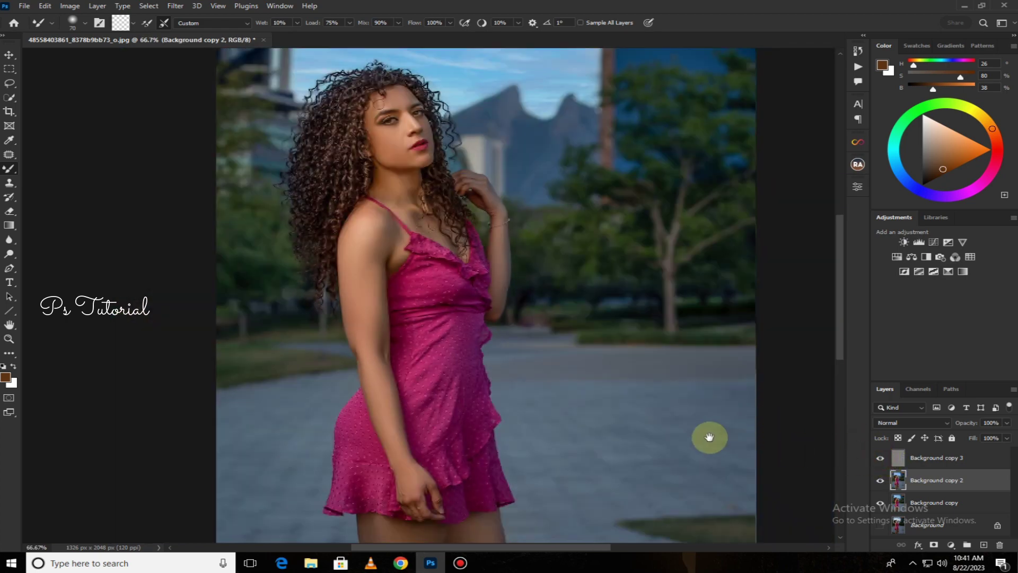
Merge all visible layers and duplicate the merged layer
drag(712, 436, 721, 353)
key(ctrl+minus)
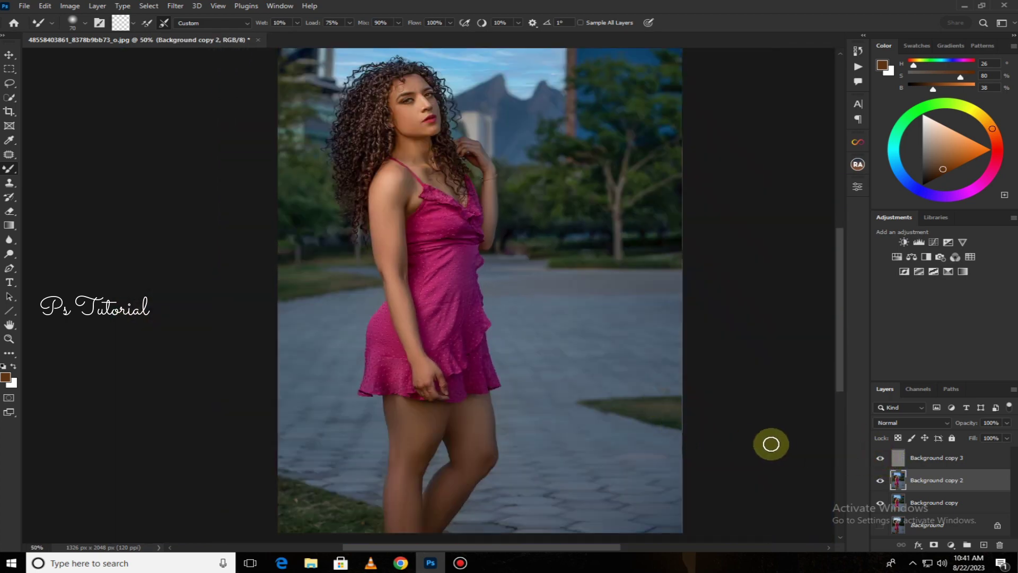
right_click(941, 480)
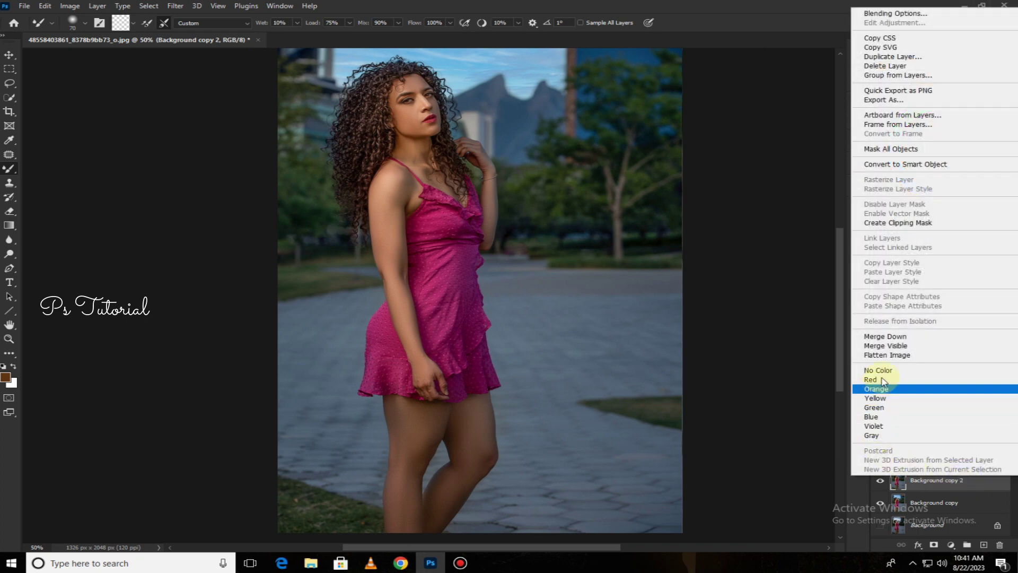
click(891, 345)
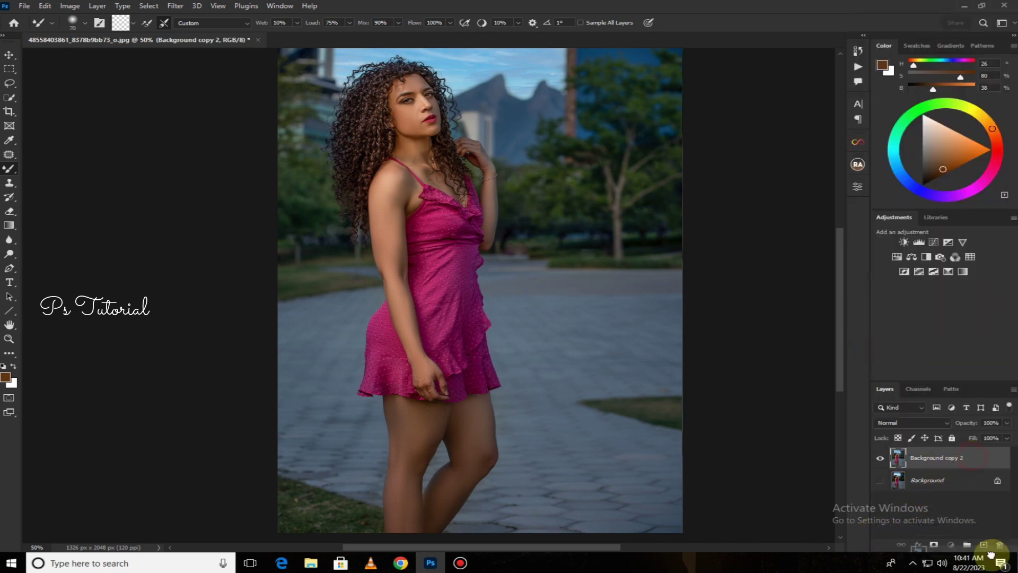
drag(971, 459, 984, 544)
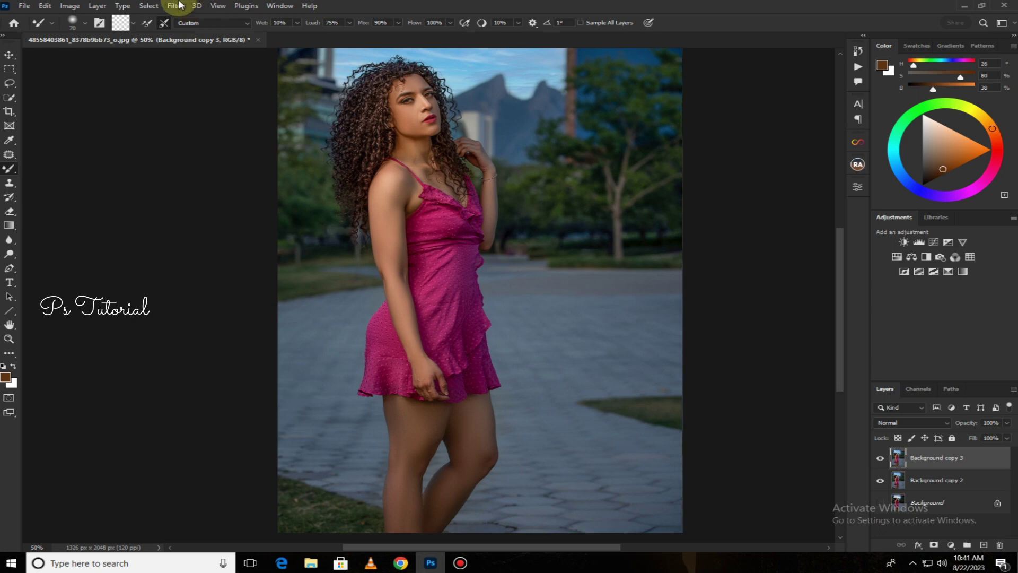
Apply a Camera Raw grade: lifted shadows, orange Luminance +22, green Saturation +100 and Luminance +76
click(179, 5)
click(204, 91)
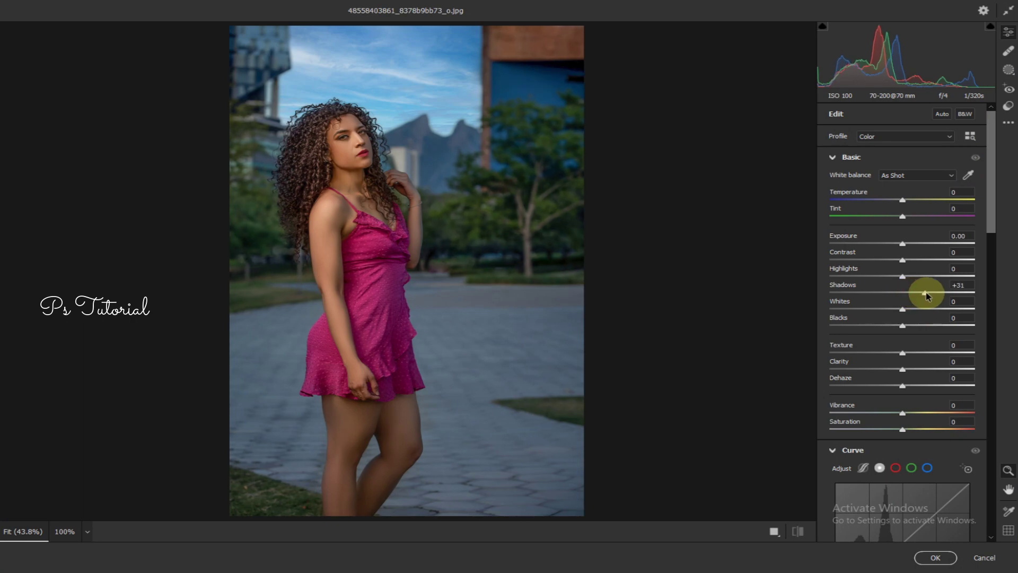
scroll(902, 324, down, 1)
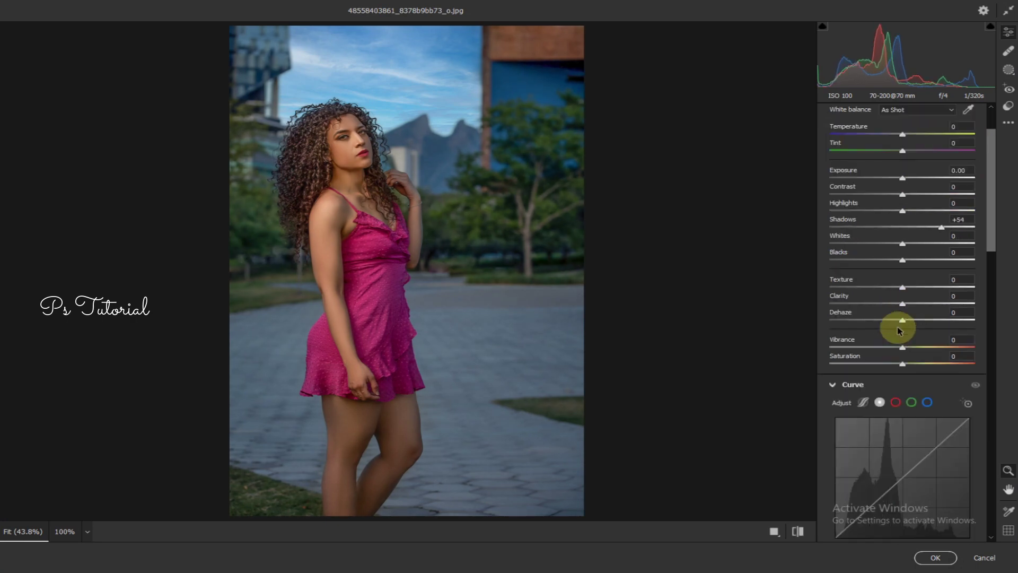
scroll(899, 345, down, 3)
scroll(883, 379, down, 1)
scroll(896, 474, down, 1)
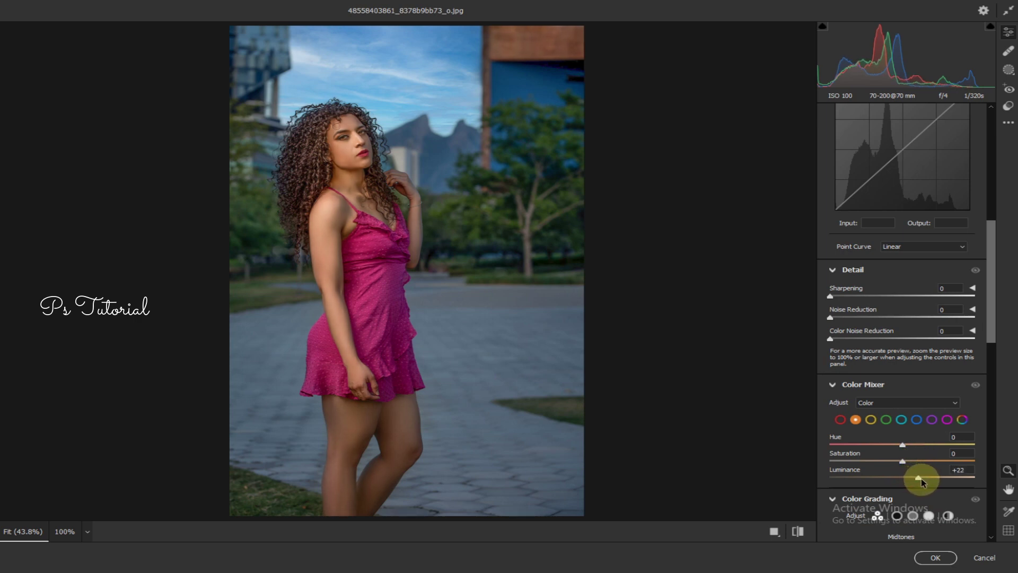
click(899, 429)
click(886, 419)
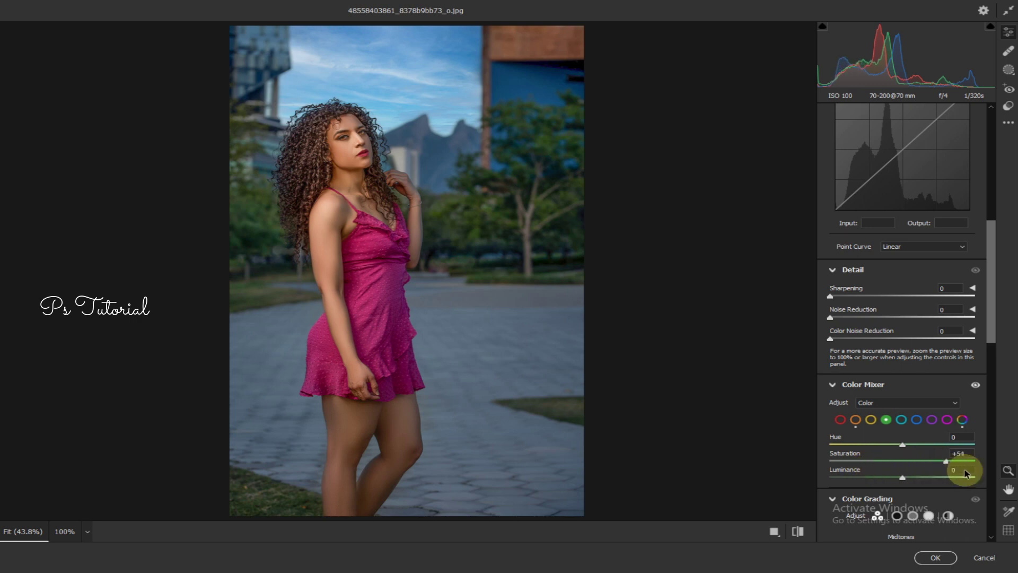
drag(952, 472, 1000, 472)
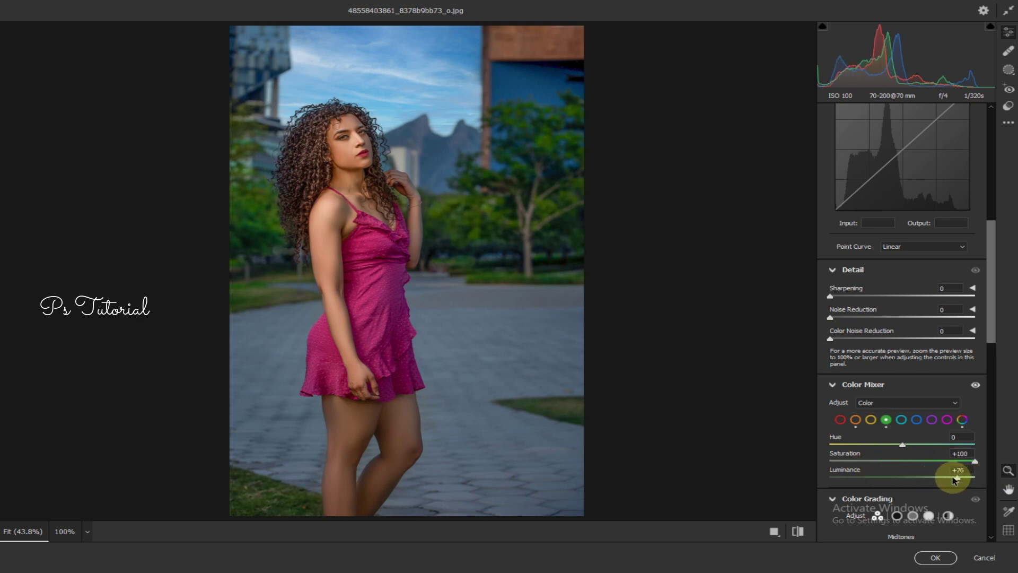
click(936, 557)
Merge all visible layers again and duplicate the result
right_click(964, 461)
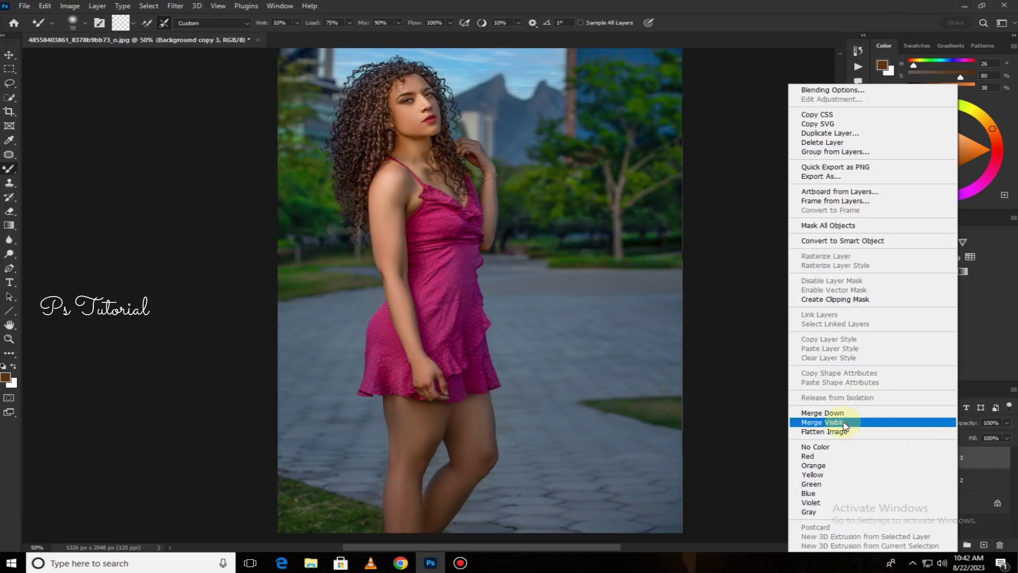
click(843, 425)
drag(965, 460, 983, 545)
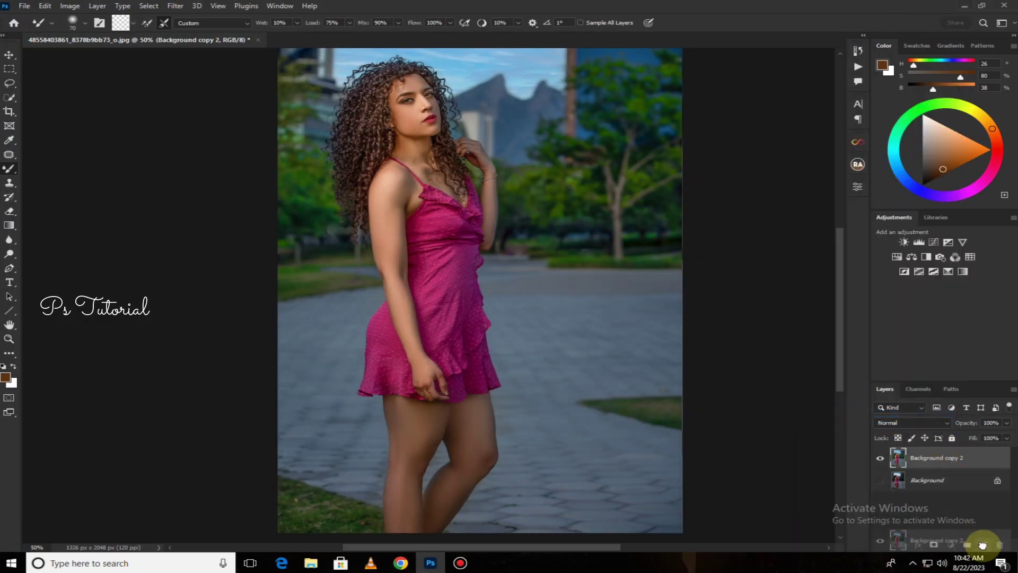
key(ctrl+j)
Raise blue Saturation to +60 in the Camera Raw Color Mixer on the new copy
click(175, 6)
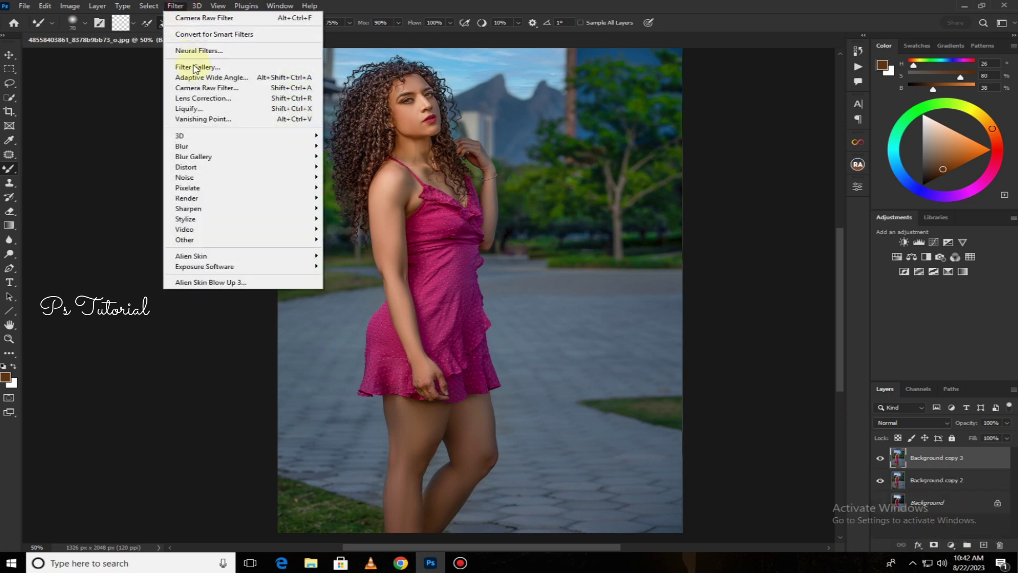
click(201, 88)
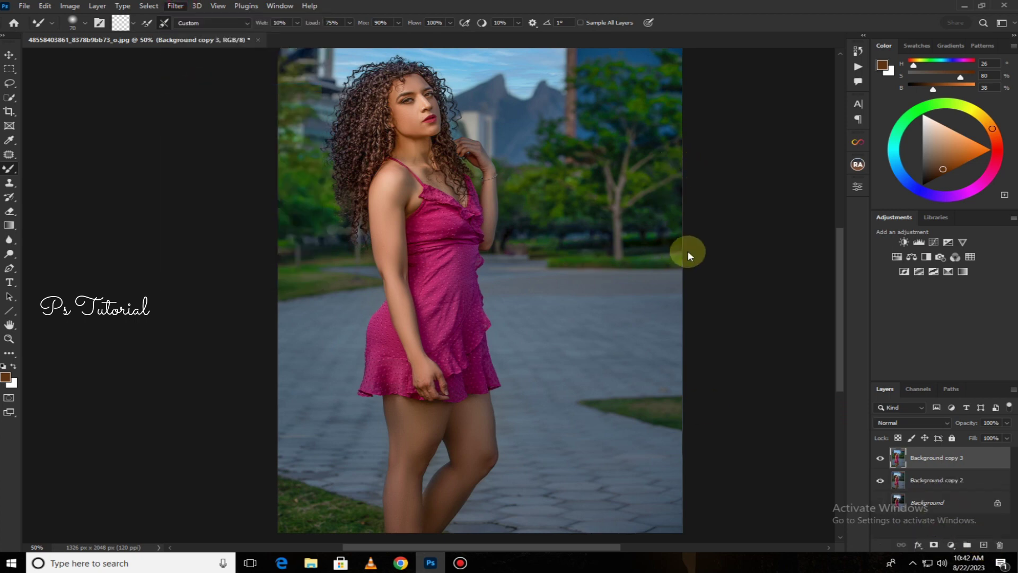
scroll(907, 287, down, 5)
scroll(915, 308, down, 3)
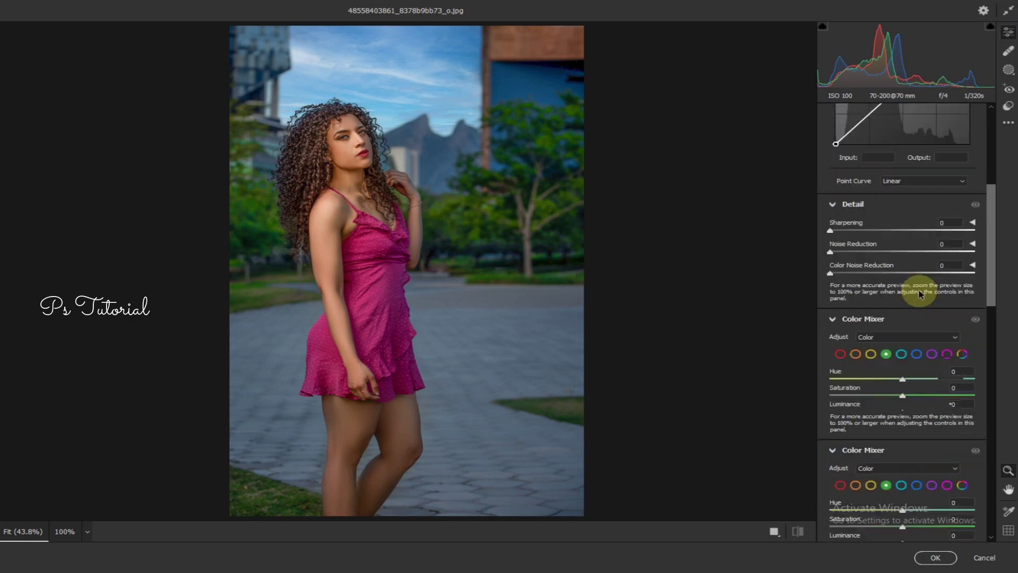
scroll(920, 294, down, 2)
click(918, 291)
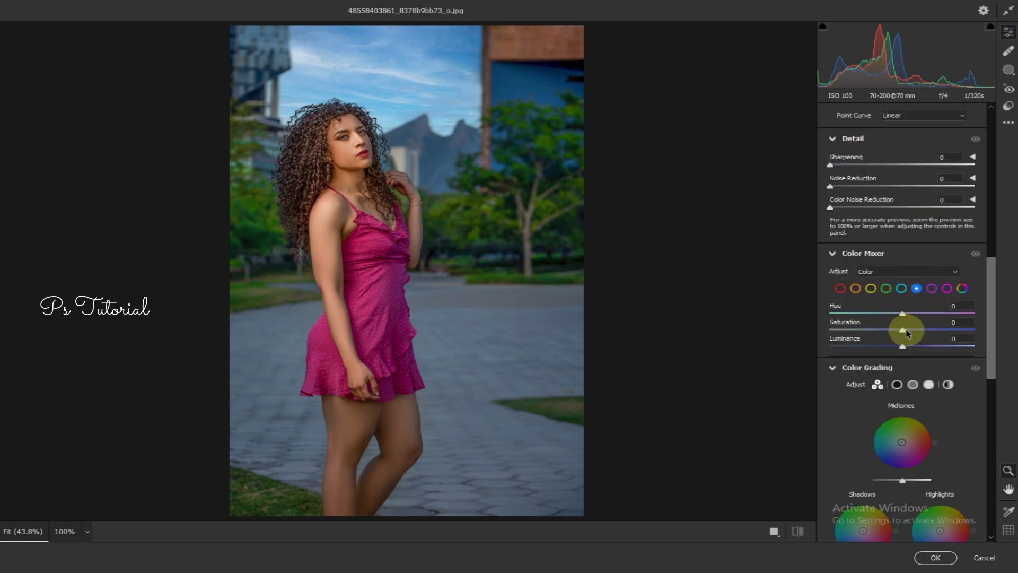
drag(907, 333, 941, 341)
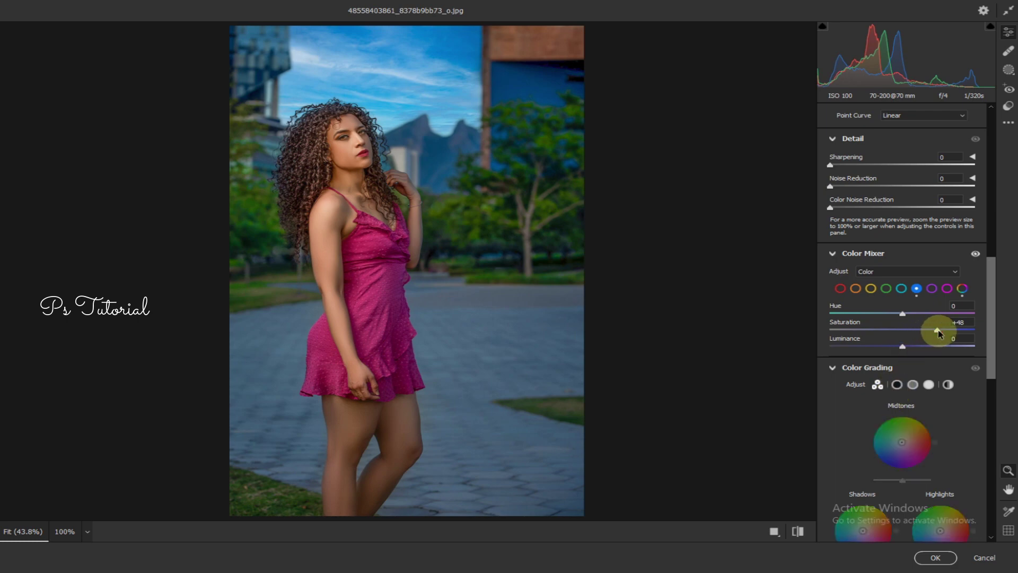
drag(948, 333, 949, 333)
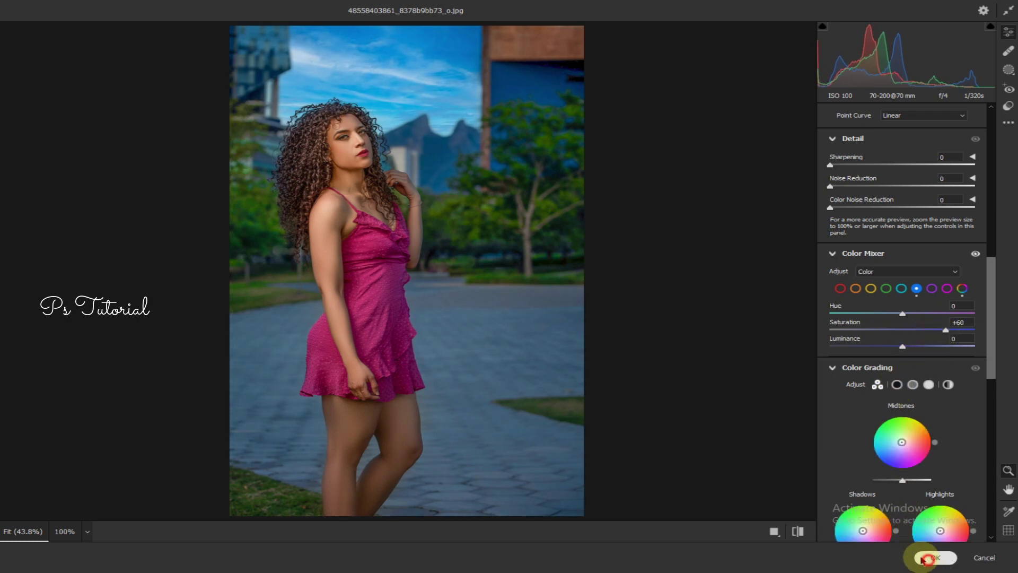
click(929, 558)
Add a white layer mask and select the standard Brush for mask painting
click(933, 546)
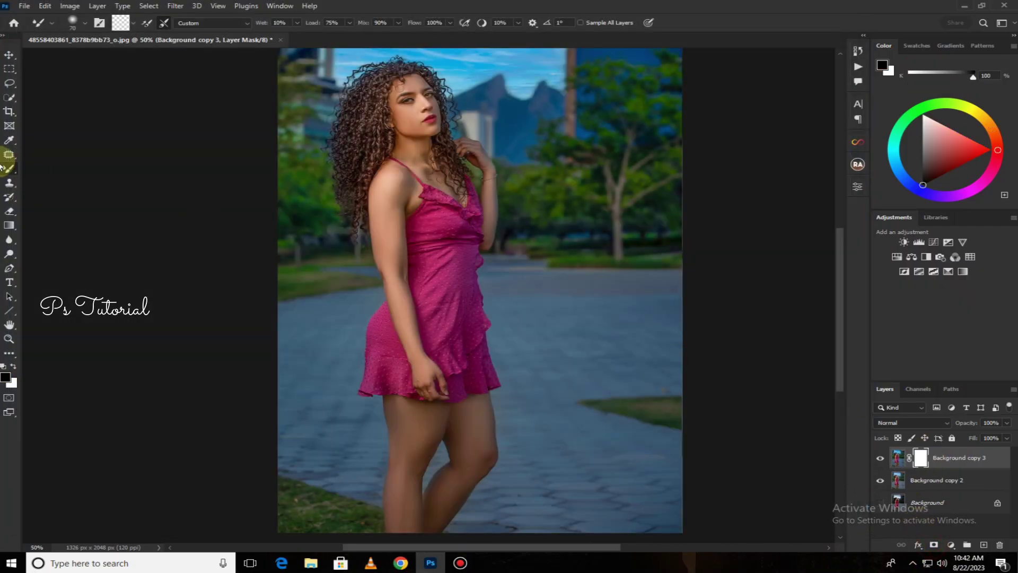
right_click(10, 169)
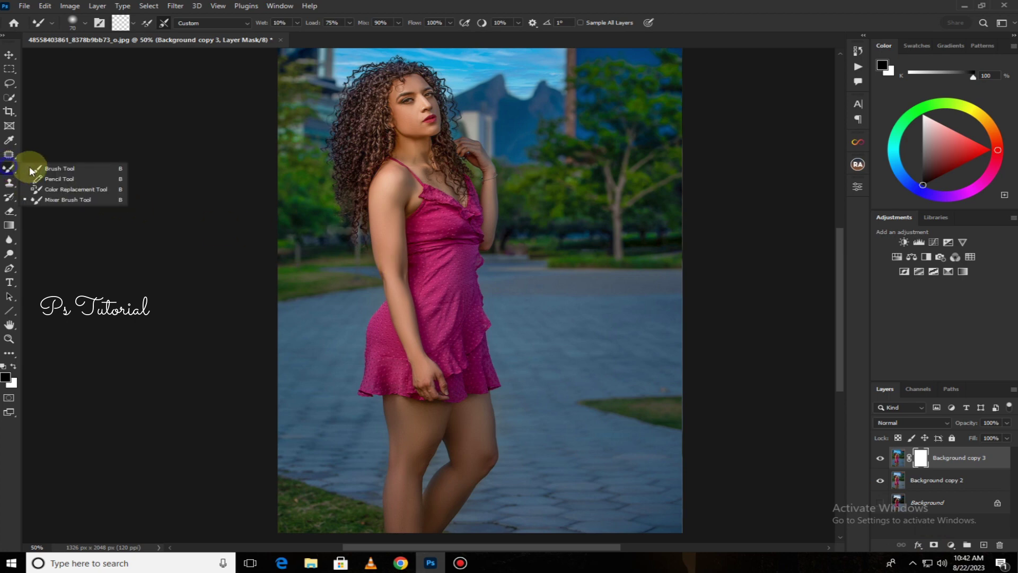
click(64, 168)
drag(327, 292, 306, 248)
key(ctrl+minus)
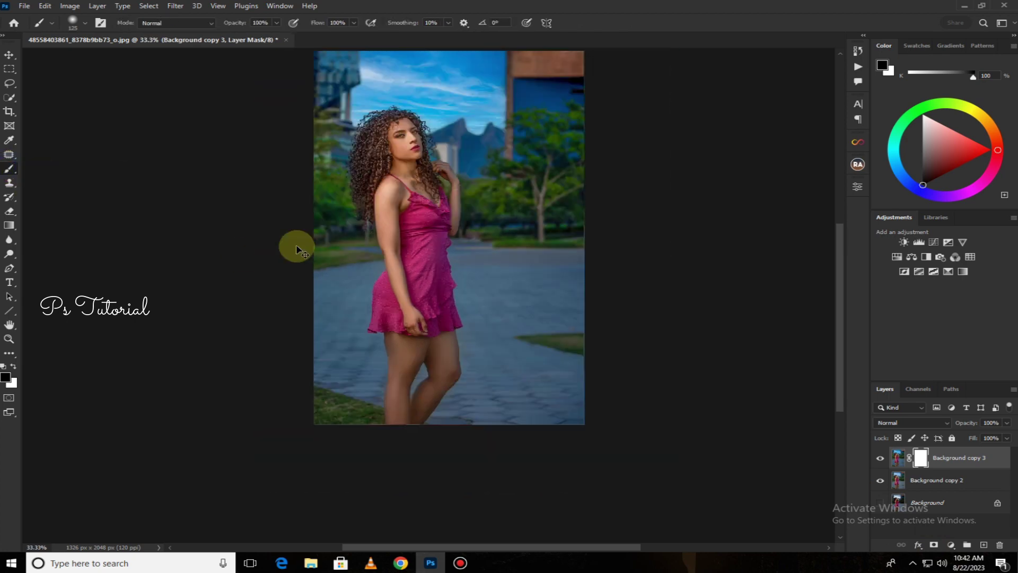
key(ctrl+minus)
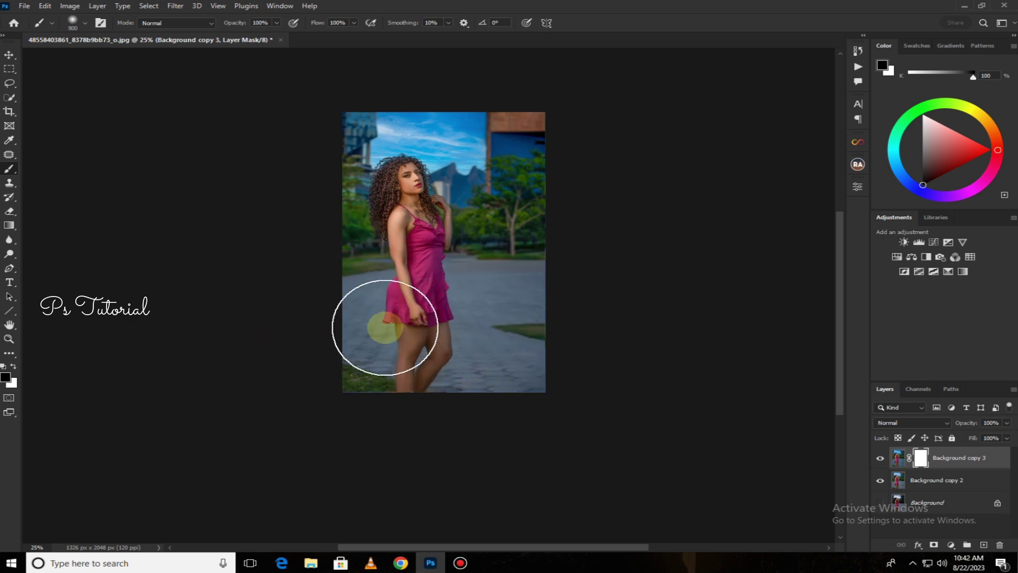
Paint the mask to hide the effect on the lower body and top-left, and reveal the smoothing on neck and hand
mouse_move(385, 327)
mouse_down()
mouse_move(432, 363)
mouse_move(411, 371)
mouse_up()
key(ctrl+plus)
key(ctrl+plus)
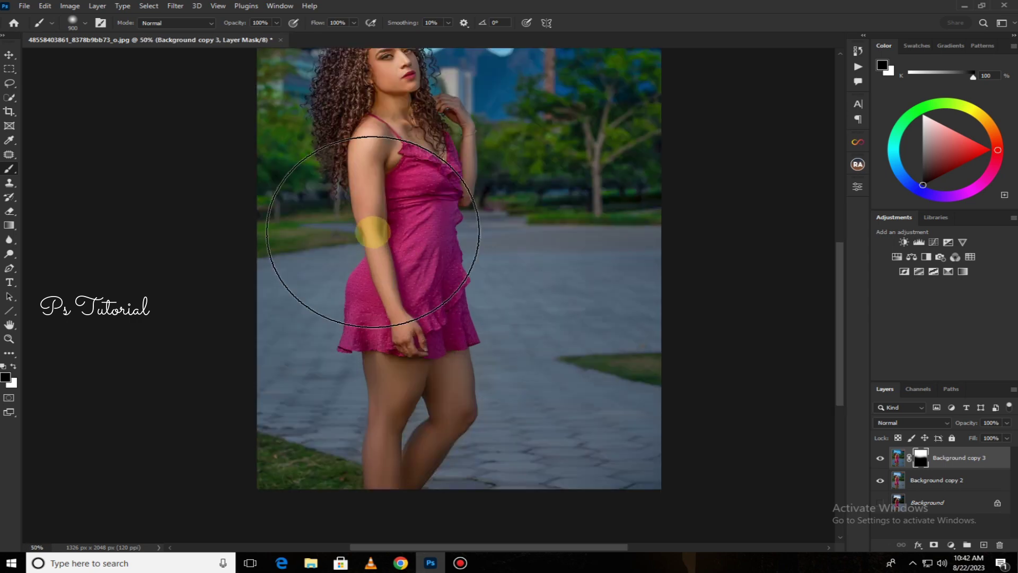
scroll(373, 231, up, 3)
scroll(424, 471, left, 2)
key(bracketleft)
key(bracketleft)
key(bracketleft)
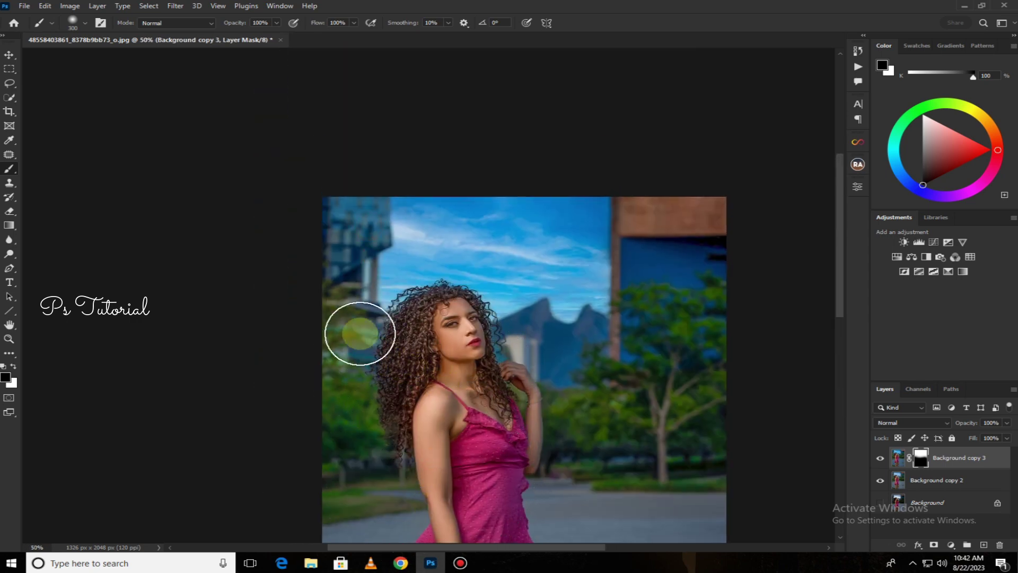
key(bracketleft)
key(bracketleft)
key(bracketleft)
mouse_move(333, 192)
mouse_down()
mouse_move(343, 226)
mouse_move(325, 271)
mouse_move(348, 327)
mouse_up()
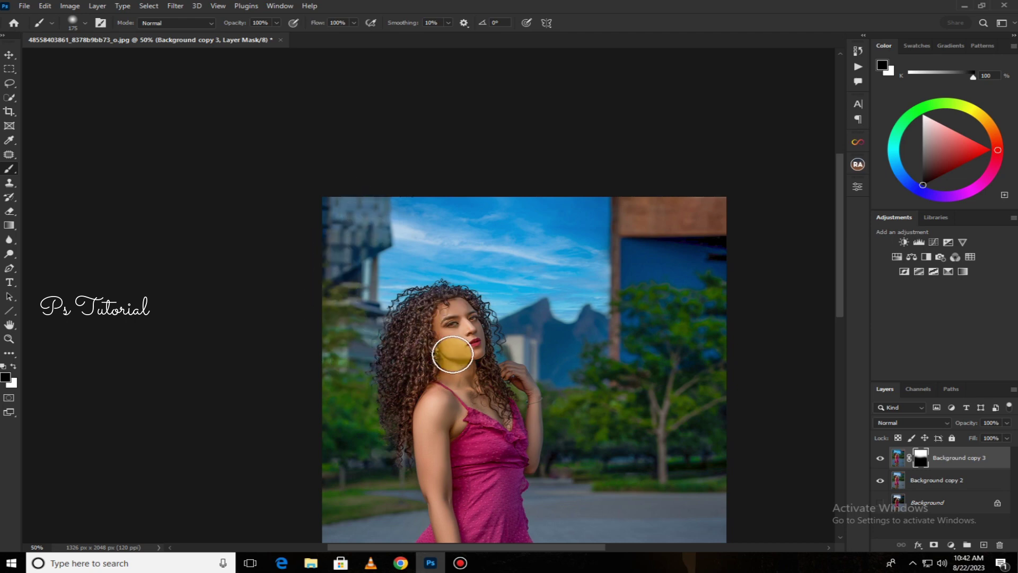
mouse_move(452, 354)
mouse_down()
mouse_move(477, 380)
mouse_move(501, 363)
mouse_move(598, 364)
mouse_move(589, 339)
mouse_move(574, 479)
mouse_move(661, 447)
mouse_move(668, 454)
mouse_move(727, 370)
mouse_move(653, 330)
mouse_move(722, 377)
mouse_move(695, 472)
mouse_up()
scroll(638, 387, down, 4)
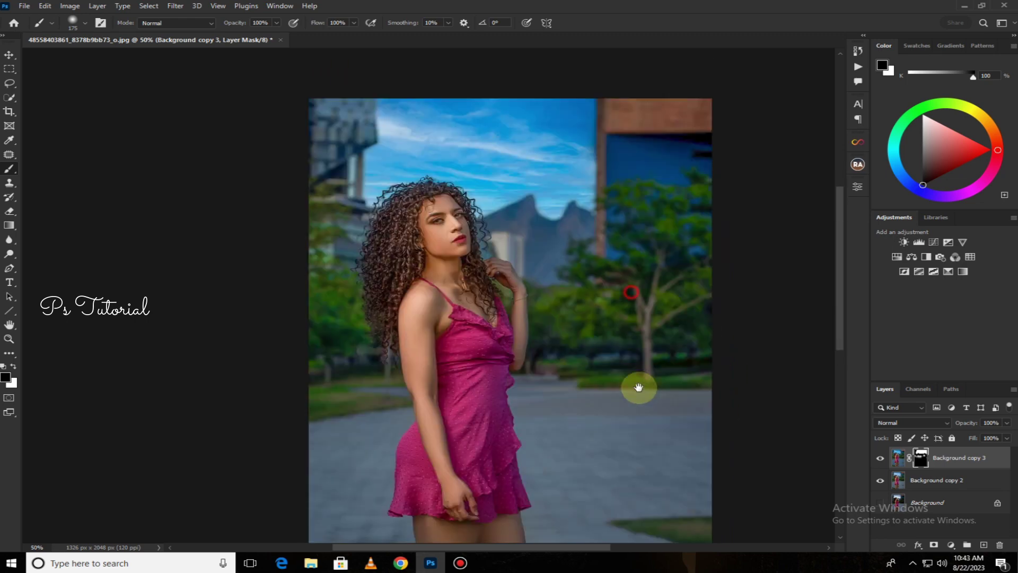
scroll(638, 387, down, 2)
scroll(572, 380, up, 3)
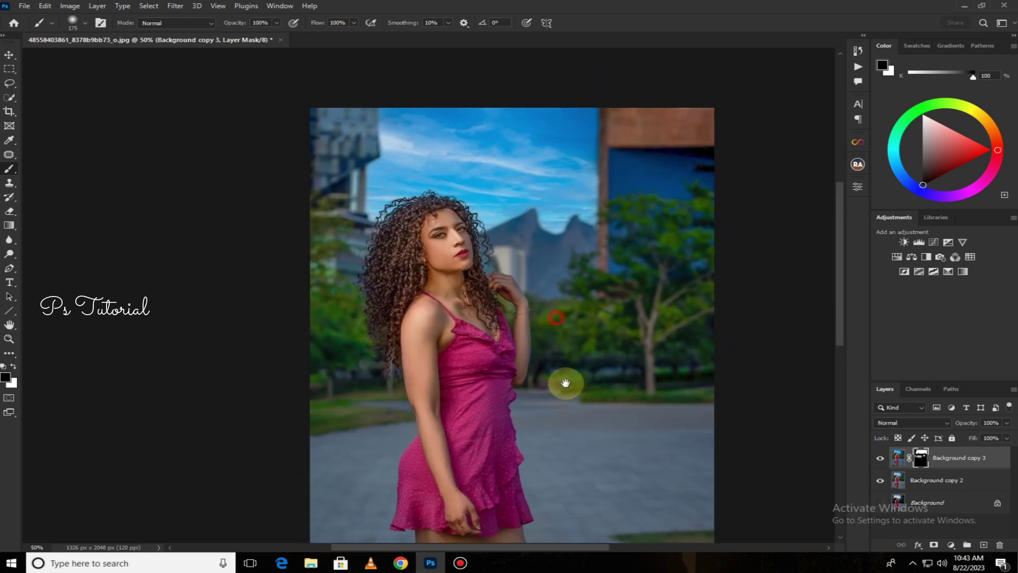
Merge the layer down into Background copy 2 and duplicate it as Background copy 3
right_click(973, 457)
click(876, 416)
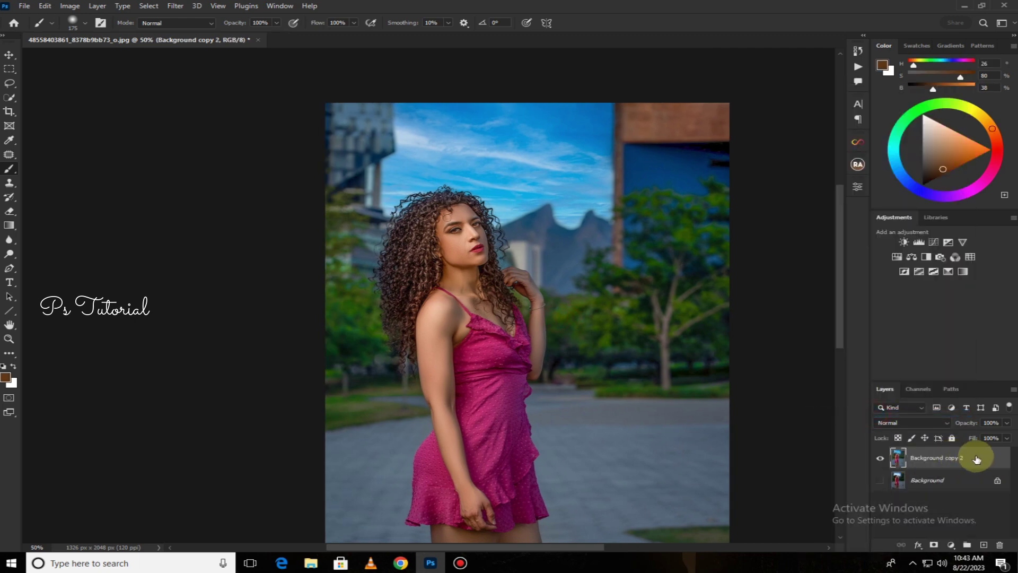
drag(977, 459, 983, 545)
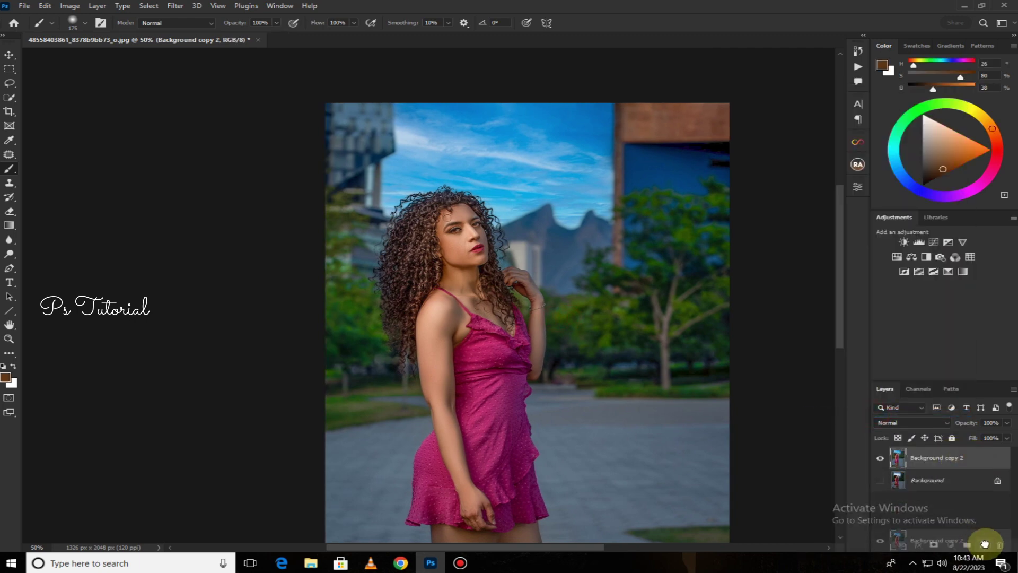
In Camera Raw, set Magenta Saturation to +100 and raise its Luminance for the dress
click(176, 6)
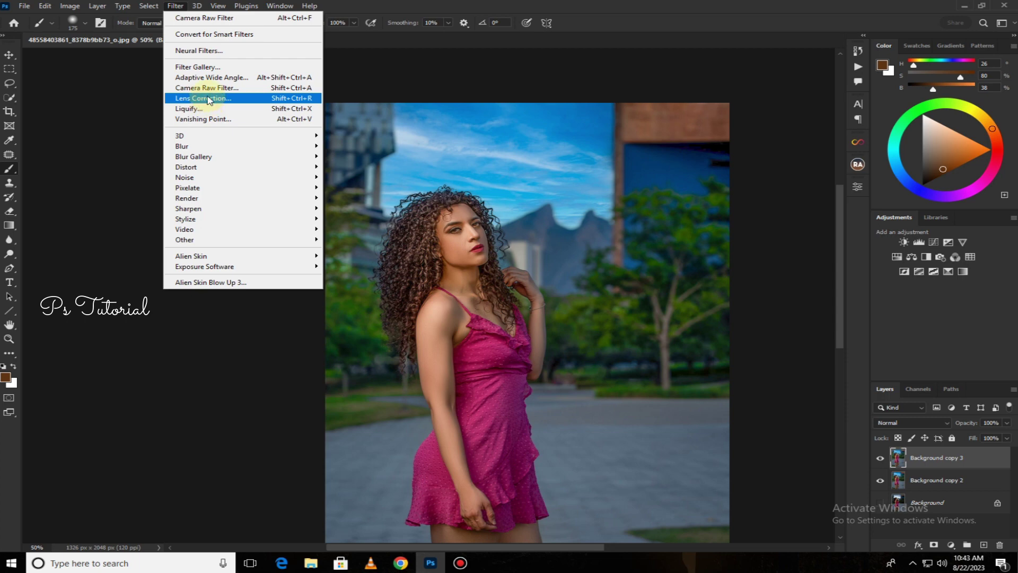
click(207, 88)
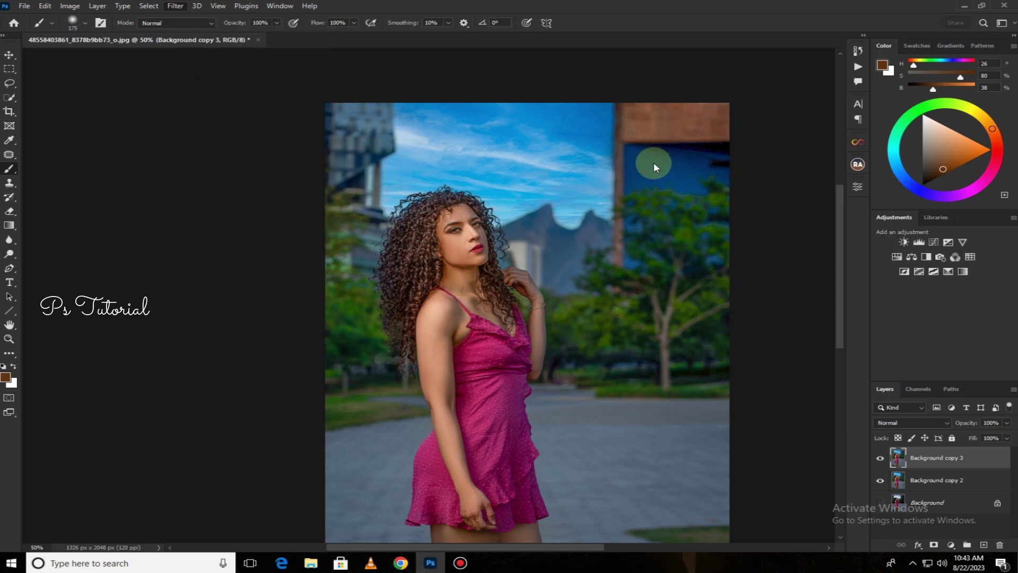
scroll(904, 404, down, 5)
scroll(900, 455, down, 5)
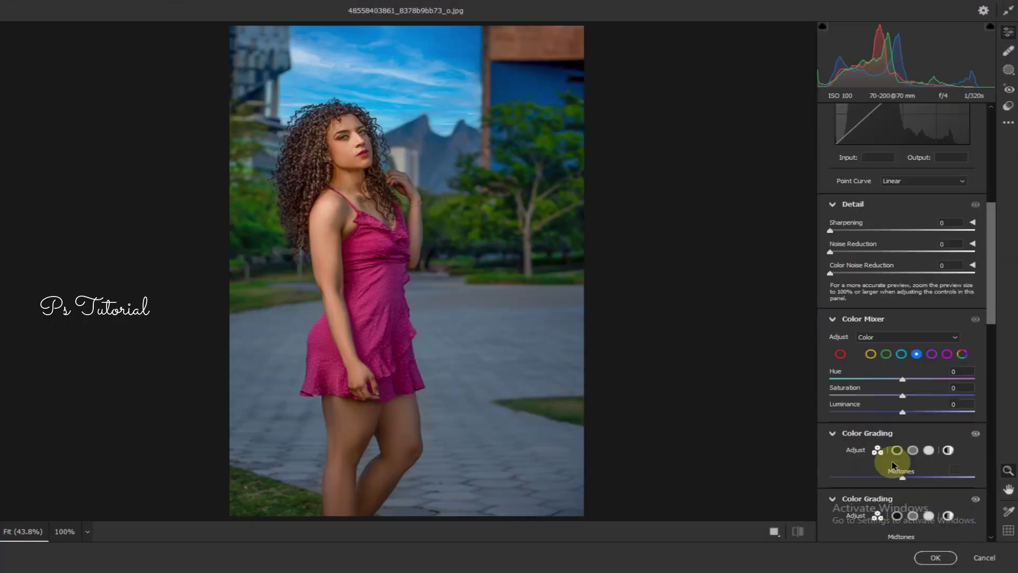
click(947, 354)
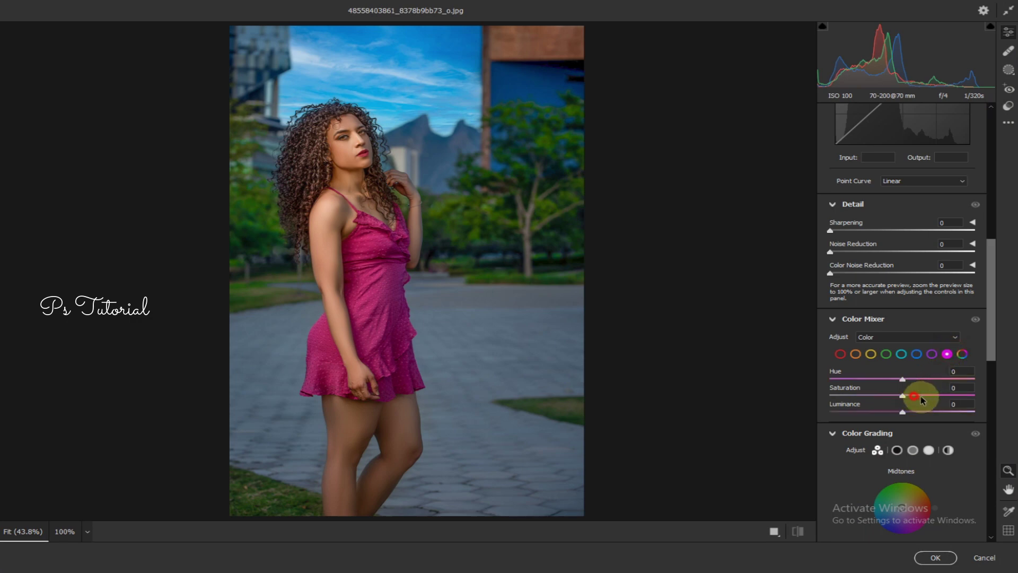
drag(914, 395, 983, 398)
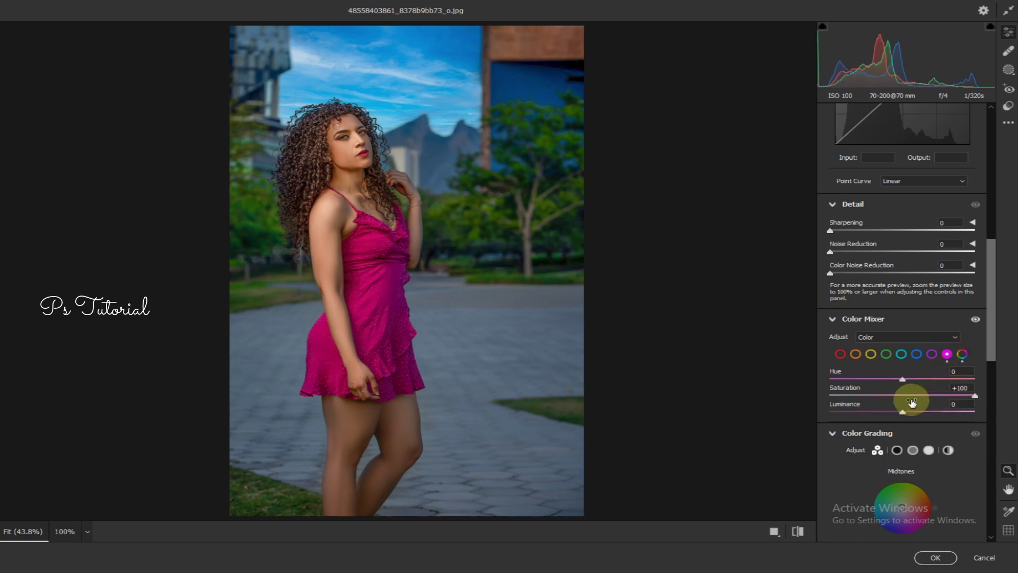
mouse_move(907, 414)
mouse_down()
mouse_move(931, 413)
mouse_move(866, 414)
mouse_move(930, 418)
mouse_move(878, 418)
mouse_move(919, 414)
mouse_up()
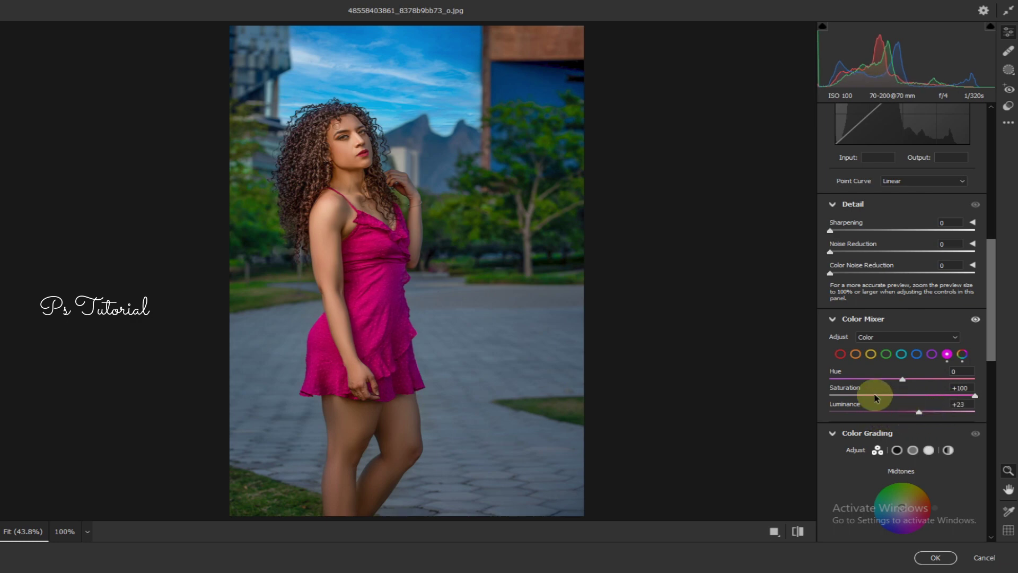
Boost green Saturation to +68 for the foliage and apply the Camera Raw grade
click(856, 354)
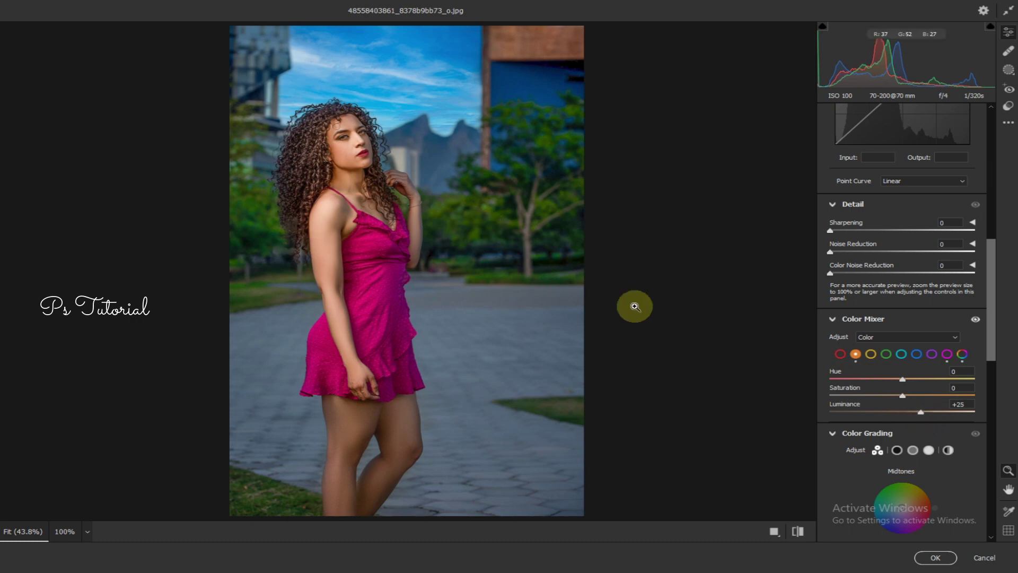
click(886, 358)
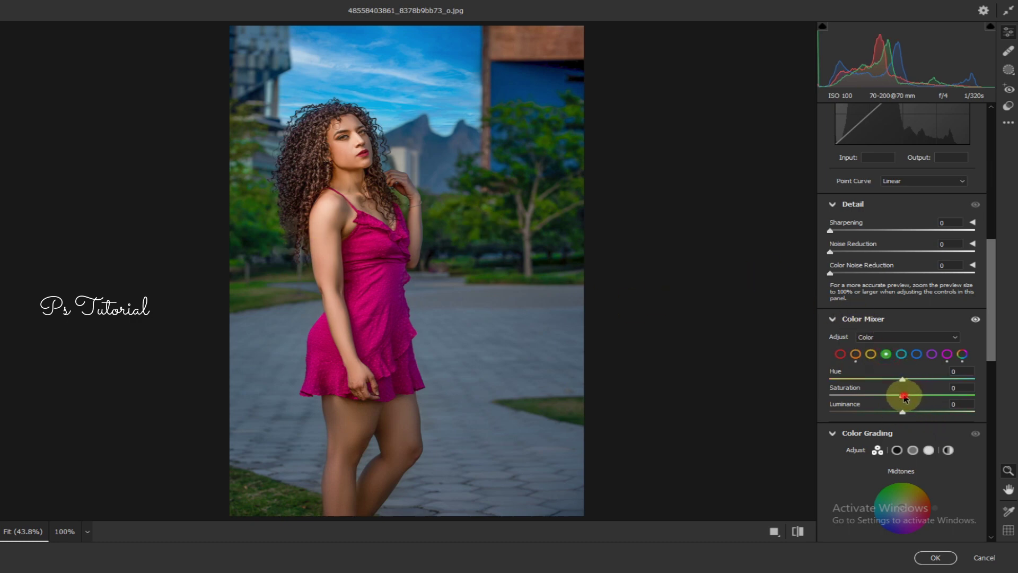
mouse_move(938, 399)
mouse_down()
mouse_move(969, 402)
mouse_move(919, 412)
mouse_up()
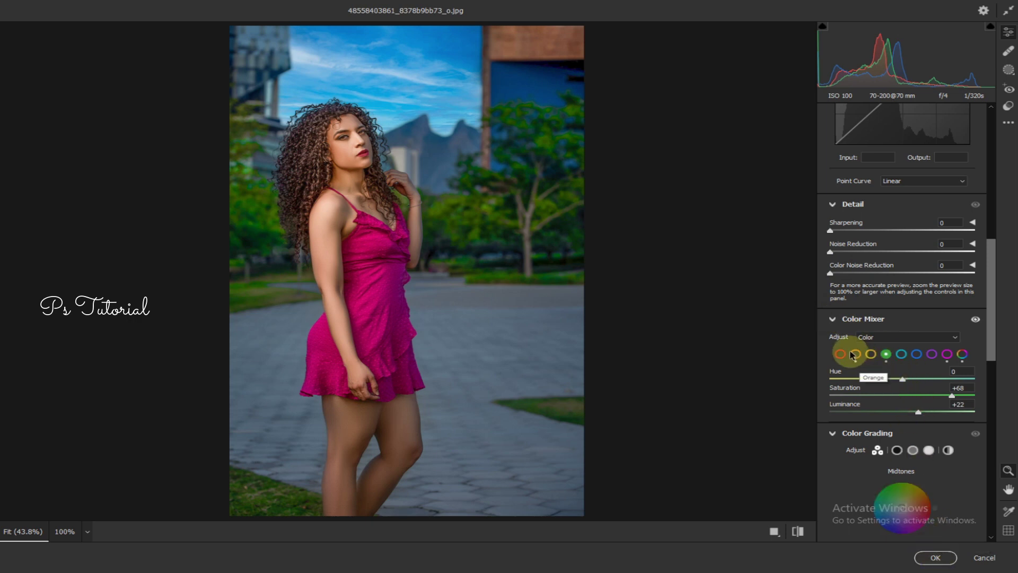
click(934, 558)
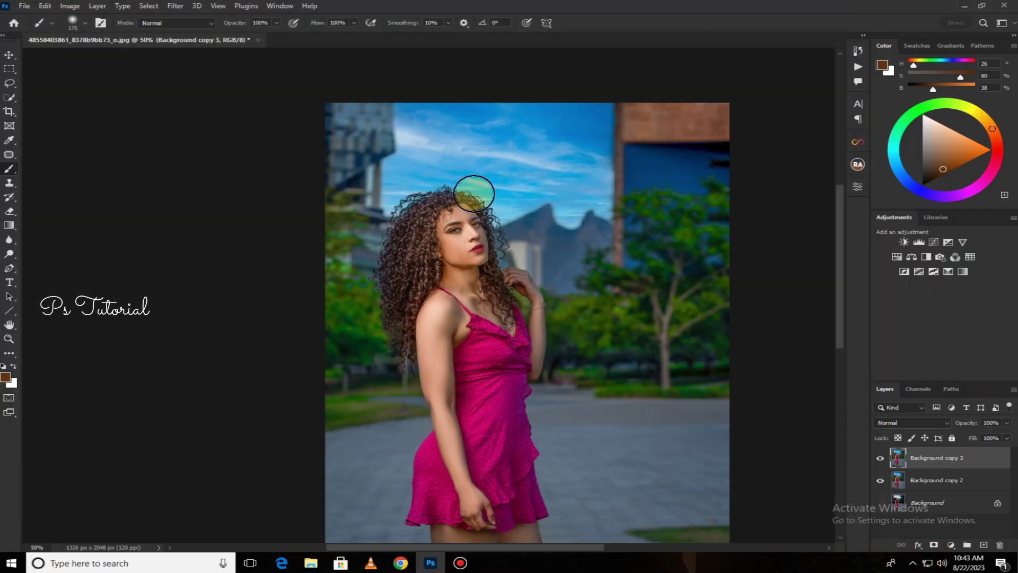
Merge Background copy 3 into copy 2, duplicate it, and open Camera Raw on the copy
drag(481, 234, 451, 223)
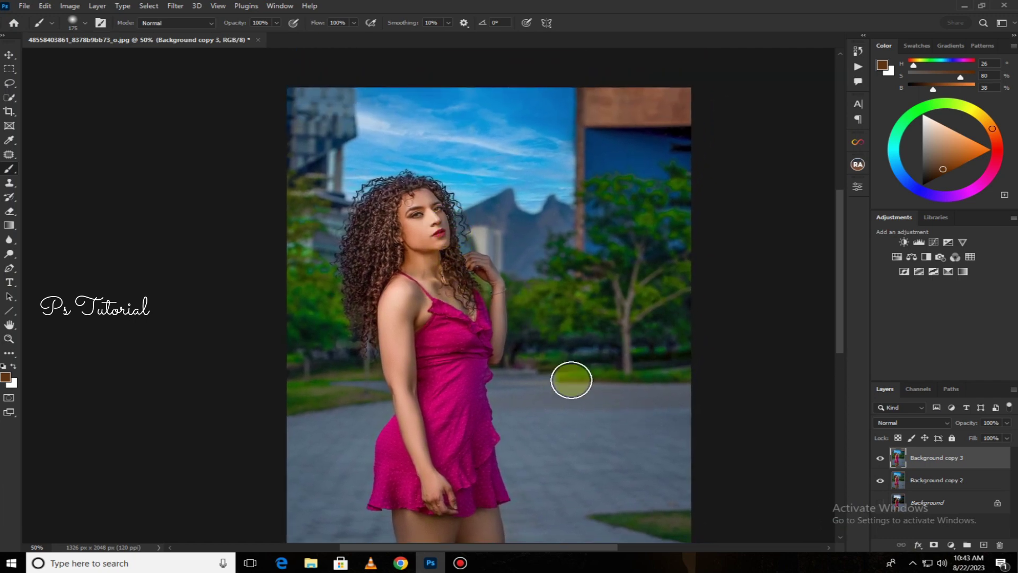
right_click(953, 463)
click(875, 421)
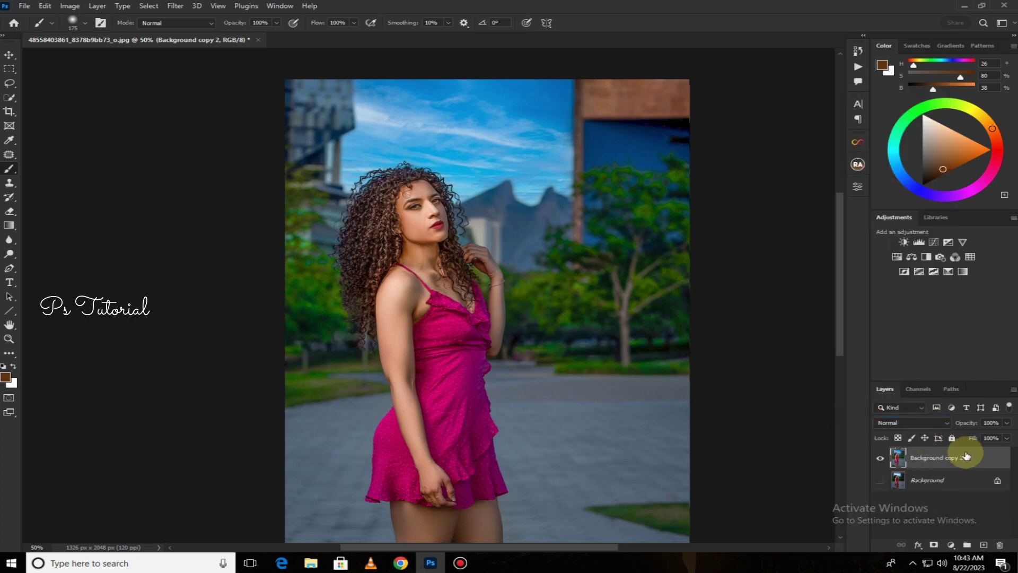
drag(967, 457, 984, 545)
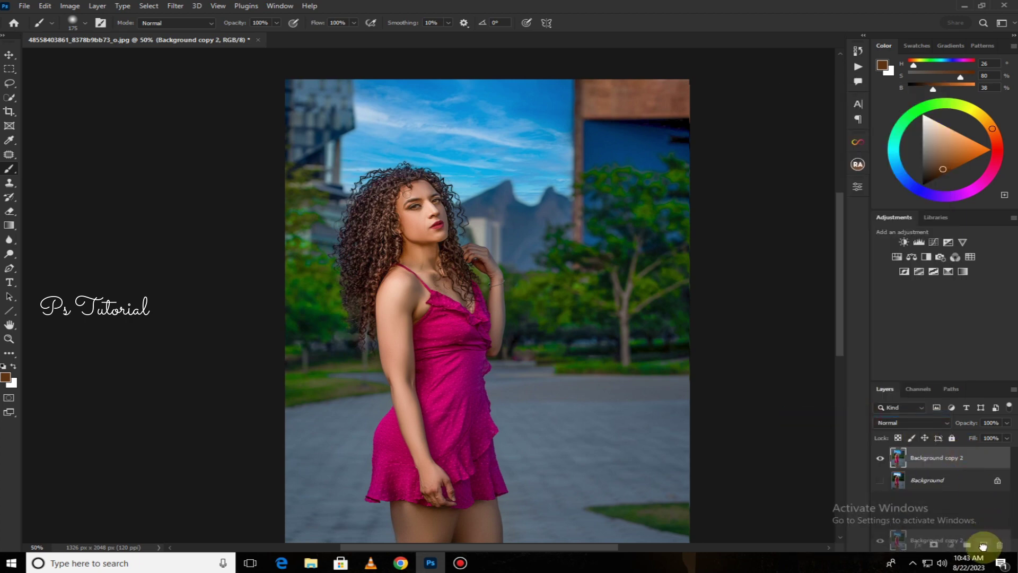
click(175, 6)
click(191, 87)
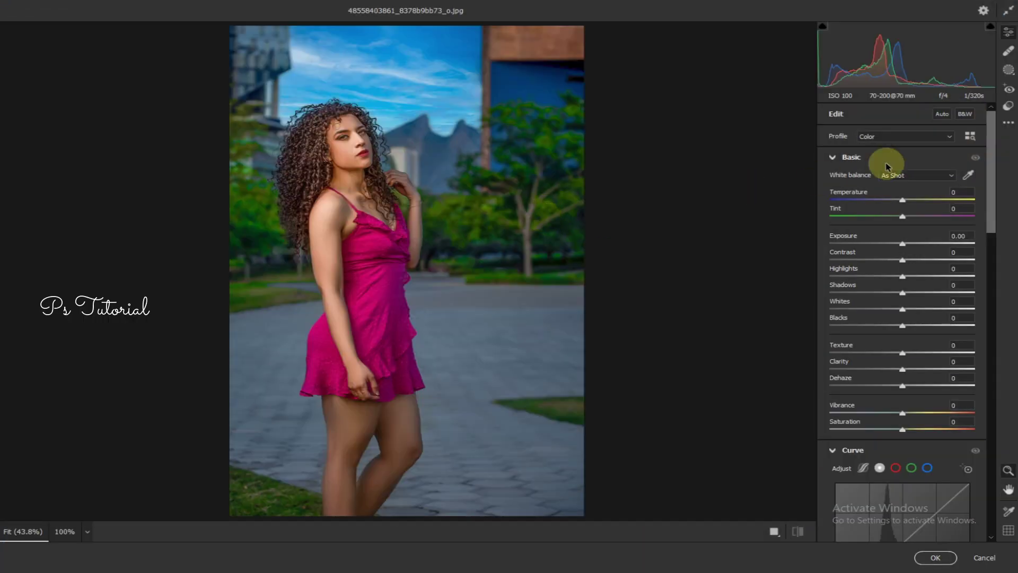
Add a radial gradient mask over the upper-right tree and building with Whites +100
click(1009, 69)
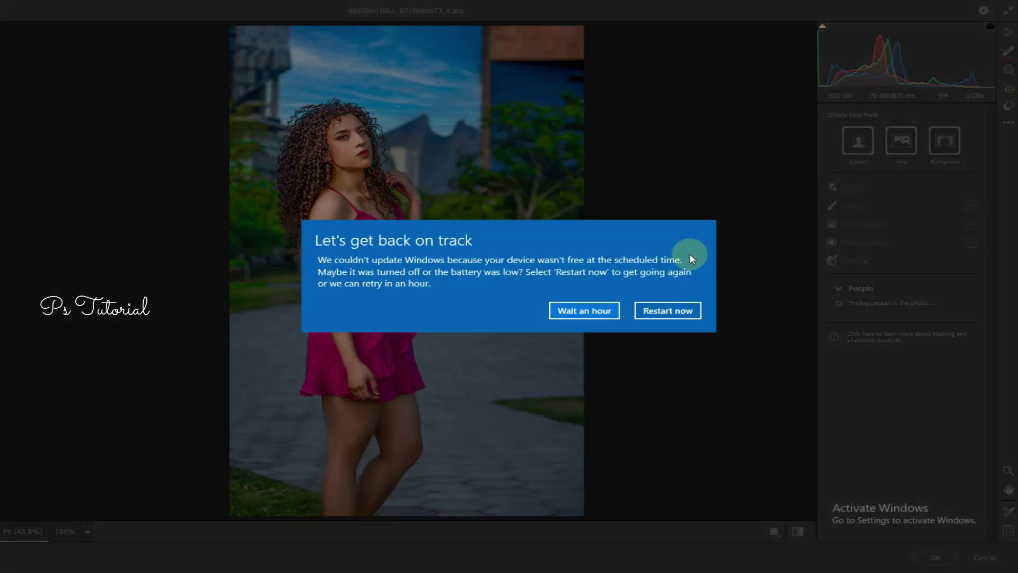
click(598, 310)
click(867, 243)
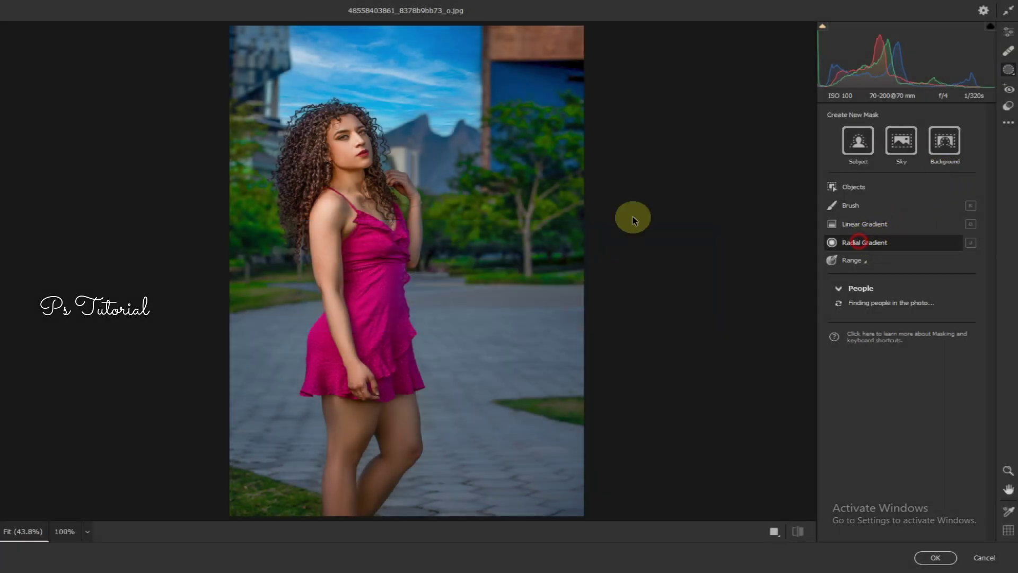
drag(529, 44, 604, 179)
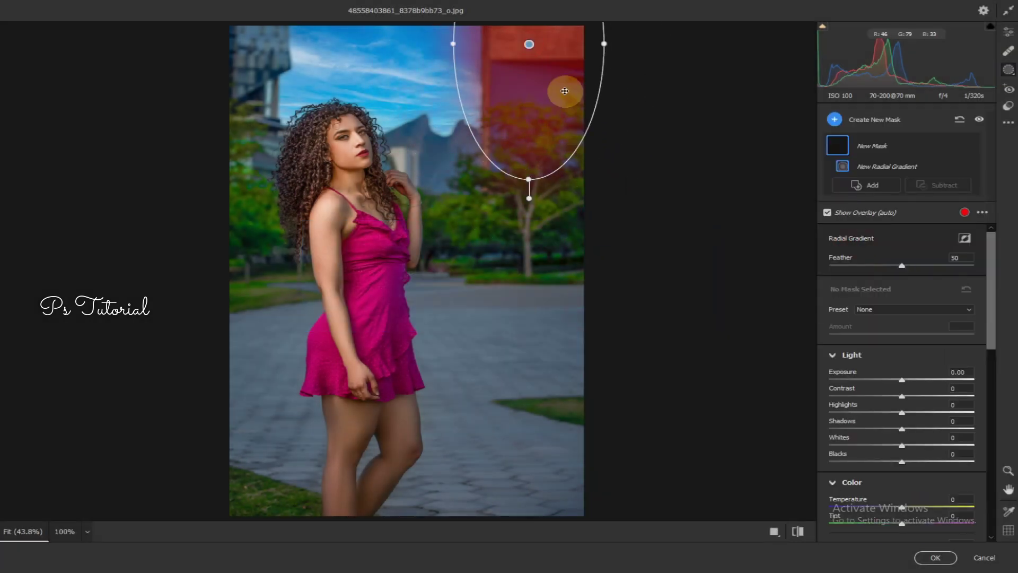
drag(531, 40, 544, 145)
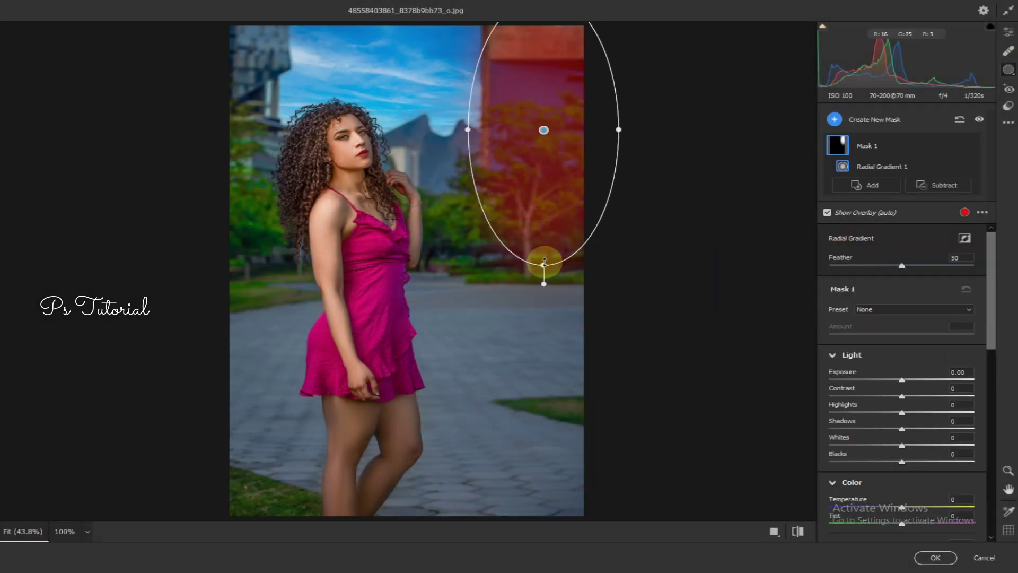
drag(546, 267, 546, 290)
drag(619, 130, 627, 130)
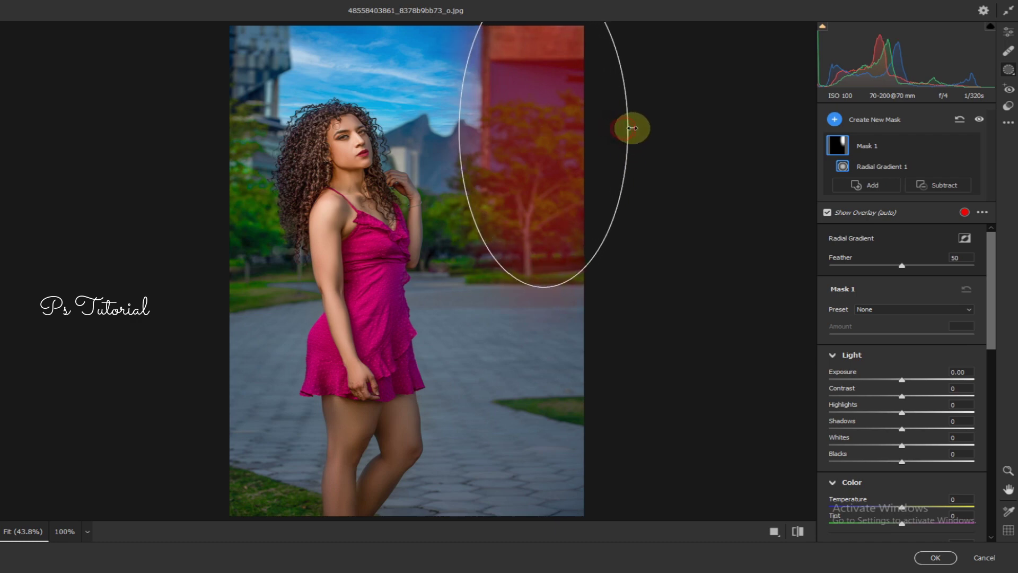
drag(545, 130, 550, 132)
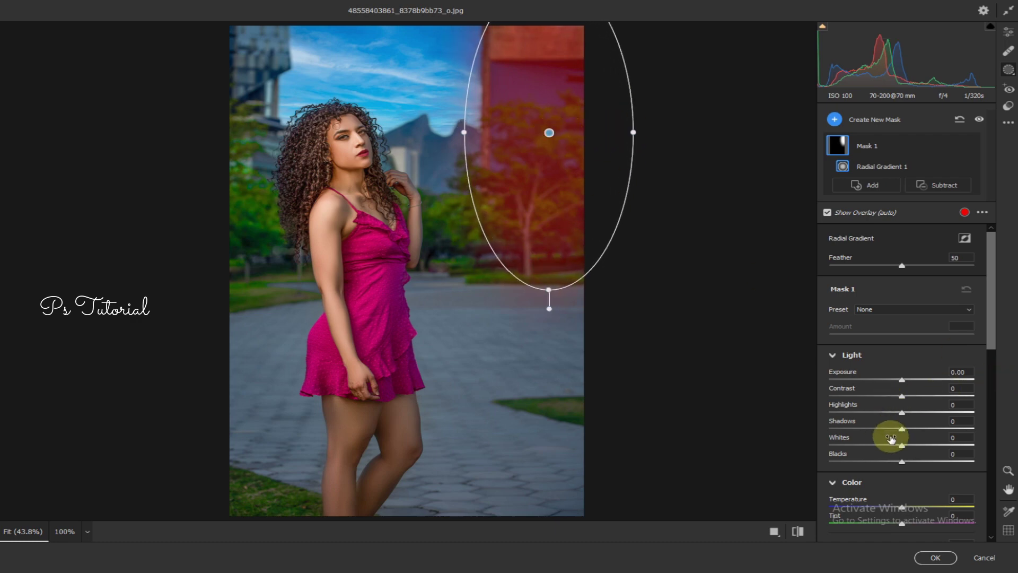
drag(901, 444, 997, 442)
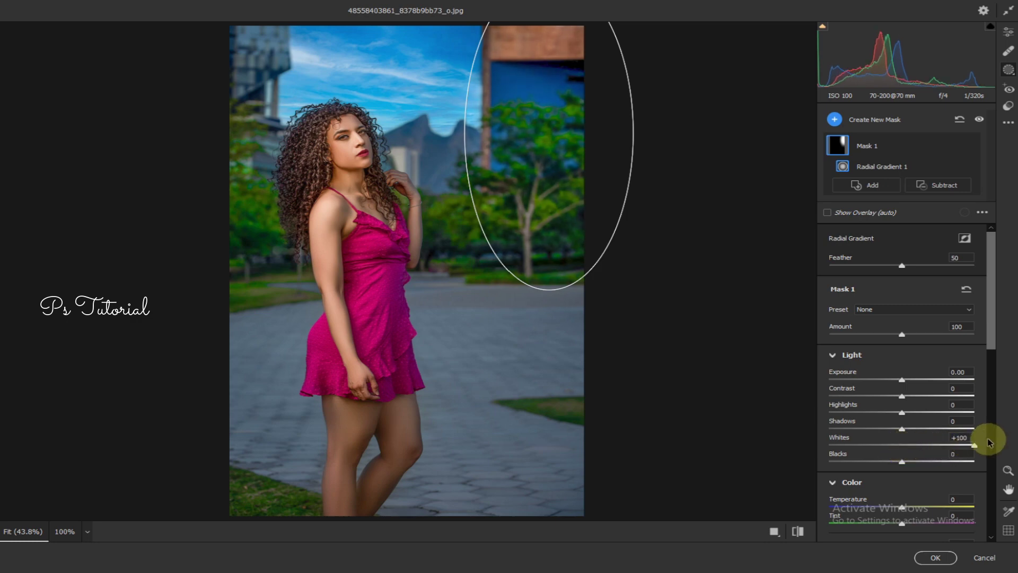
Add a second, taller radial gradient at the top-left and apply the Camera Raw edits
click(872, 185)
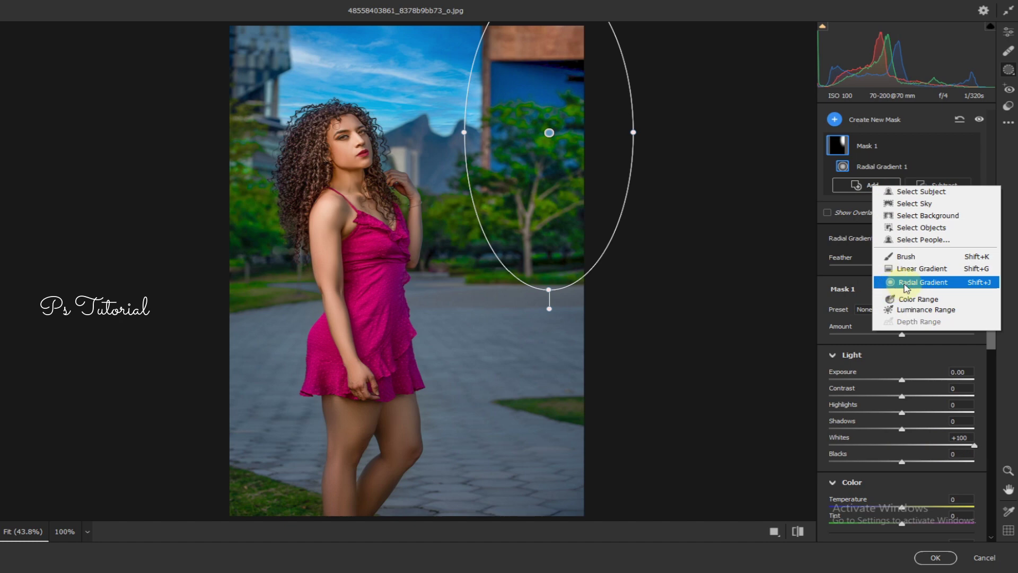
click(905, 286)
drag(238, 38, 268, 87)
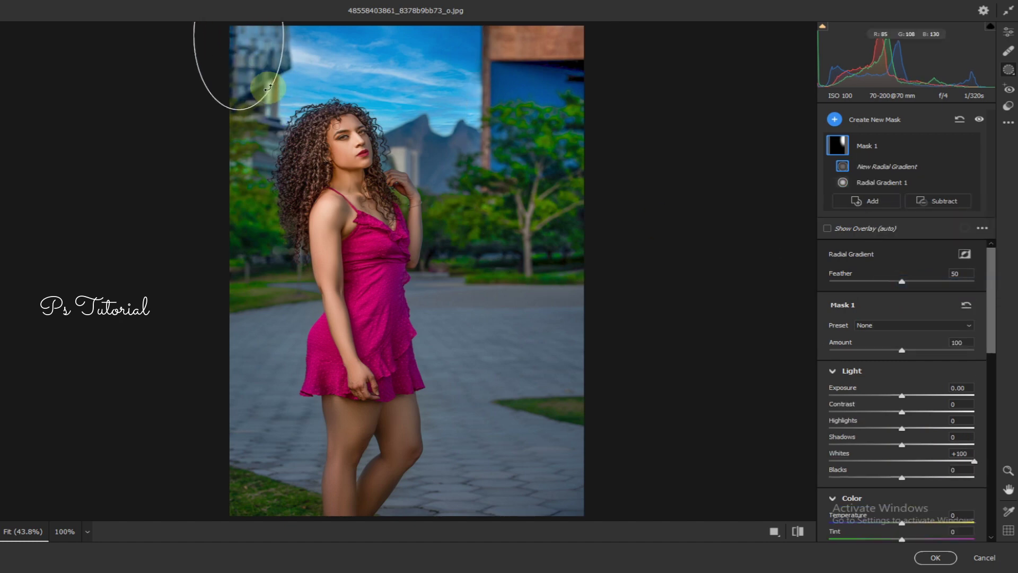
mouse_move(239, 110)
mouse_down()
mouse_move(242, 160)
mouse_move(260, 186)
mouse_move(263, 137)
mouse_up()
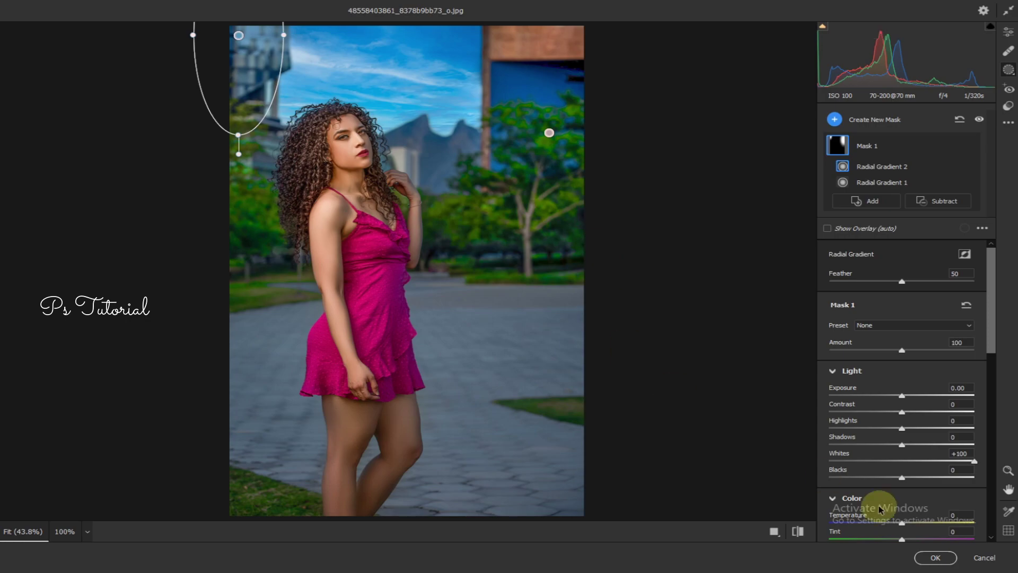
click(934, 557)
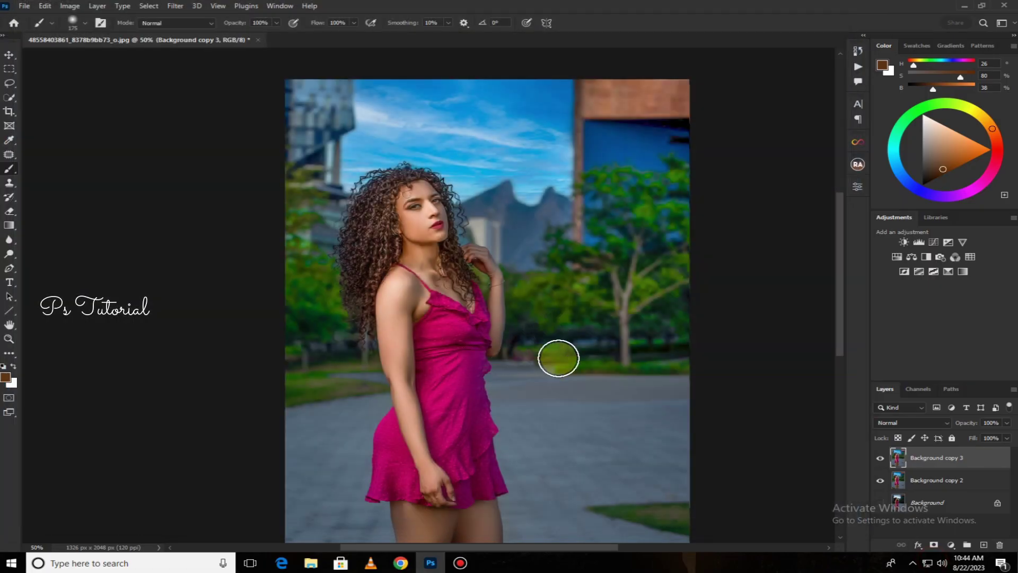
Duplicate the top layer as a new copy and open the Camera Raw Filter on it
mouse_move(570, 371)
mouse_down()
mouse_move(572, 256)
mouse_move(573, 290)
mouse_up()
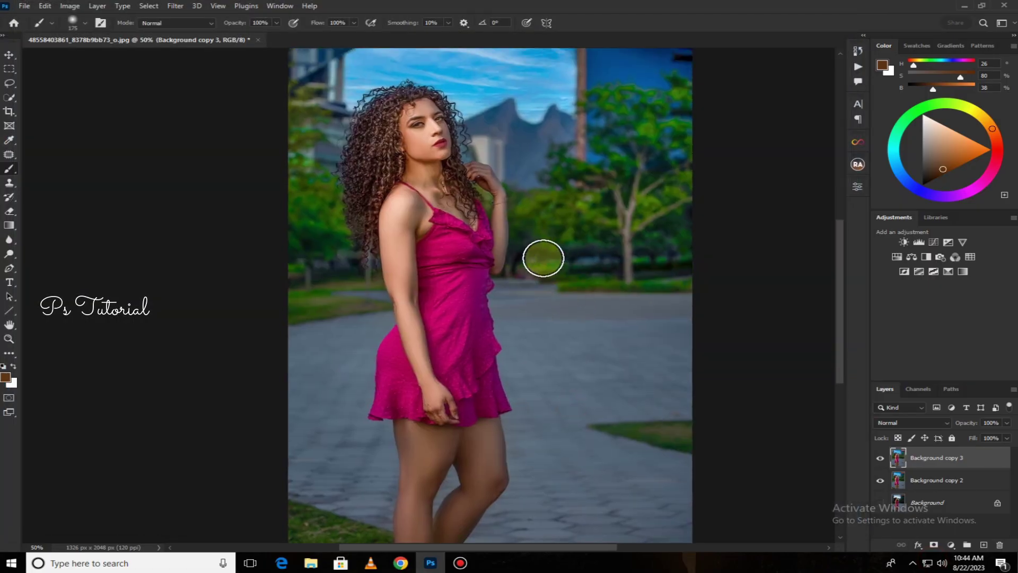
right_click(953, 460)
drag(991, 456, 983, 545)
click(175, 6)
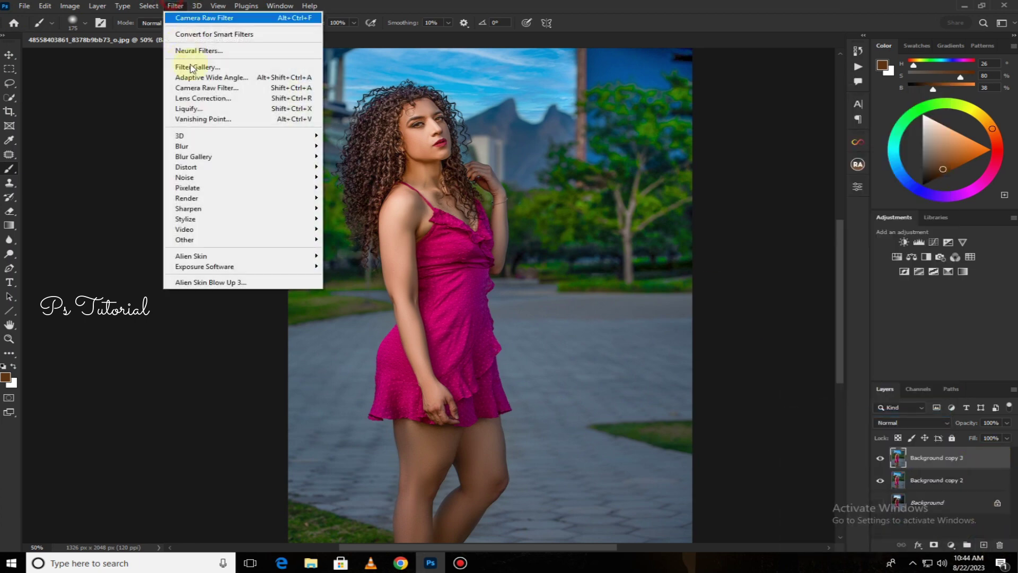
click(202, 87)
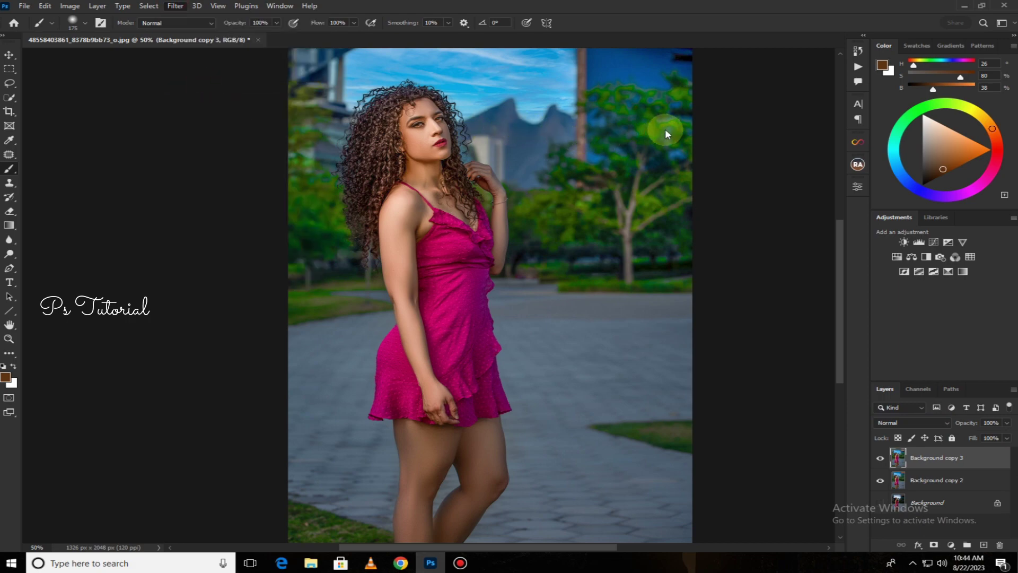
Draw a radial gradient around the woman, rotated to her pose and stretched tall along her body
key(j)
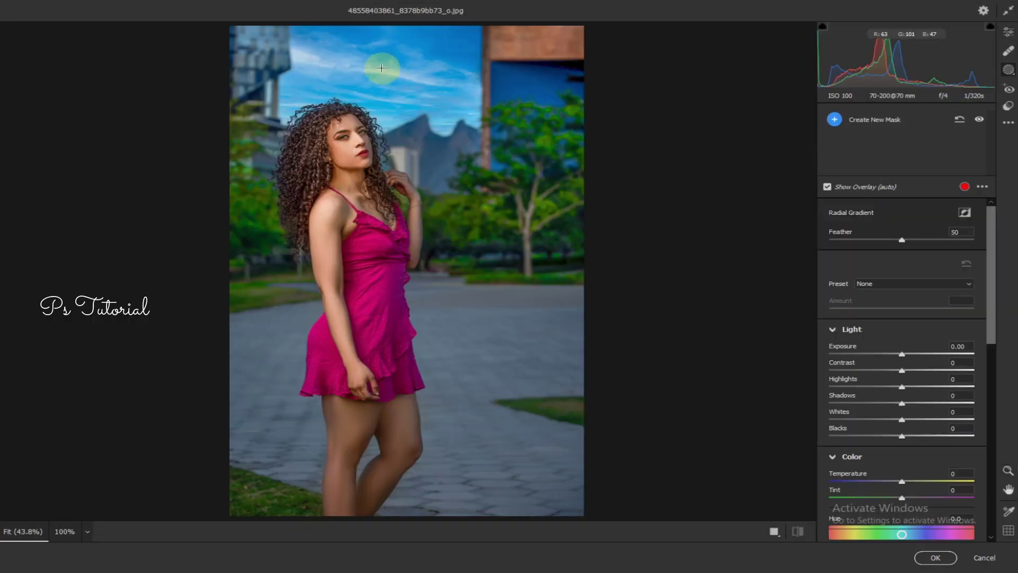
click(328, 158)
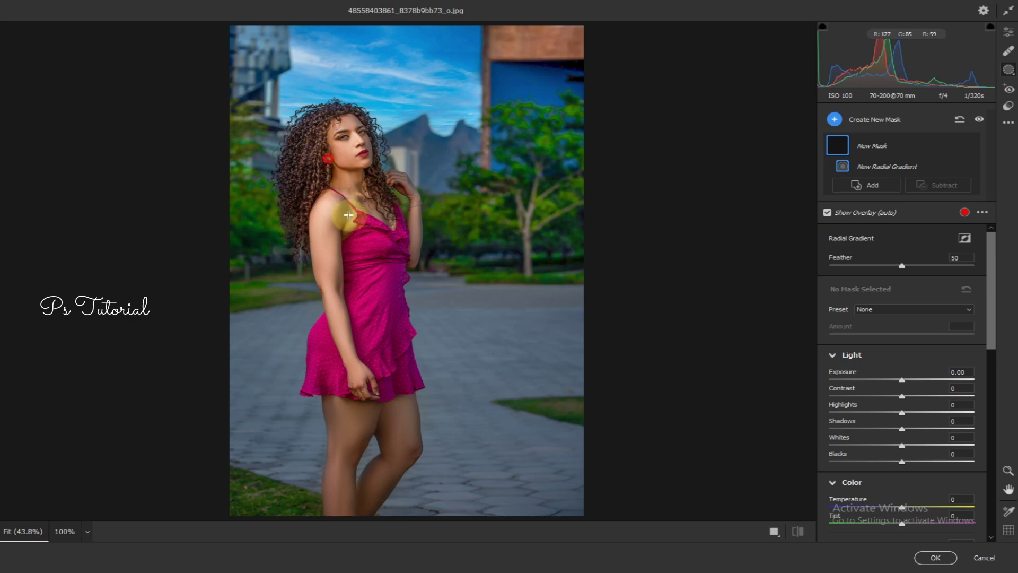
drag(332, 163, 401, 301)
drag(334, 164, 361, 241)
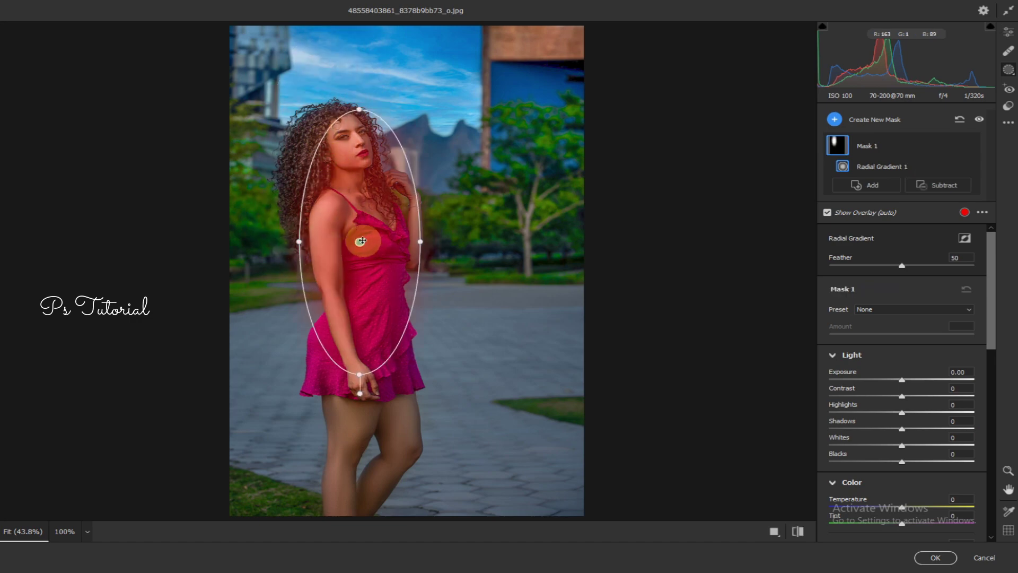
key(ctrl+minus)
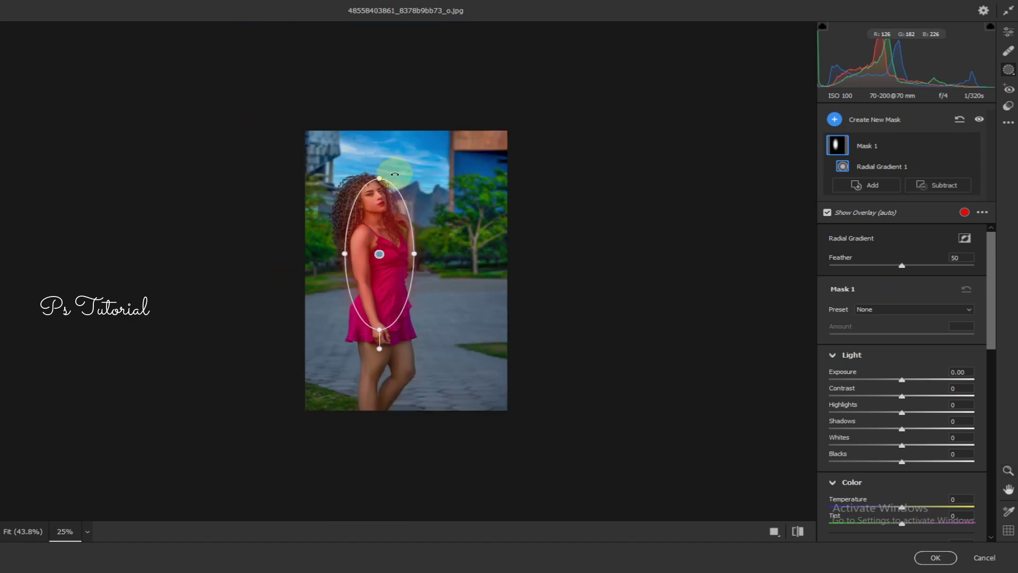
drag(379, 165, 367, 166)
mouse_move(380, 253)
mouse_down()
mouse_move(369, 240)
mouse_move(413, 232)
mouse_up()
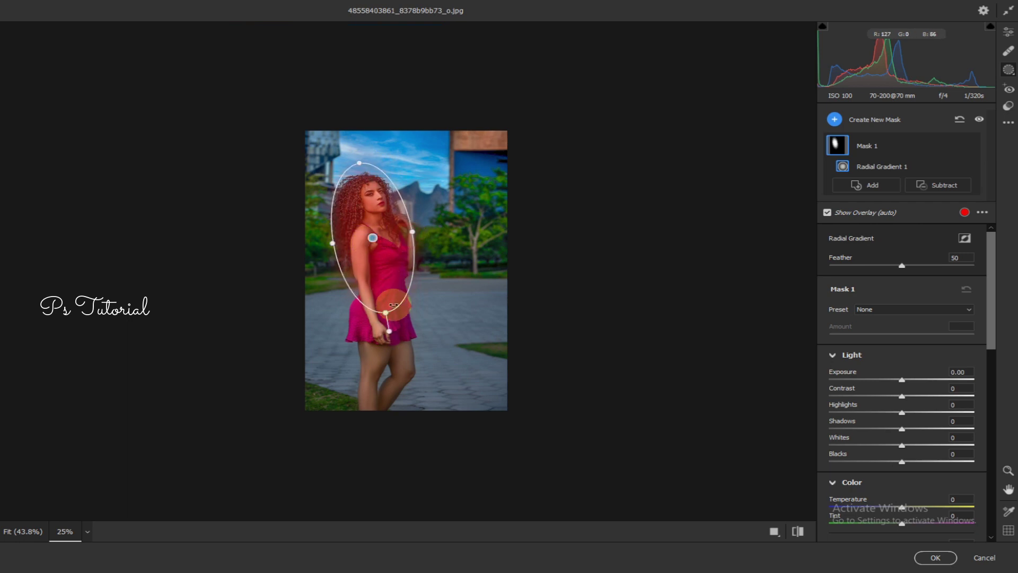
drag(385, 311, 403, 404)
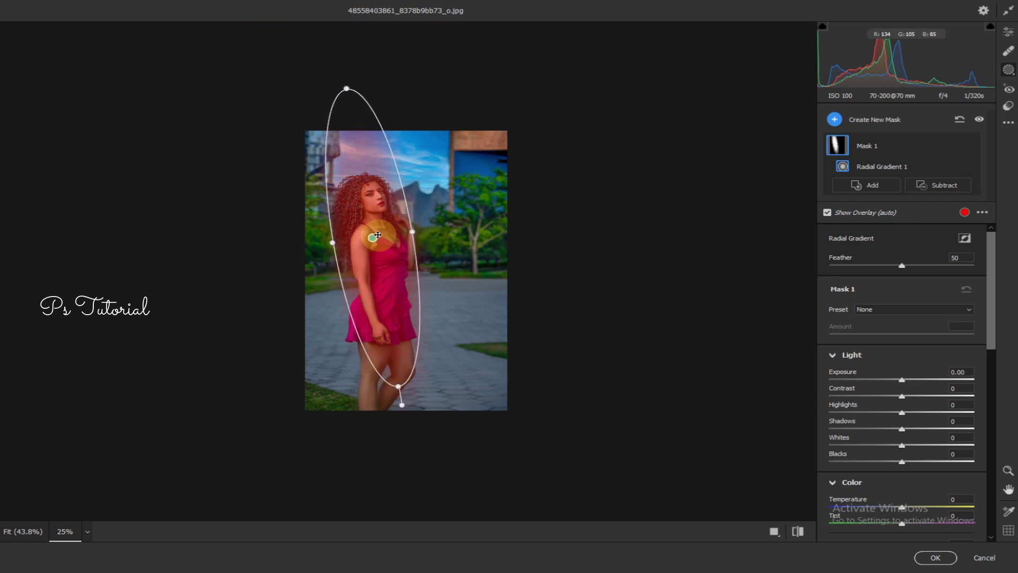
mouse_move(373, 241)
mouse_down()
mouse_move(374, 274)
mouse_move(423, 267)
mouse_up()
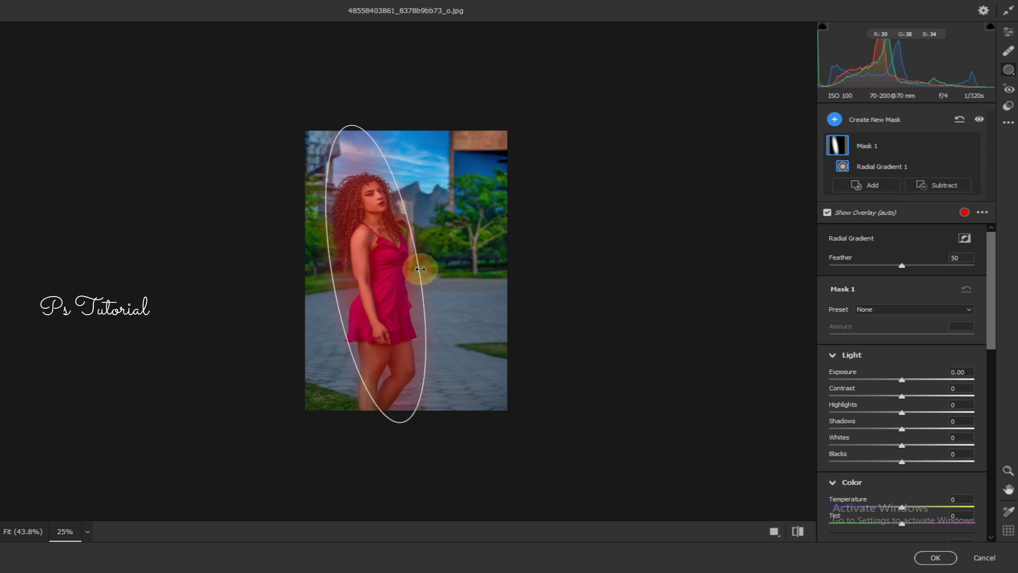
Refine the gradient's position over her figure, set Whites to +33, and apply
drag(349, 125, 350, 139)
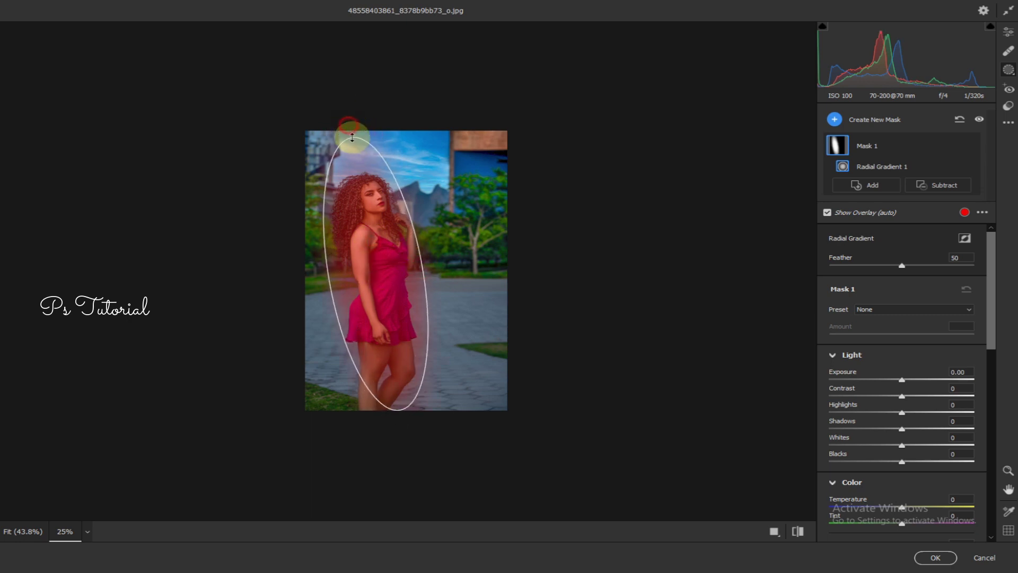
mouse_move(373, 274)
mouse_down()
mouse_move(375, 301)
mouse_move(429, 294)
mouse_up()
drag(367, 301, 375, 299)
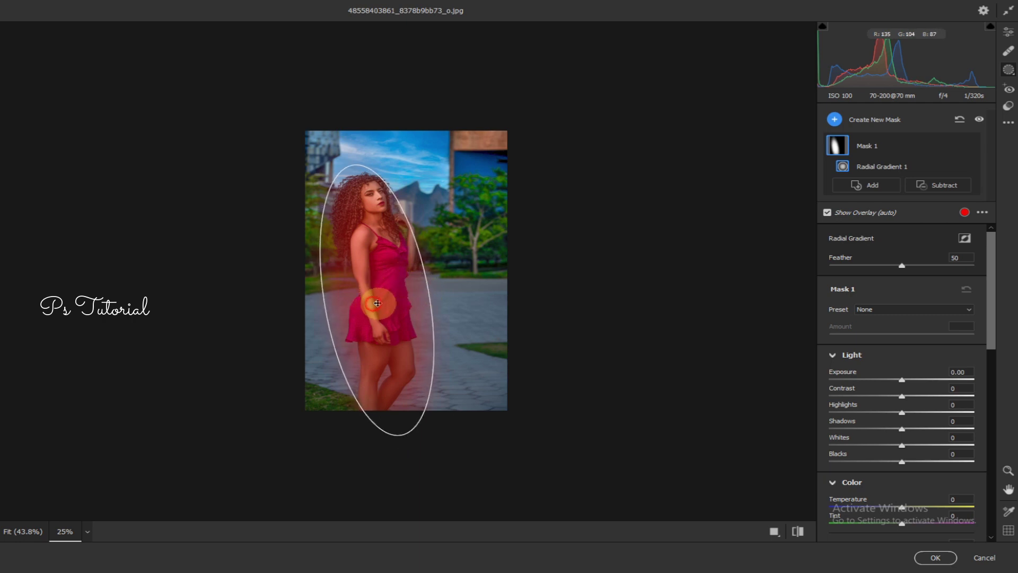
drag(903, 445, 923, 446)
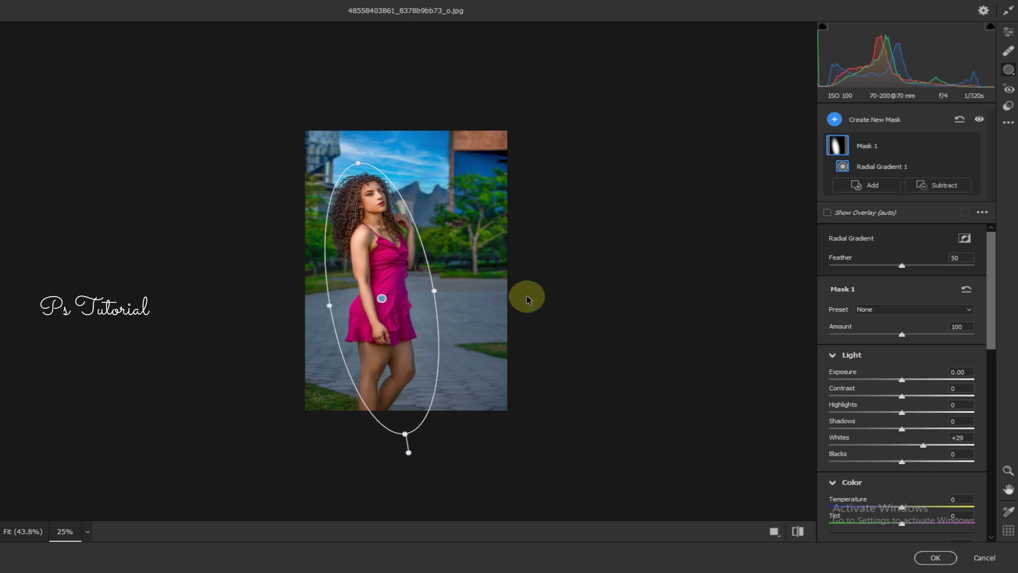
key(ctrl+plus)
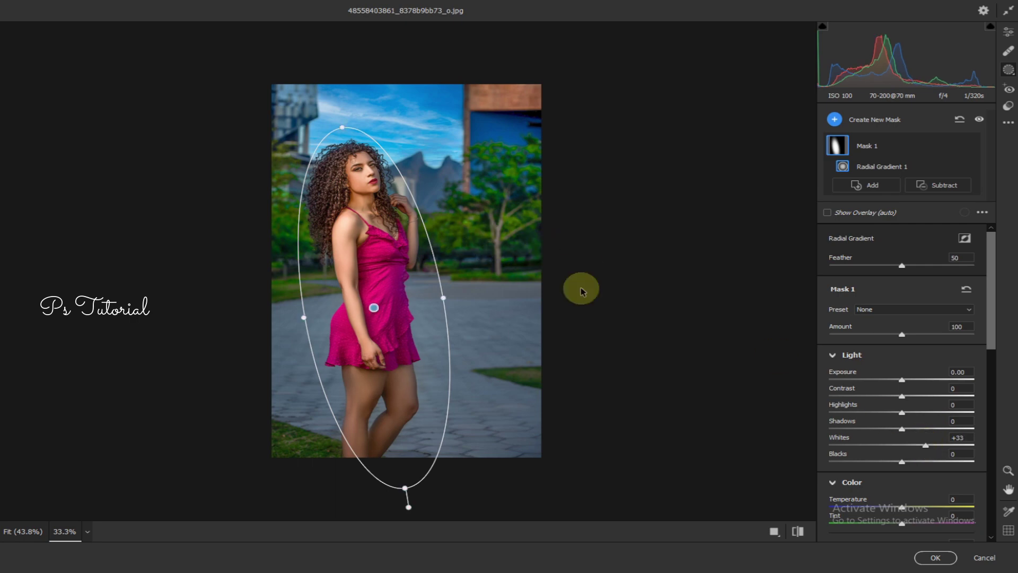
click(936, 558)
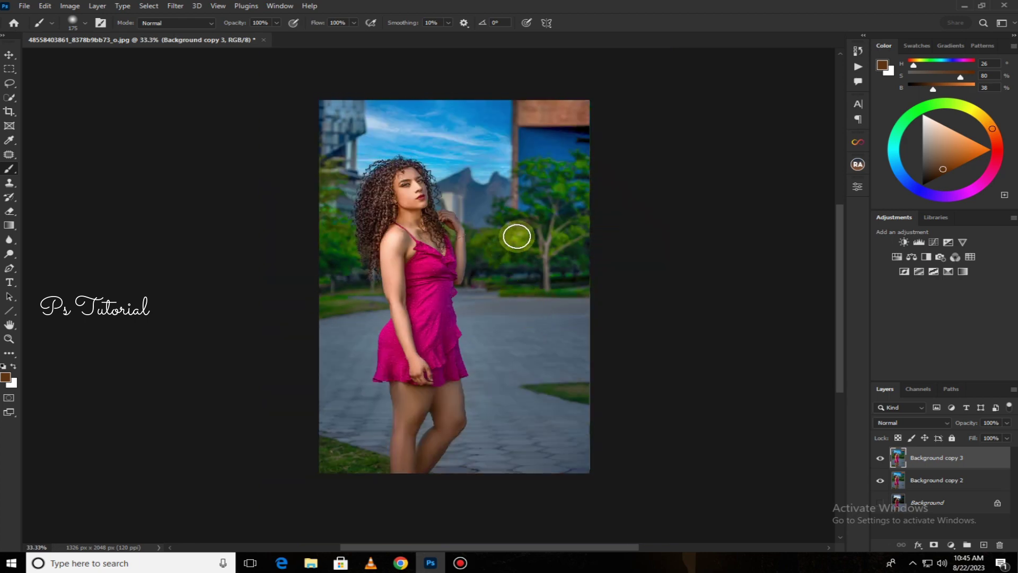
Merge the brightened layer into Background copy 2 and duplicate it as Background copy 3
scroll(493, 242, up, 1)
drag(473, 234, 489, 210)
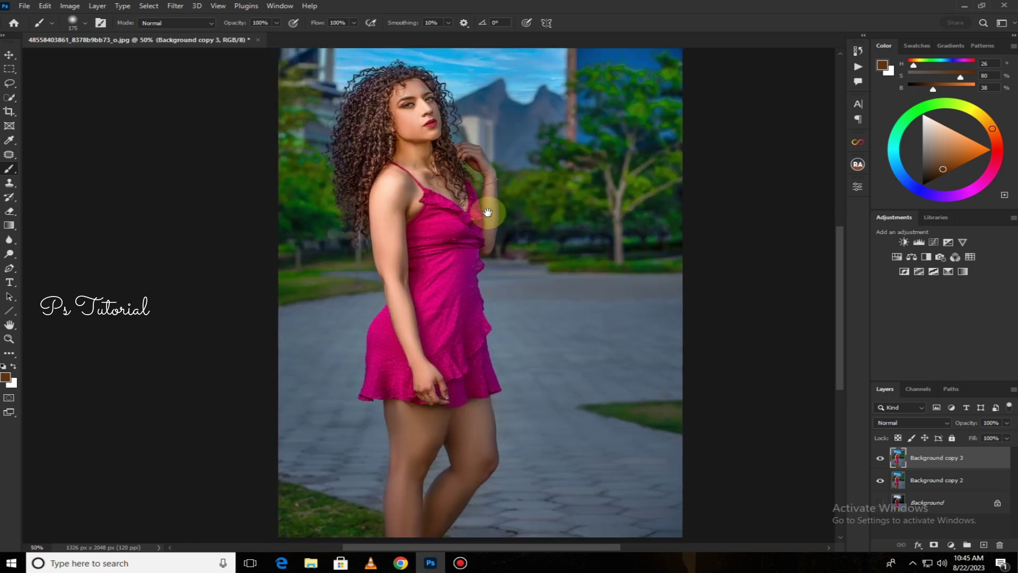
right_click(956, 457)
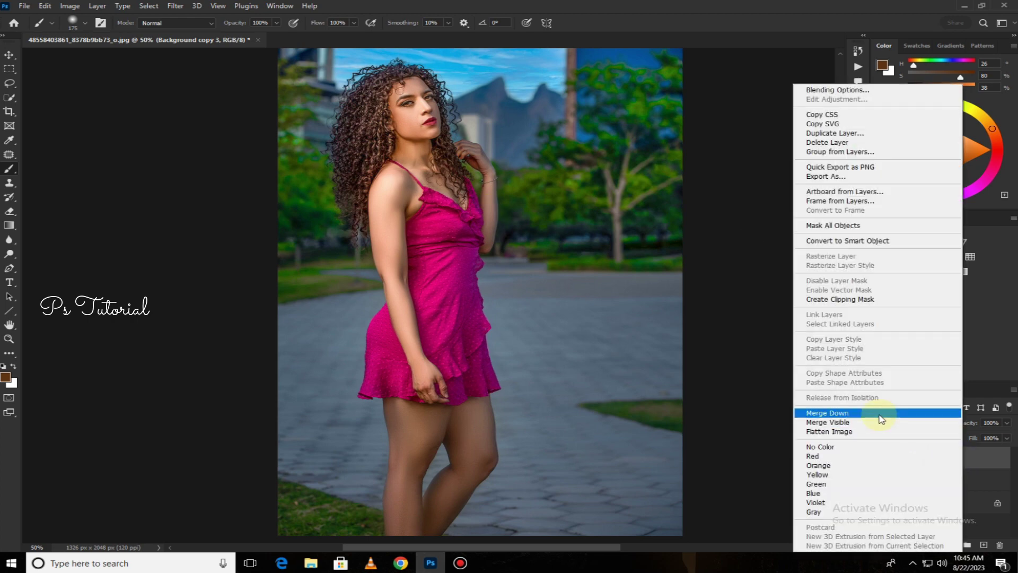
click(882, 415)
drag(984, 463, 984, 544)
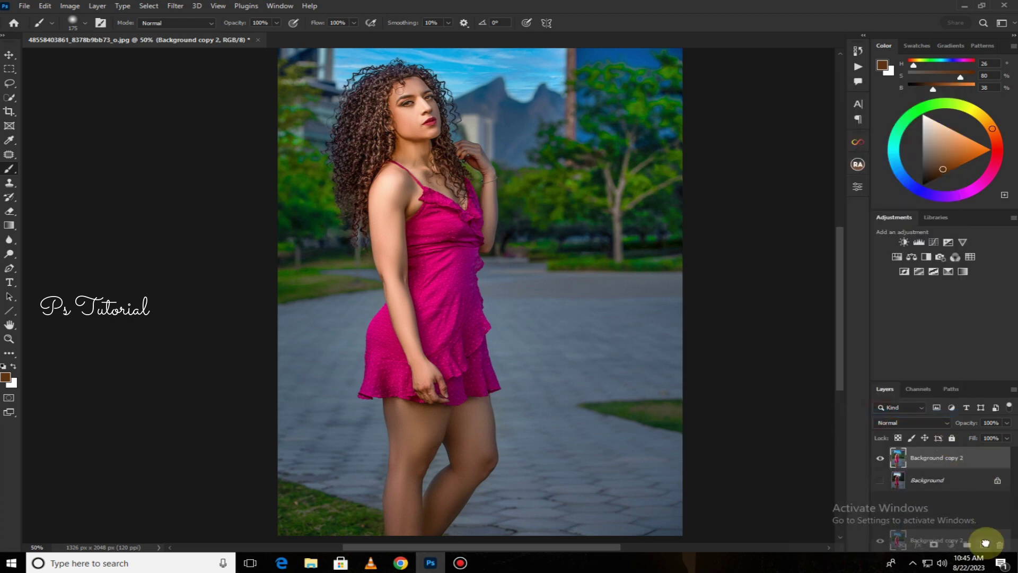
click(175, 6)
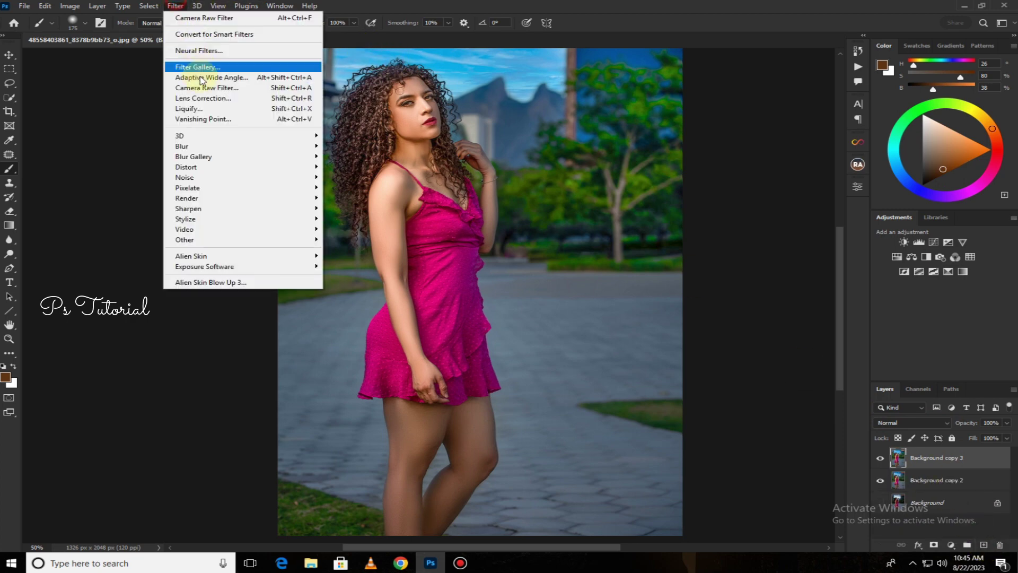
In Camera Raw, warm the photo to Temperature +8
click(204, 87)
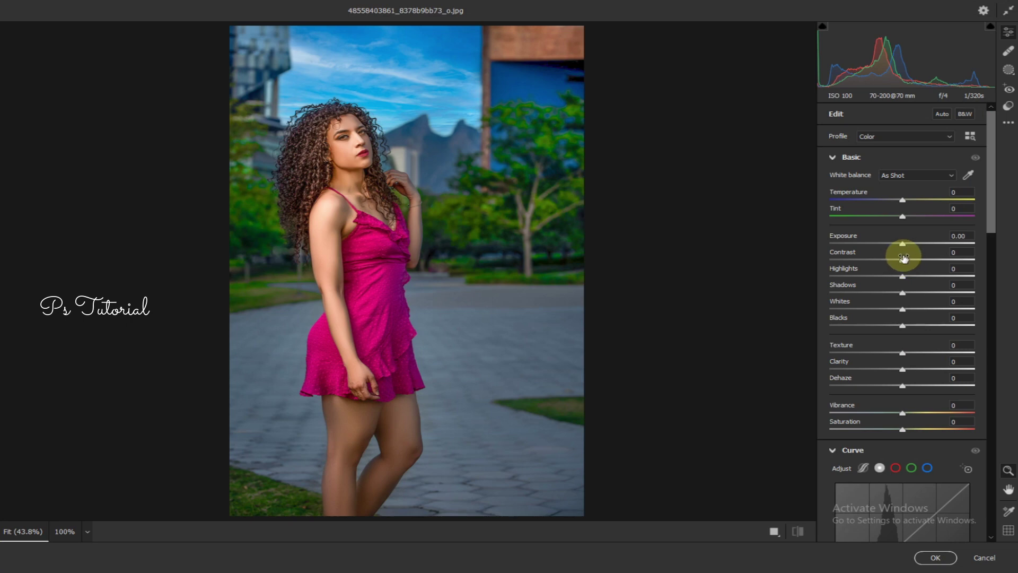
drag(904, 204, 910, 205)
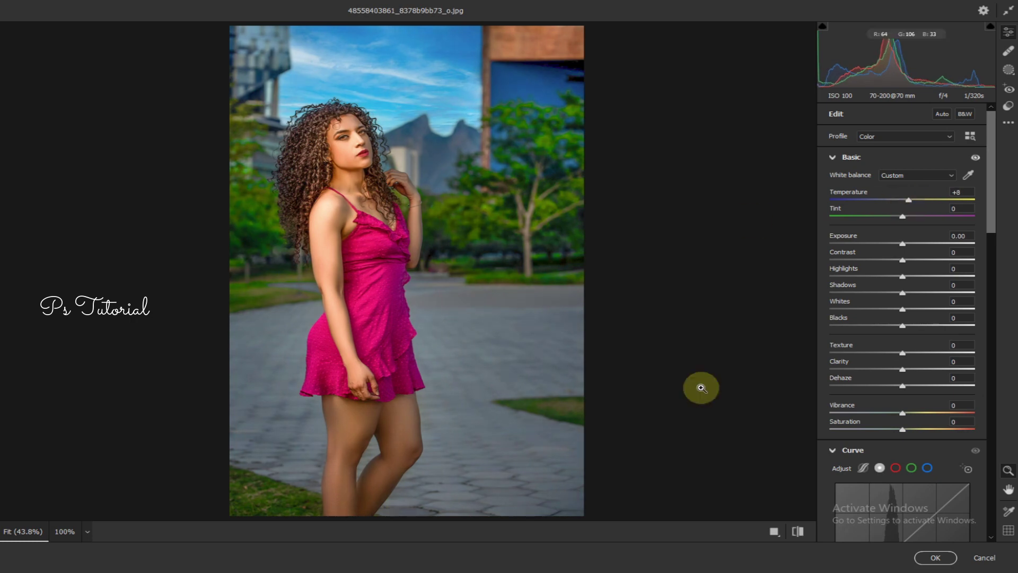
scroll(901, 318, down, 2)
scroll(910, 332, down, 8)
scroll(910, 333, down, 5)
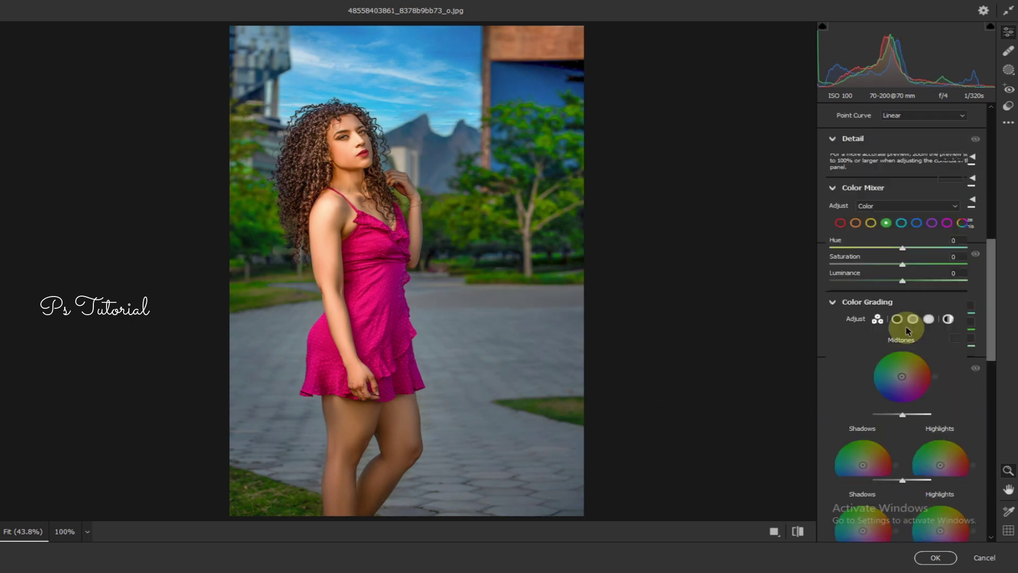
scroll(901, 371, down, 3)
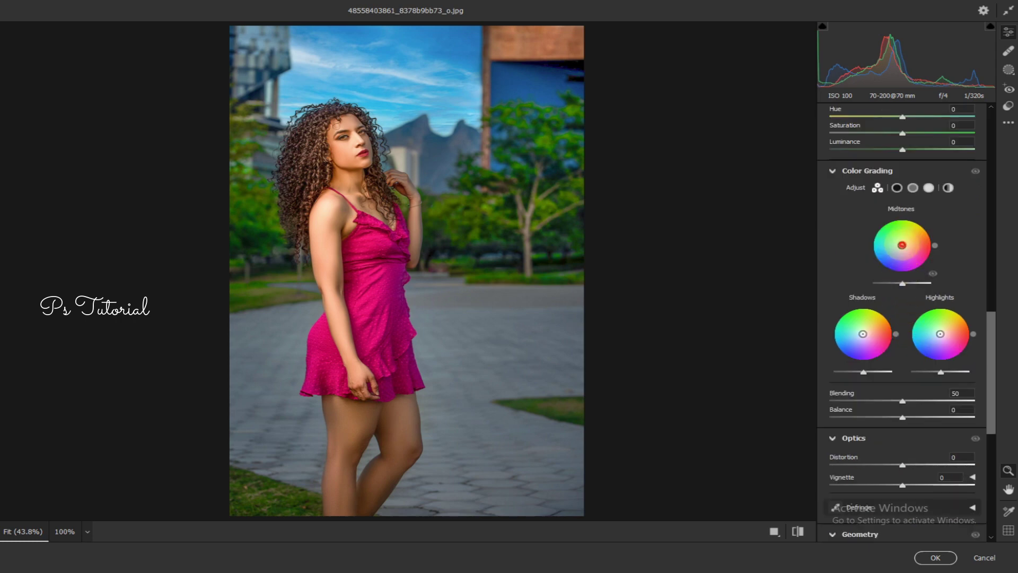
Tint midtones yellow, shadows cyan and highlights warm with the Color Grading wheels
drag(902, 245, 902, 245)
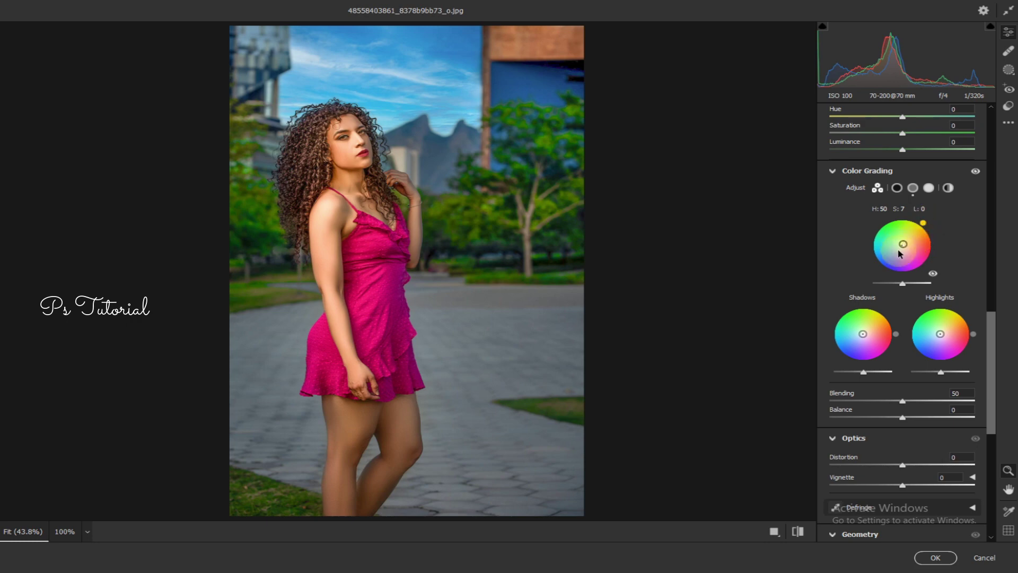
mouse_move(896, 336)
mouse_down()
mouse_move(896, 326)
mouse_move(854, 313)
mouse_up()
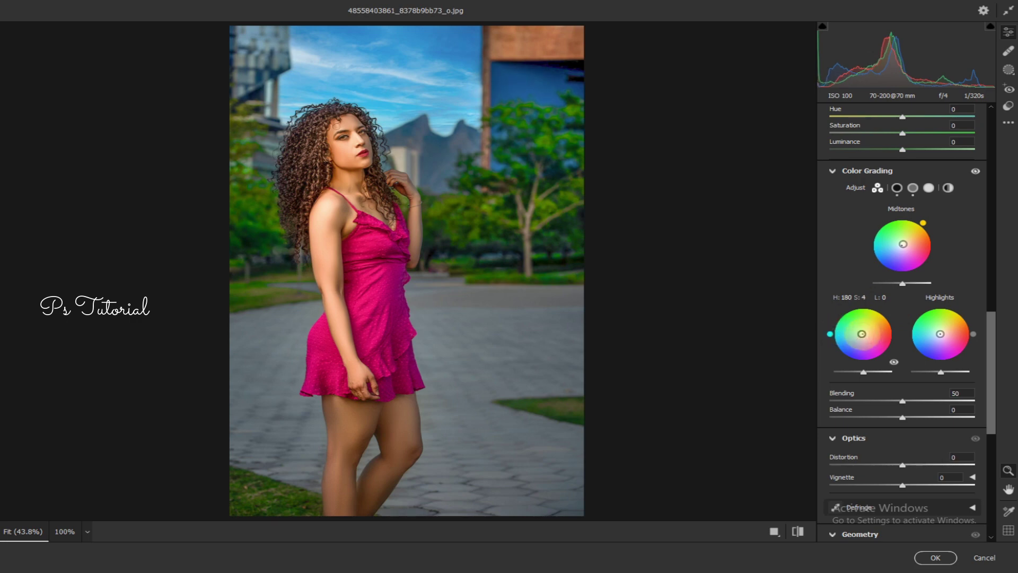
mouse_move(941, 334)
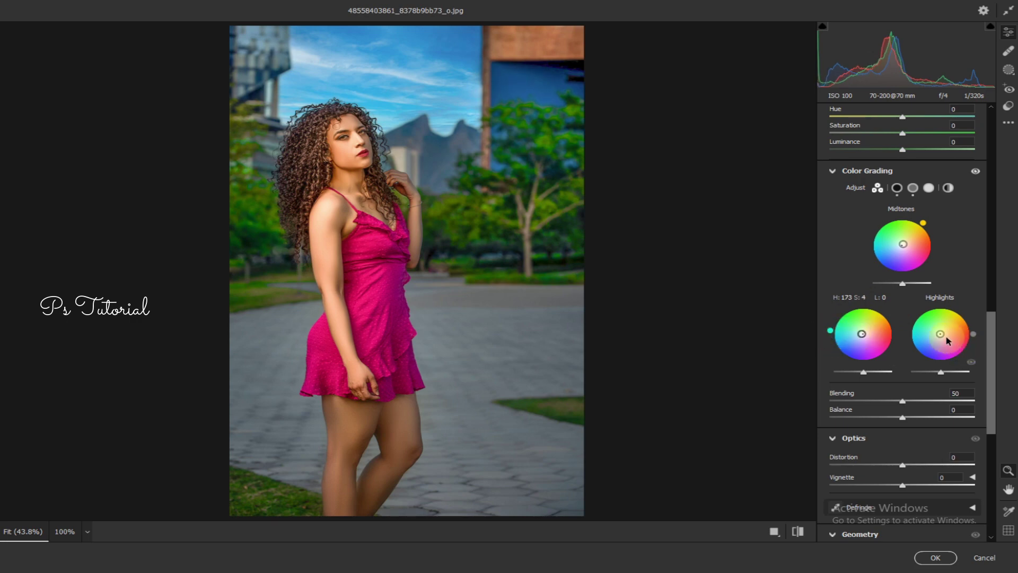
drag(941, 334, 945, 333)
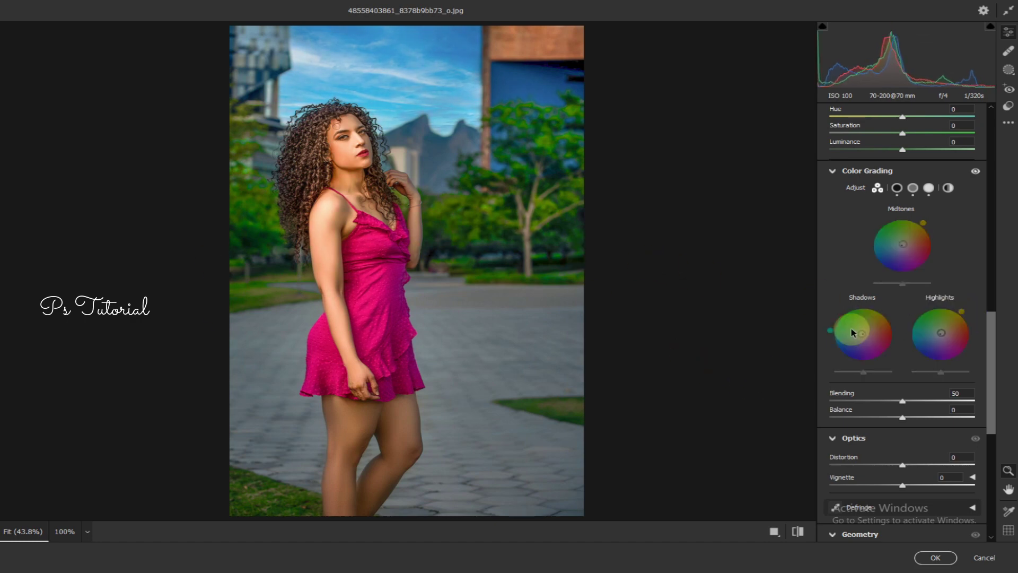
Set Saturation -3 and Vibrance +14, raise orange Luminance to +8, and apply Camera Raw
scroll(884, 306, up, 3)
scroll(887, 289, up, 7)
scroll(889, 269, up, 2)
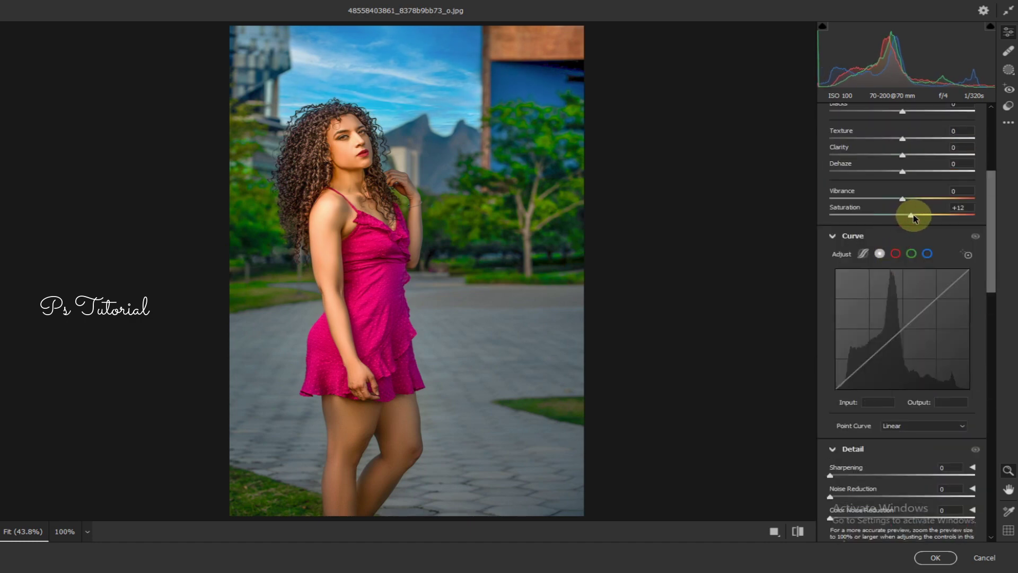
drag(908, 217, 903, 216)
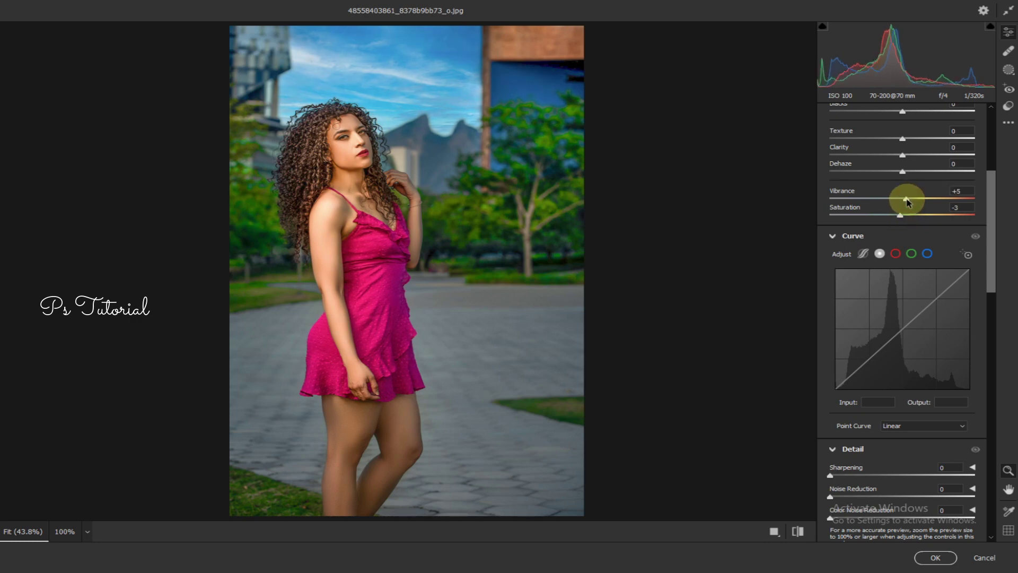
drag(905, 199, 912, 205)
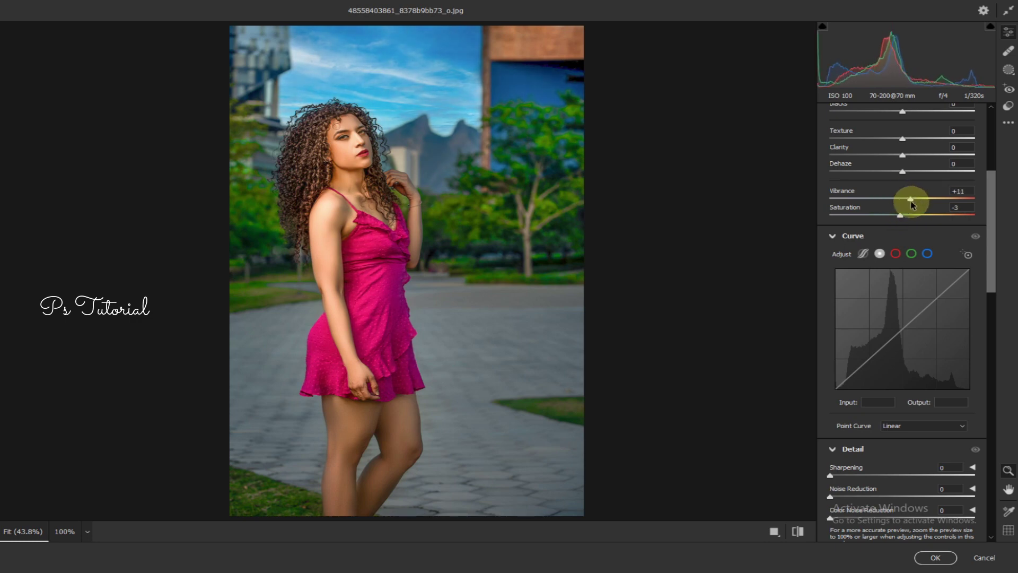
scroll(875, 302, down, 2)
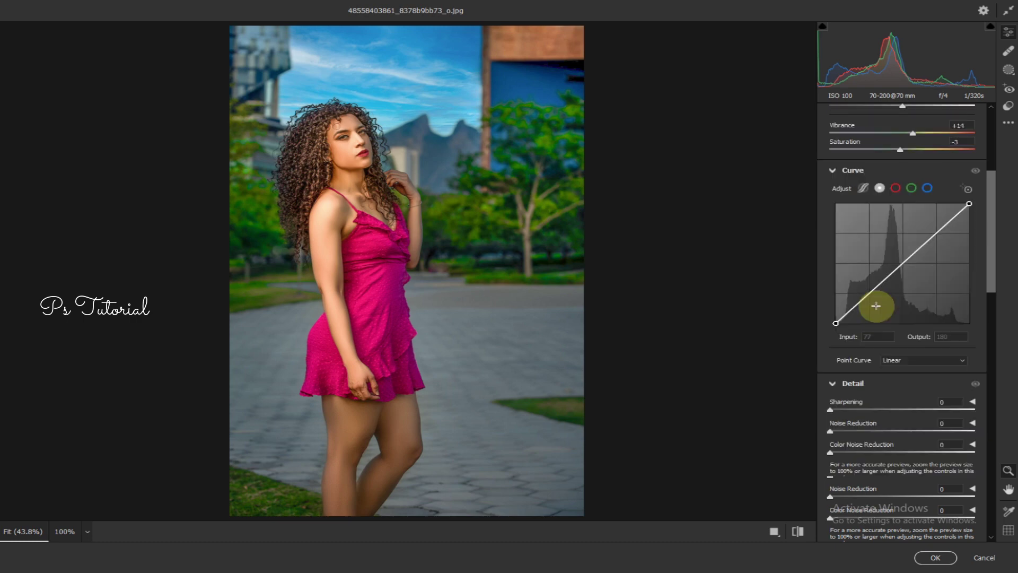
scroll(875, 360, down, 3)
click(859, 340)
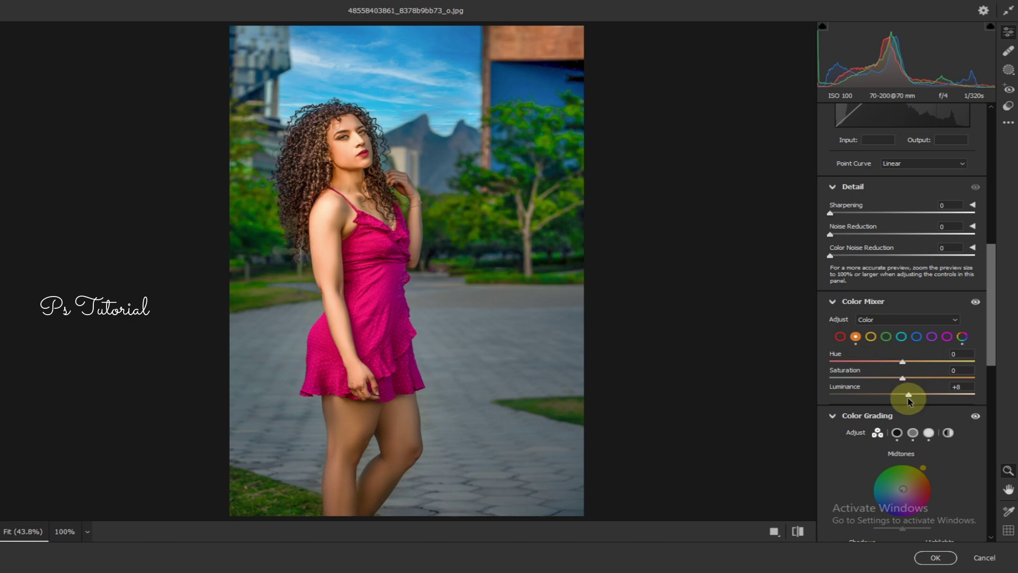
click(920, 562)
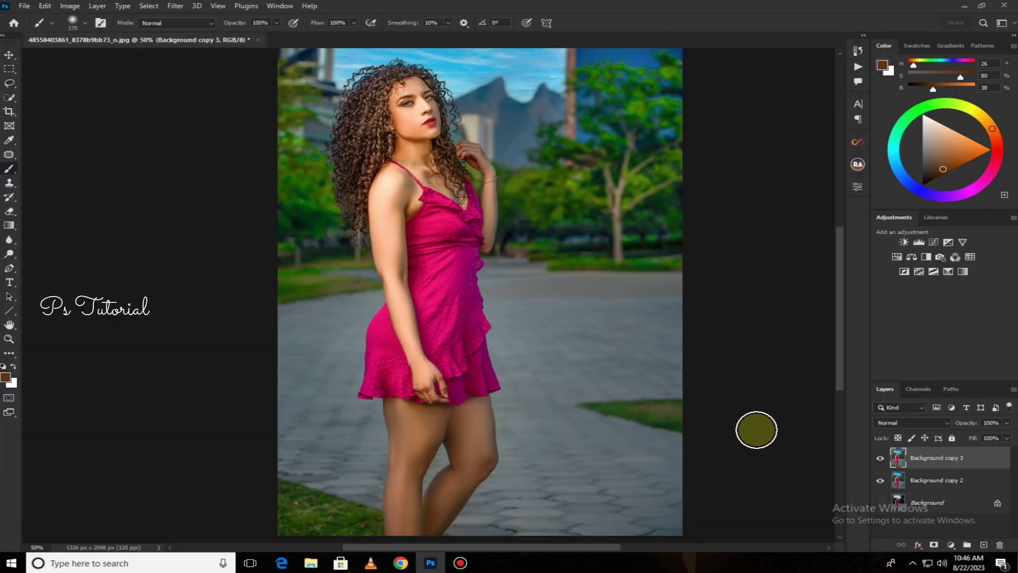
Reopen Camera Raw with Ctrl+Shift+A and draw a tall radial gradient centred on the woman
key(ctrl+minus)
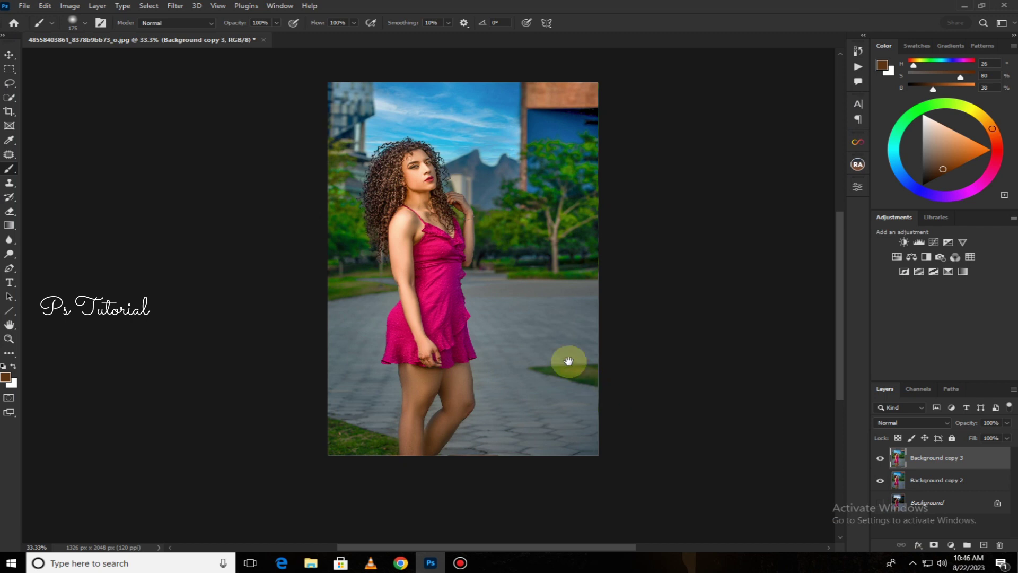
scroll(557, 359, up, 1)
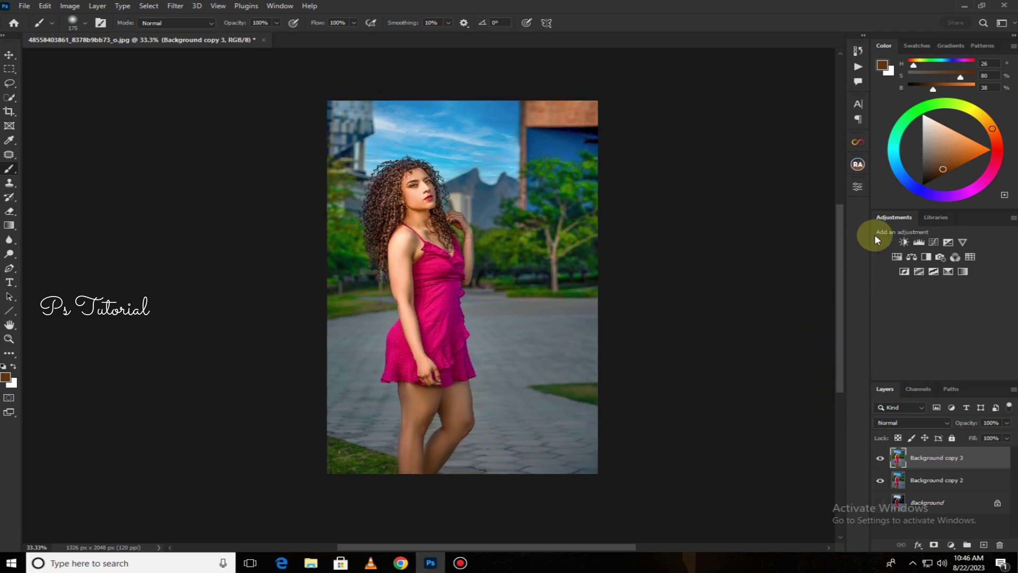
key(ctrl+shift+a)
click(1009, 70)
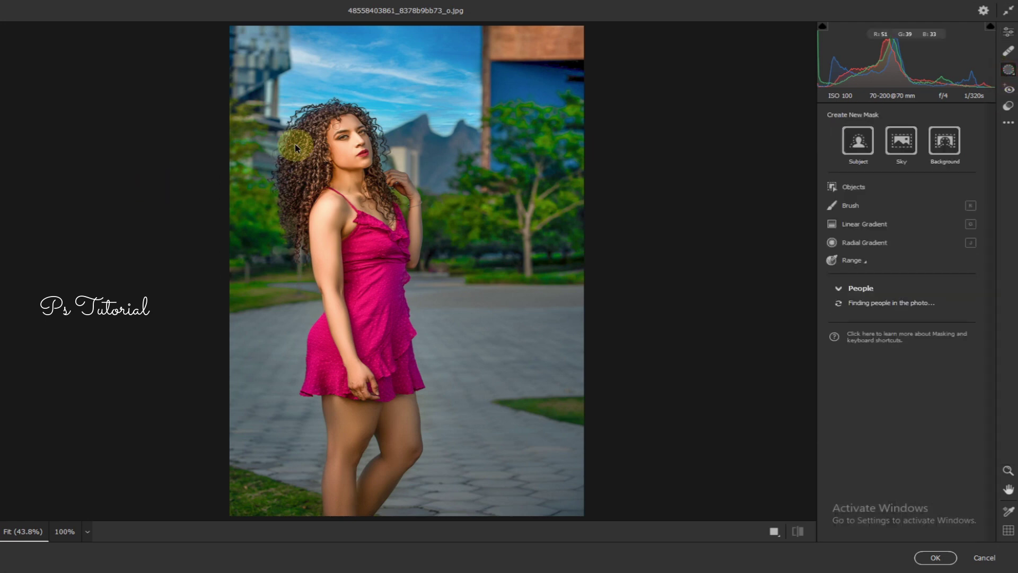
key(j)
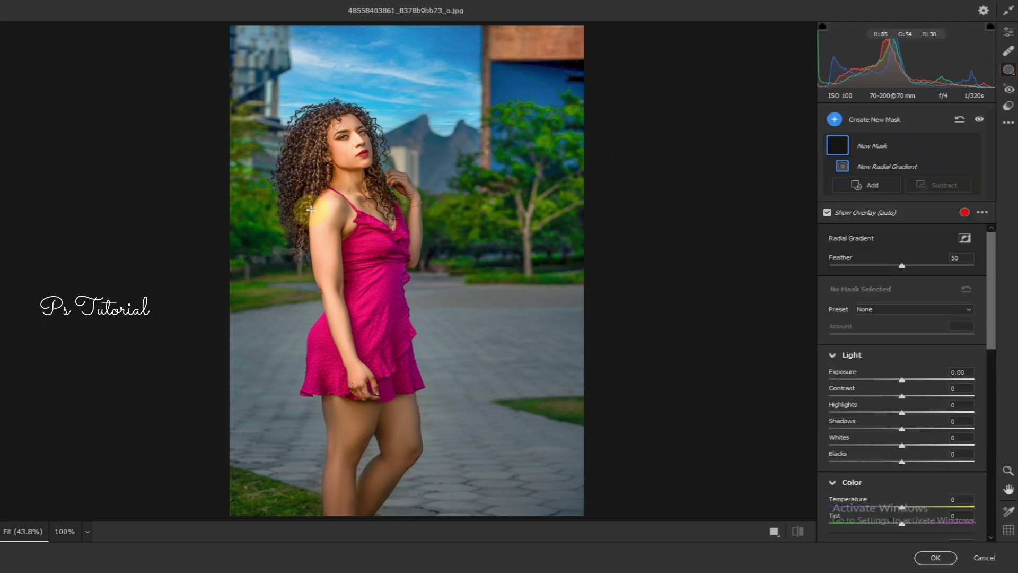
key(ctrl+minus)
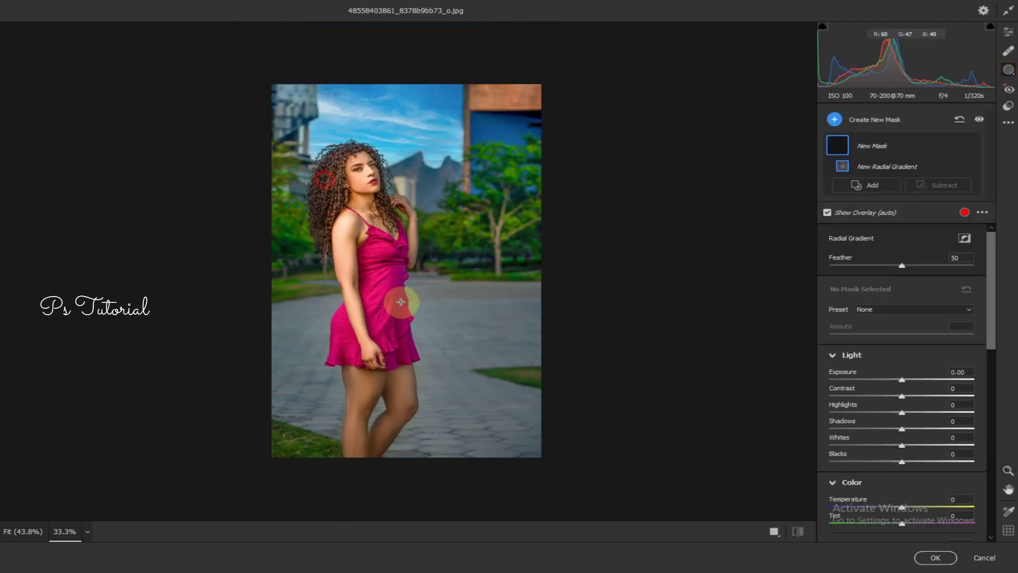
drag(320, 187, 459, 367)
mouse_move(319, 186)
mouse_down()
mouse_move(422, 276)
mouse_move(404, 274)
mouse_up()
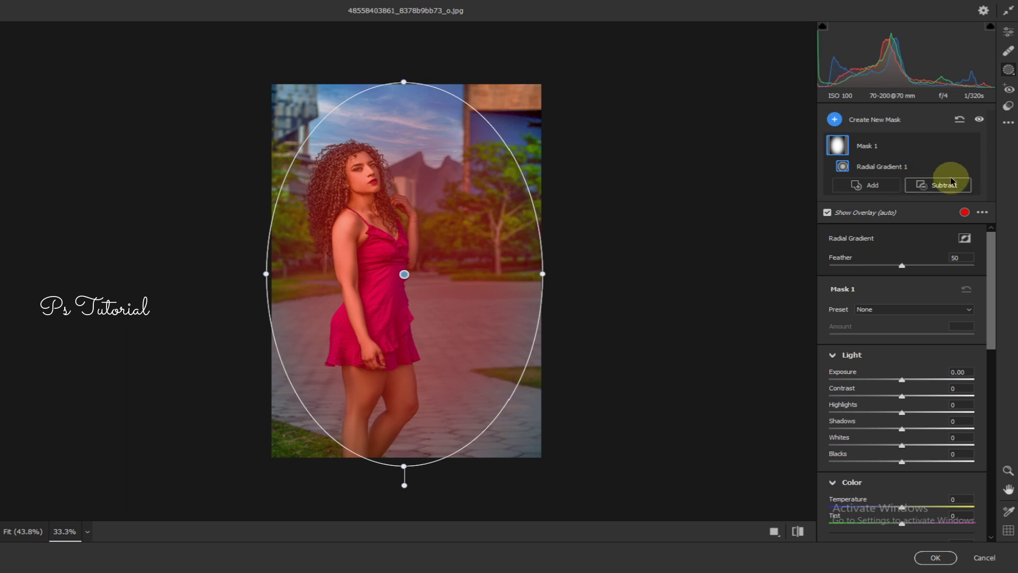
mouse_move(907, 166)
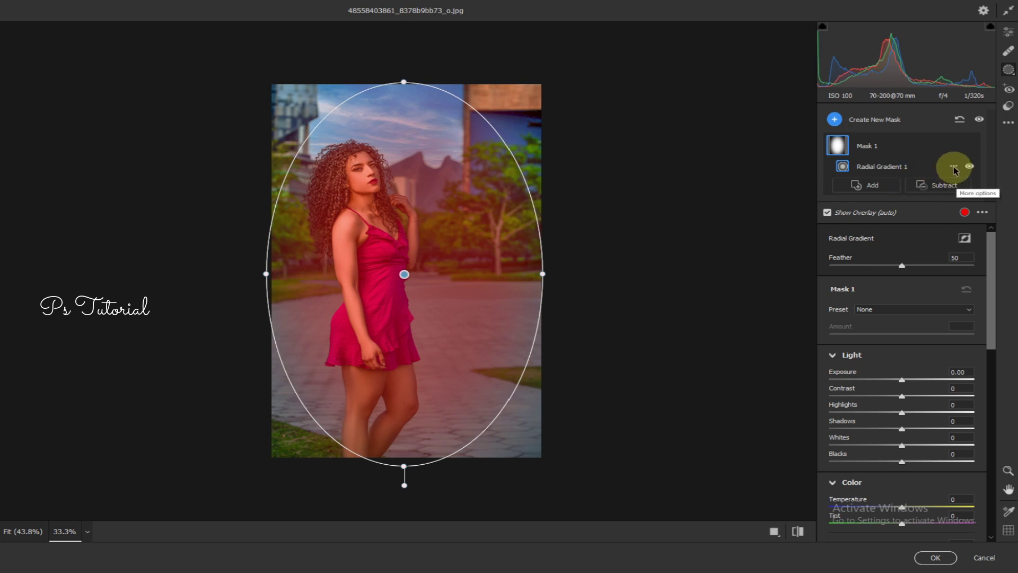
Invert the radial mask and stretch its ellipse wider and taller than the photo
click(952, 169)
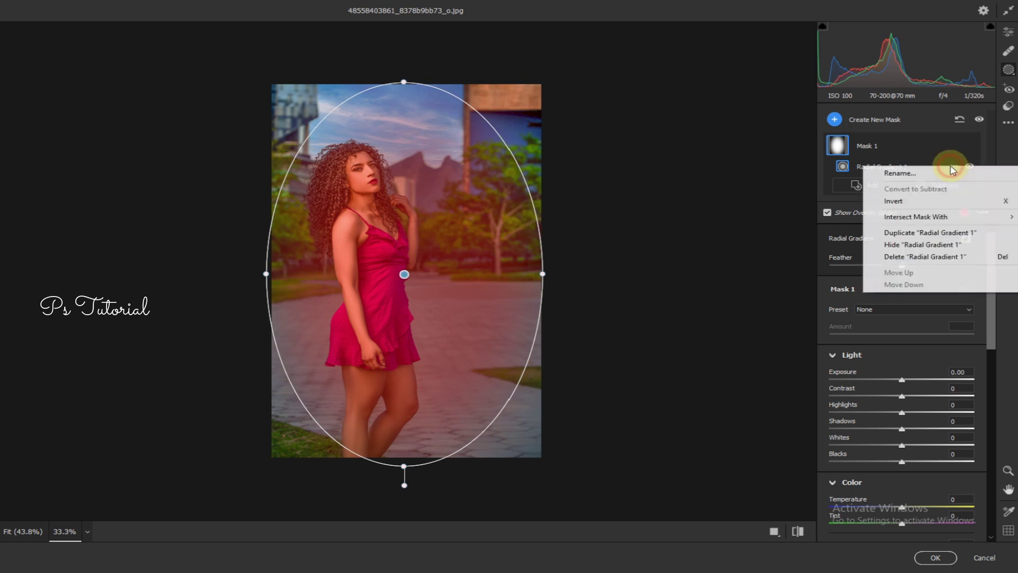
click(907, 198)
drag(265, 274, 207, 274)
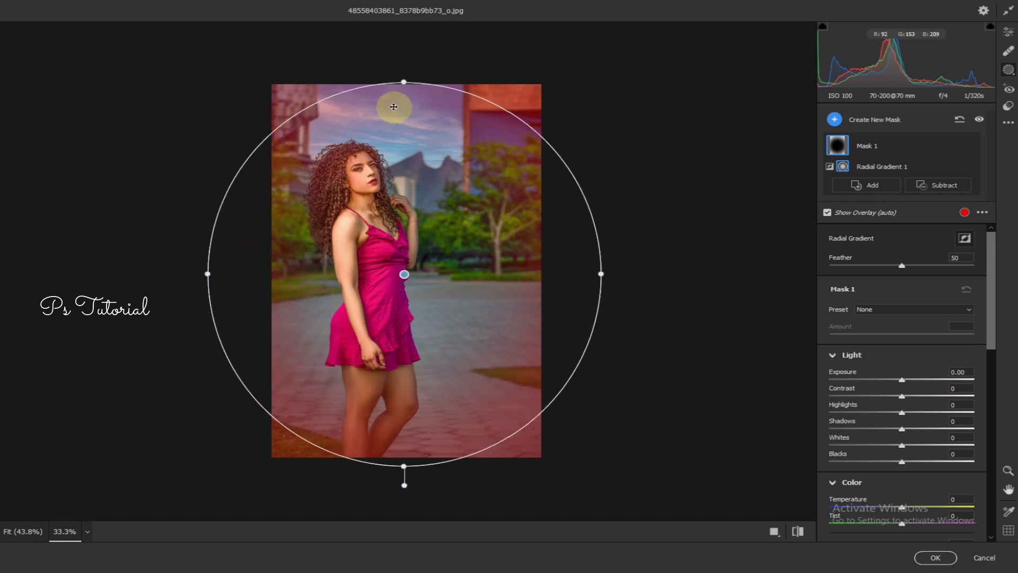
drag(402, 80, 404, 48)
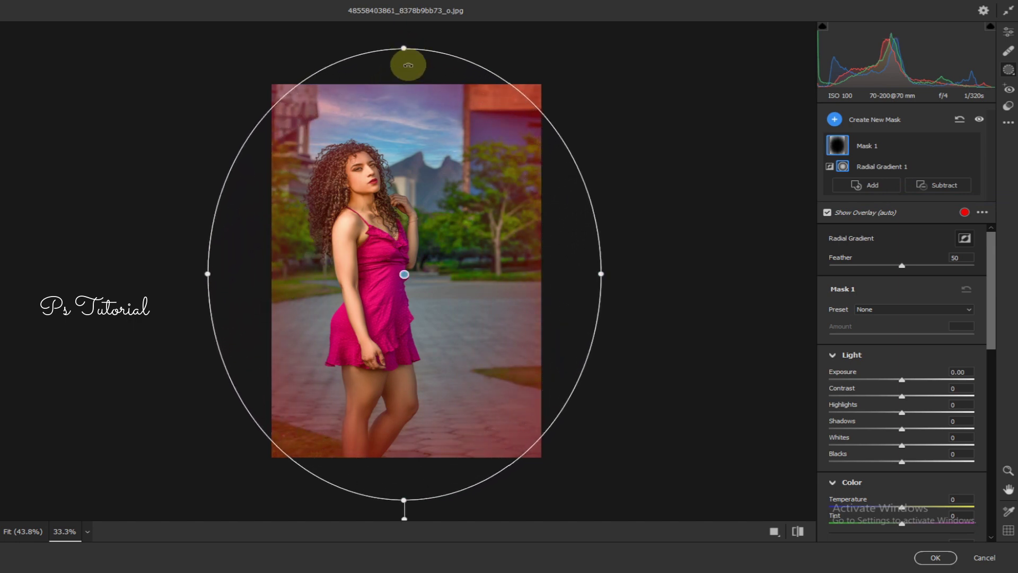
drag(405, 509, 416, 445)
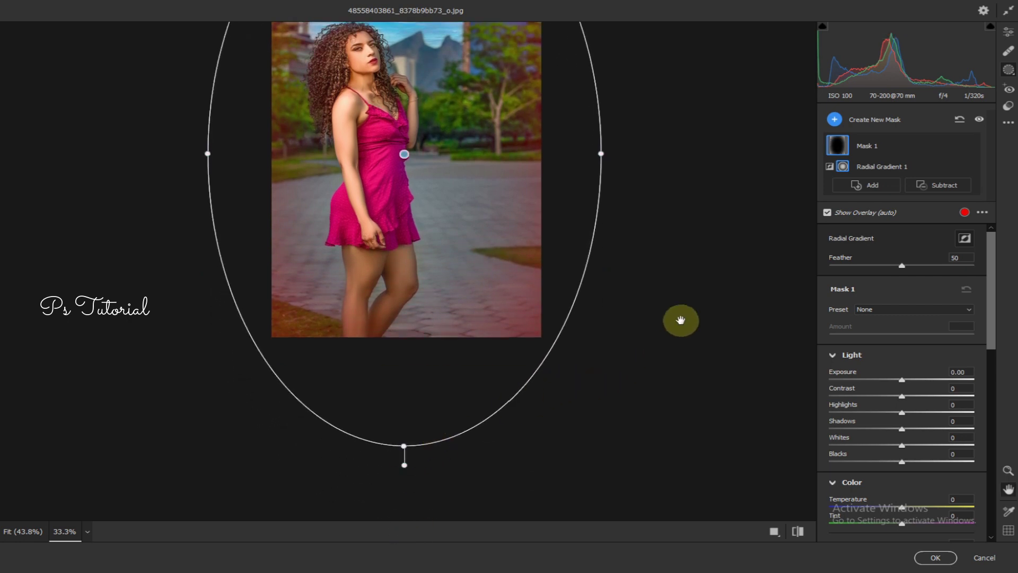
drag(689, 306, 682, 418)
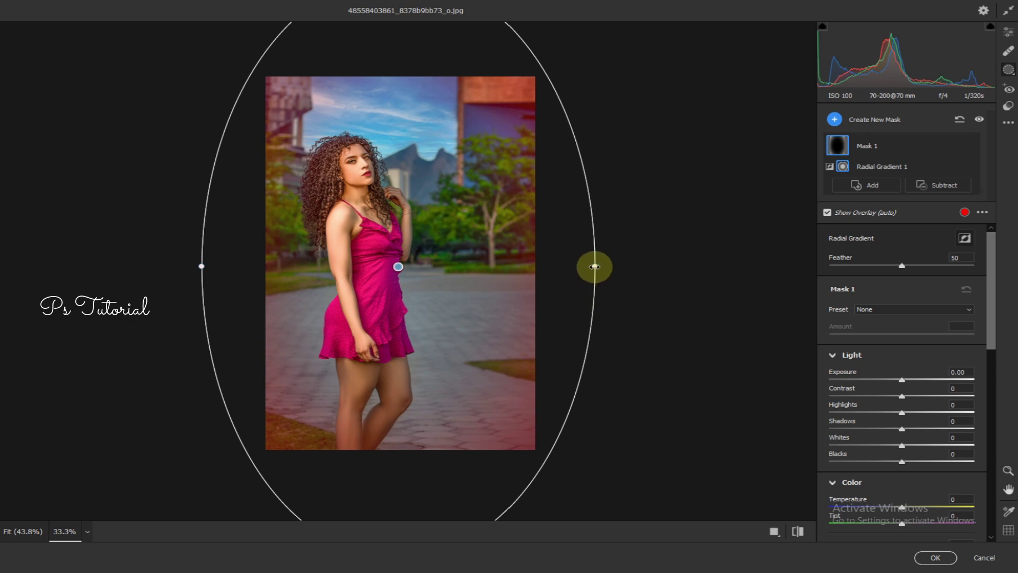
drag(595, 266, 618, 266)
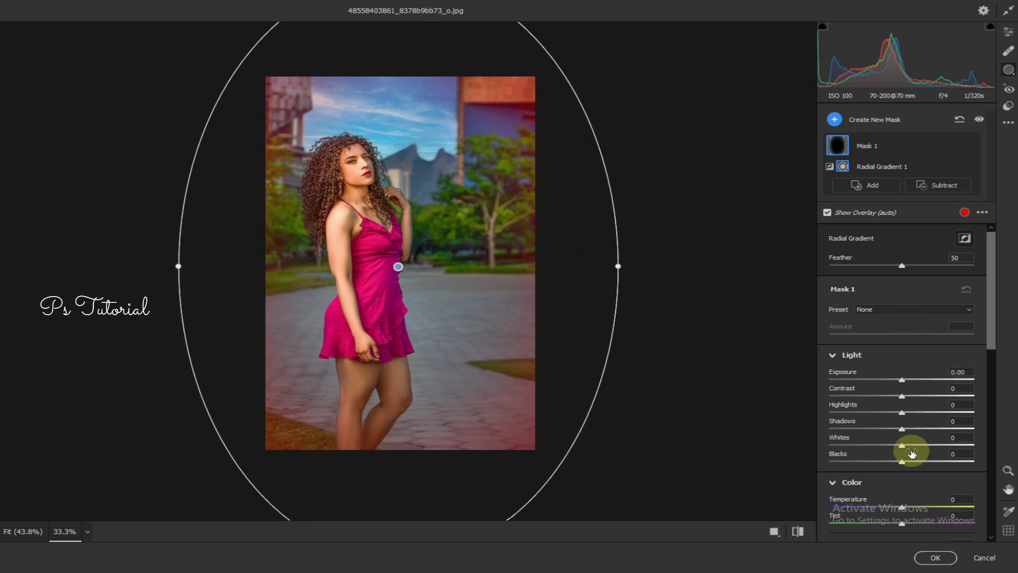
Darken the surroundings with Blacks -65, Shadows -7, Exposure -0.15 and apply the vignette
drag(902, 464, 870, 463)
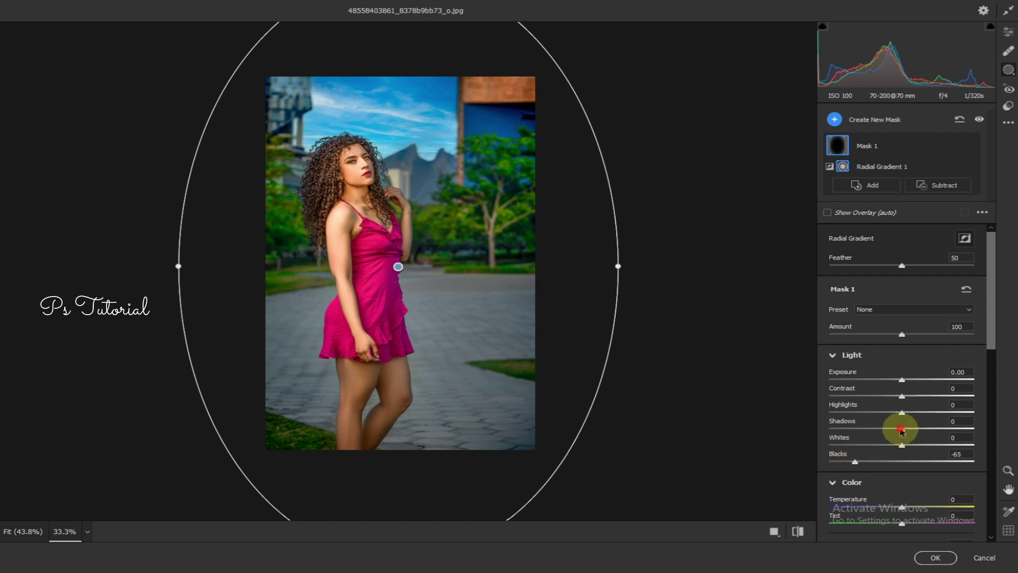
drag(895, 431, 897, 429)
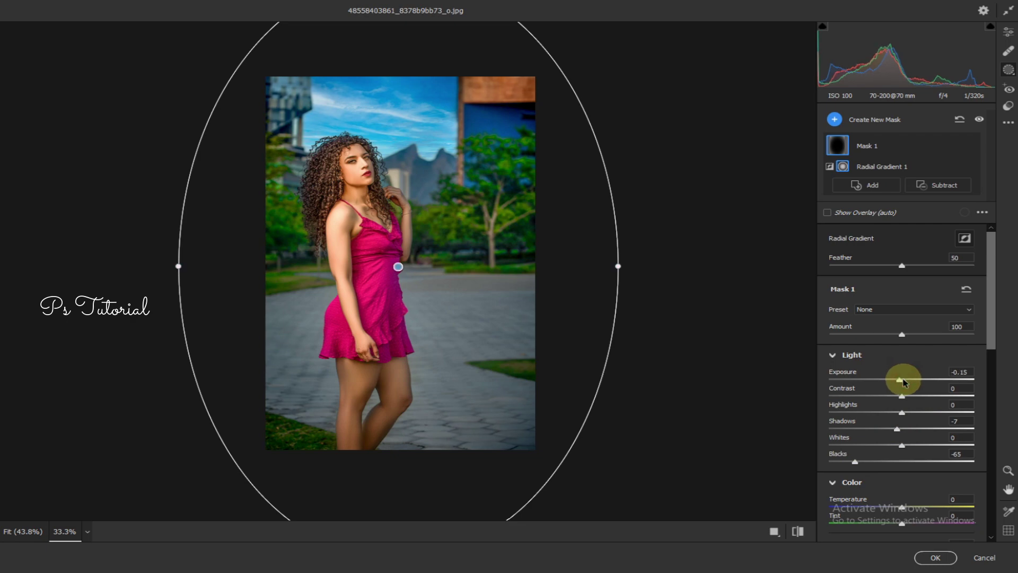
click(935, 556)
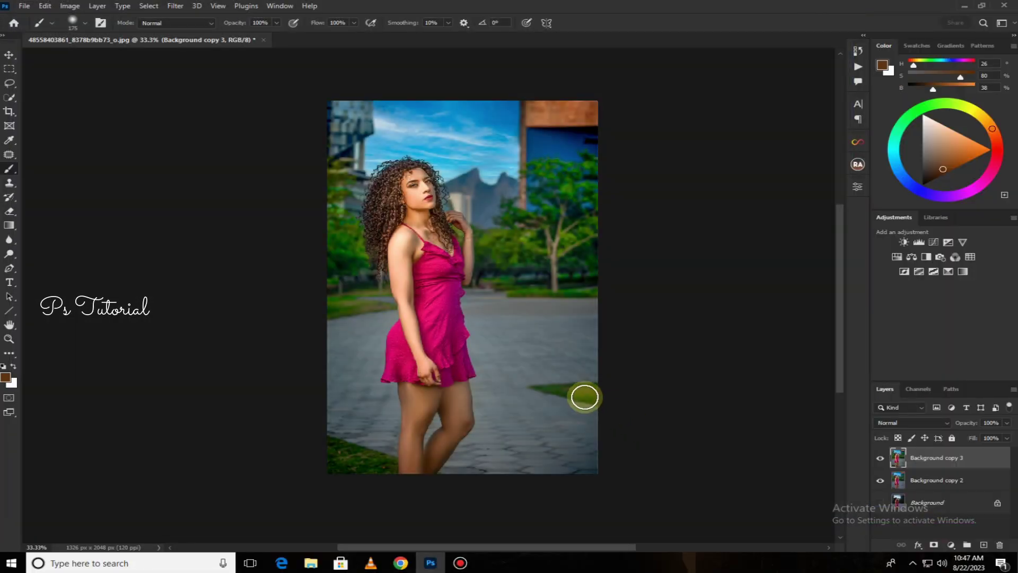
Merge Background copy 3 down into Background copy 2 and make the Background layer visible
scroll(557, 390, up, 1)
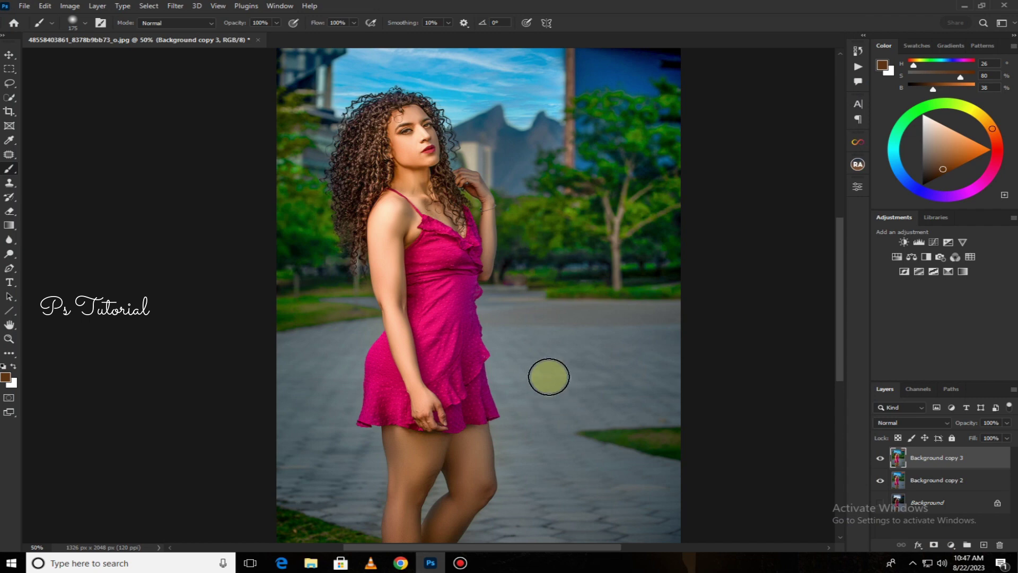
scroll(546, 376, down, 1)
scroll(526, 344, down, 1)
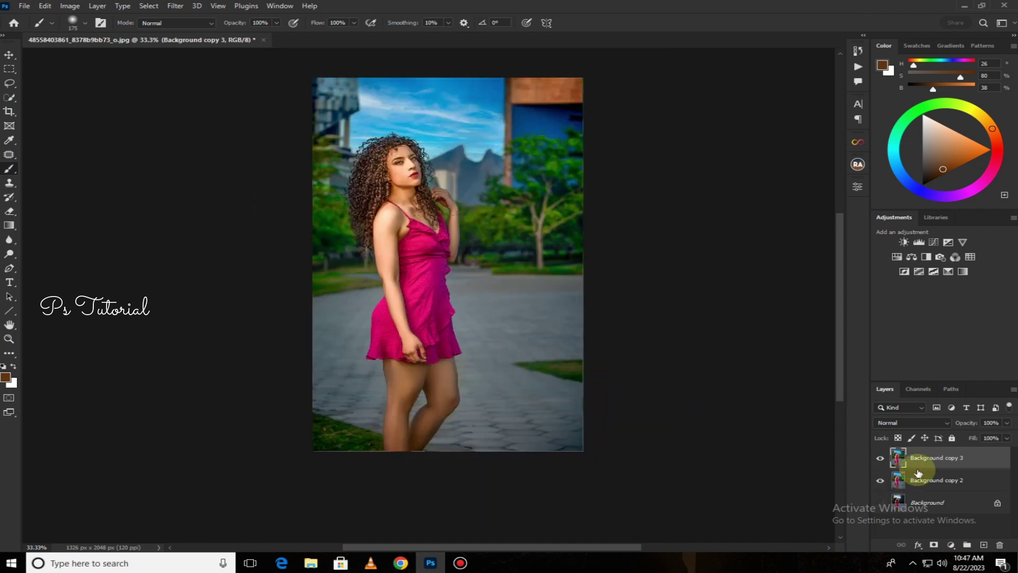
right_click(955, 458)
click(860, 415)
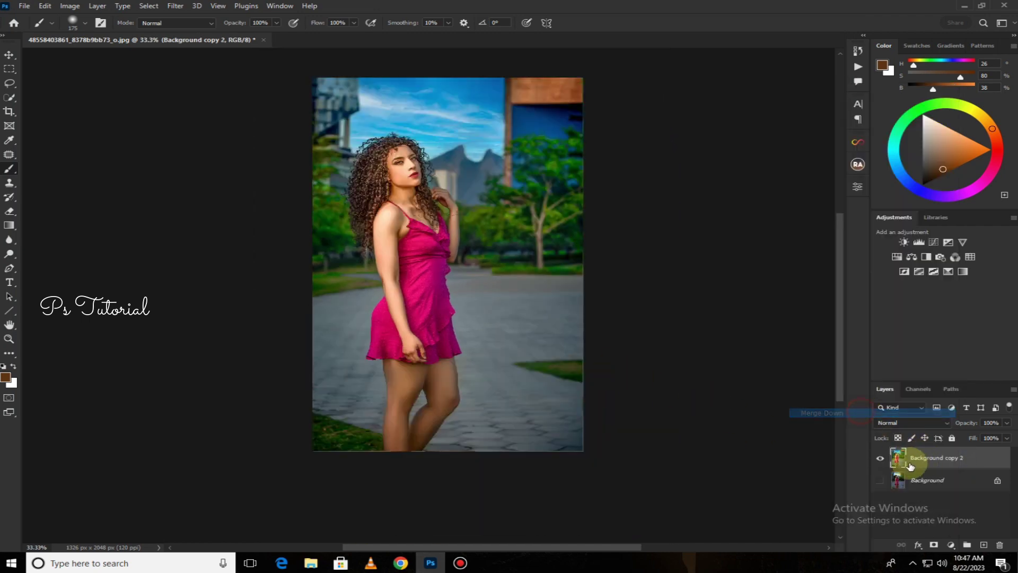
click(881, 480)
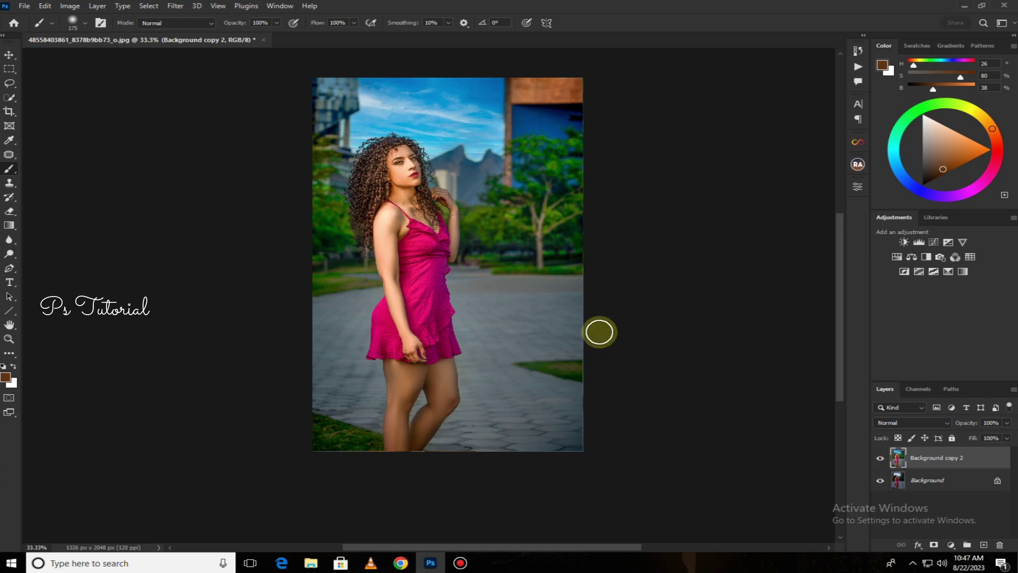
Toggle Background copy 2's visibility to compare the edited photo with the original
scroll(495, 329, up, 1)
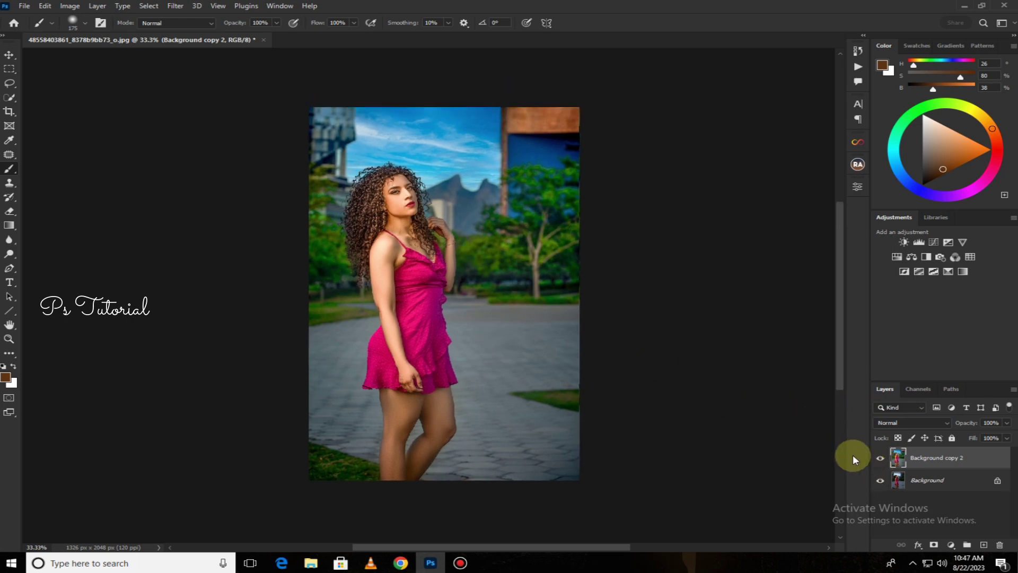
key(ctrl+plus)
click(880, 459)
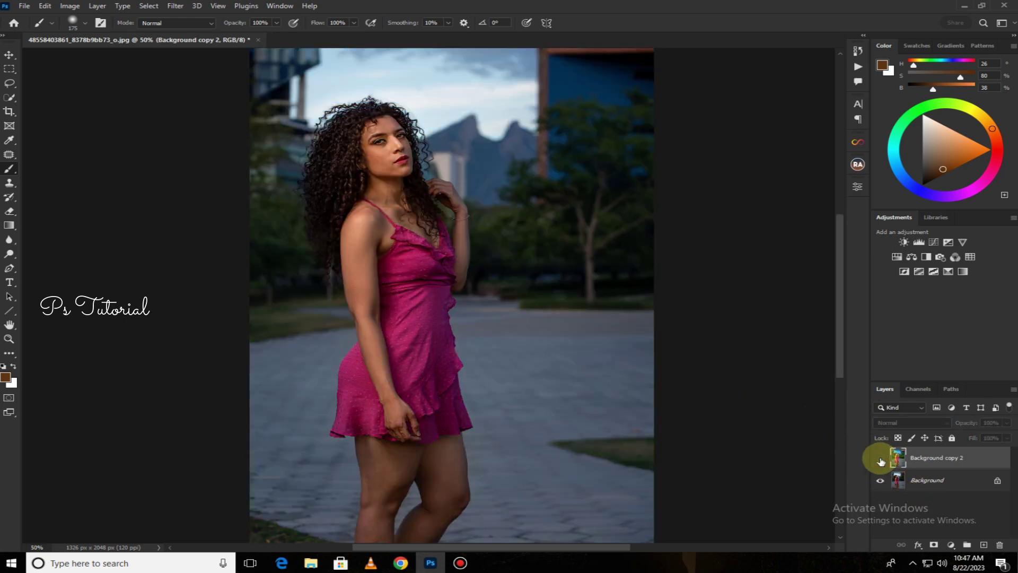
key(ctrl+minus)
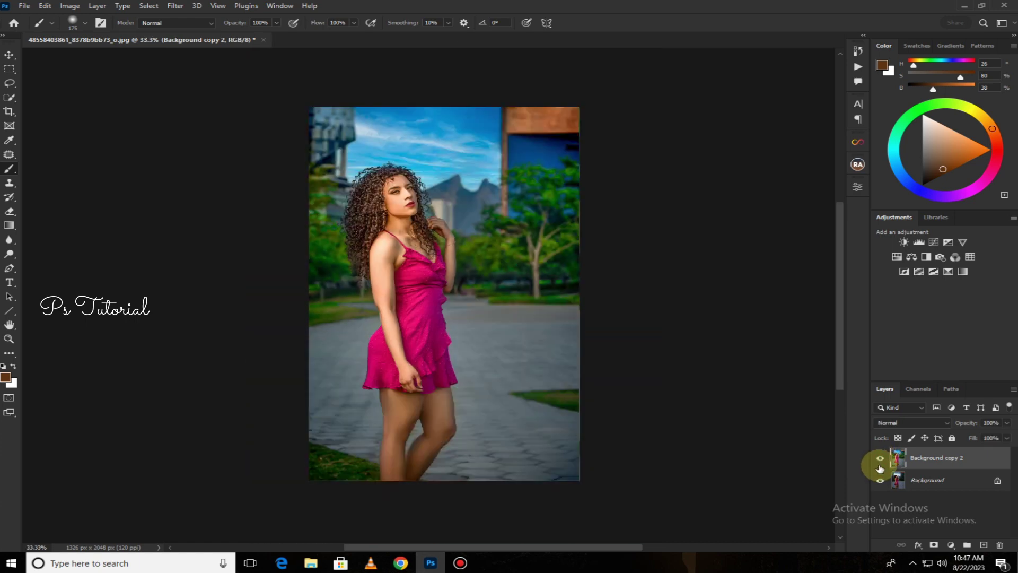
click(880, 461)
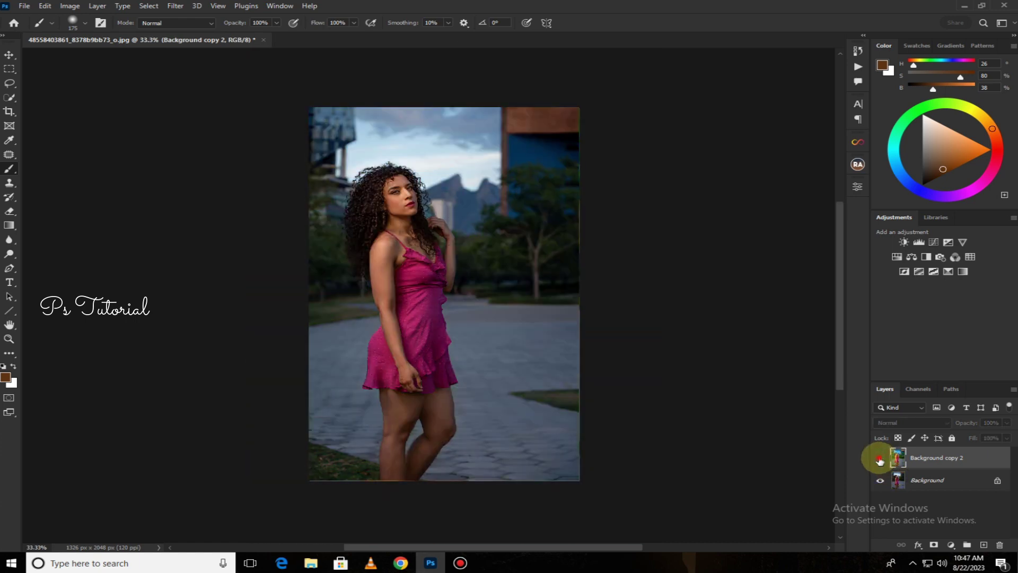
click(881, 460)
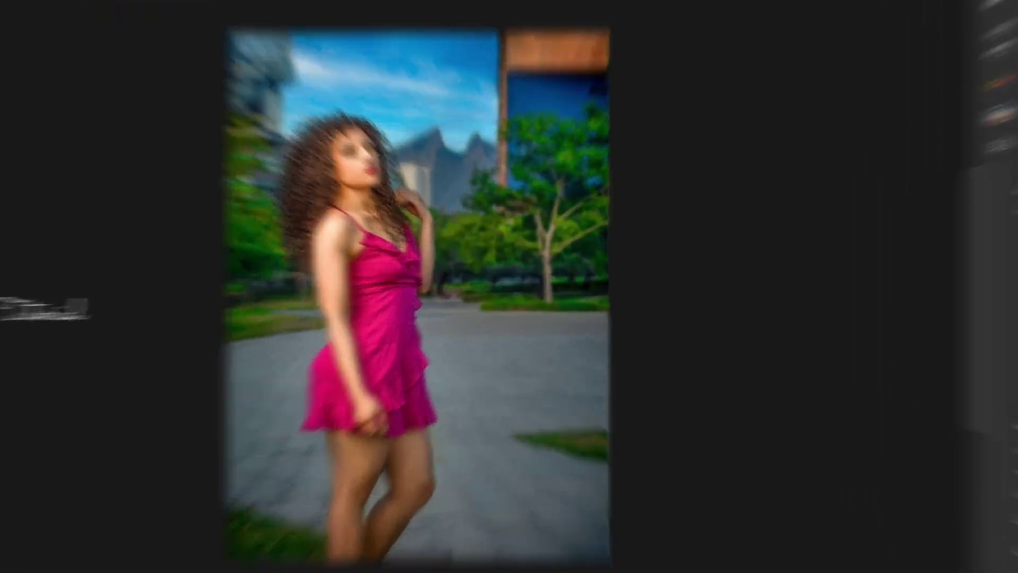